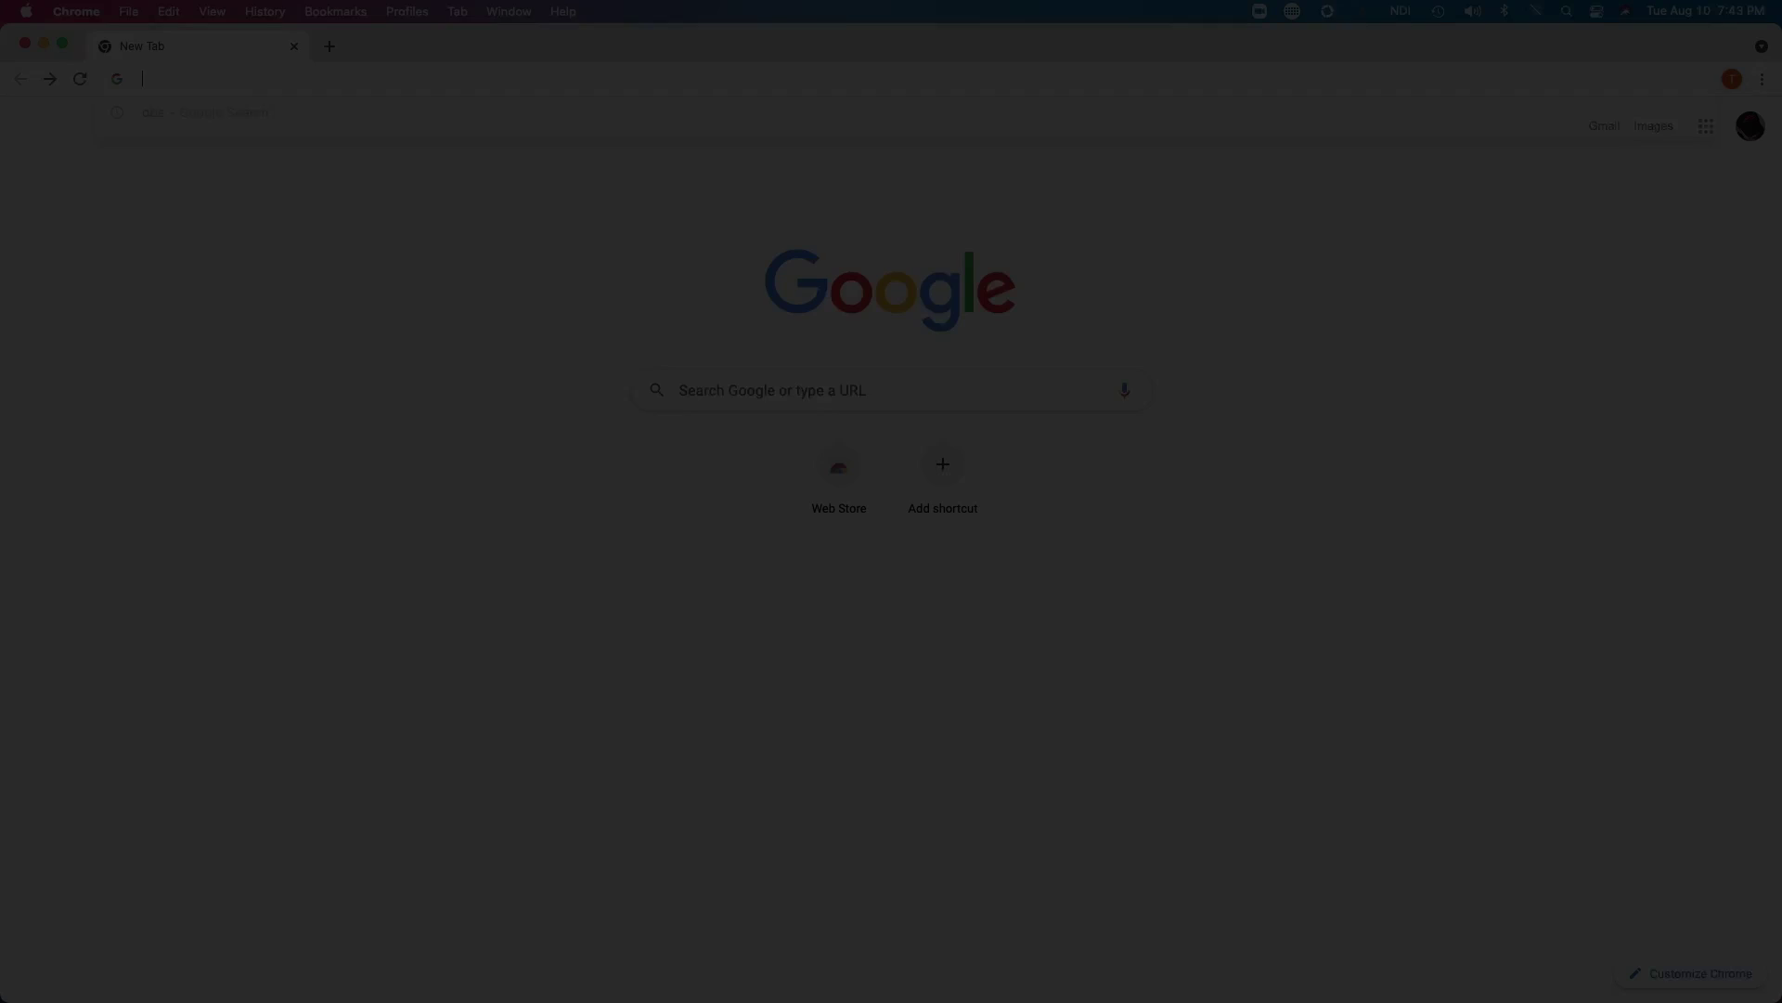
Search for 'obs studio' and go to the obsproject.com download page
{"action": "type", "text": "o"}
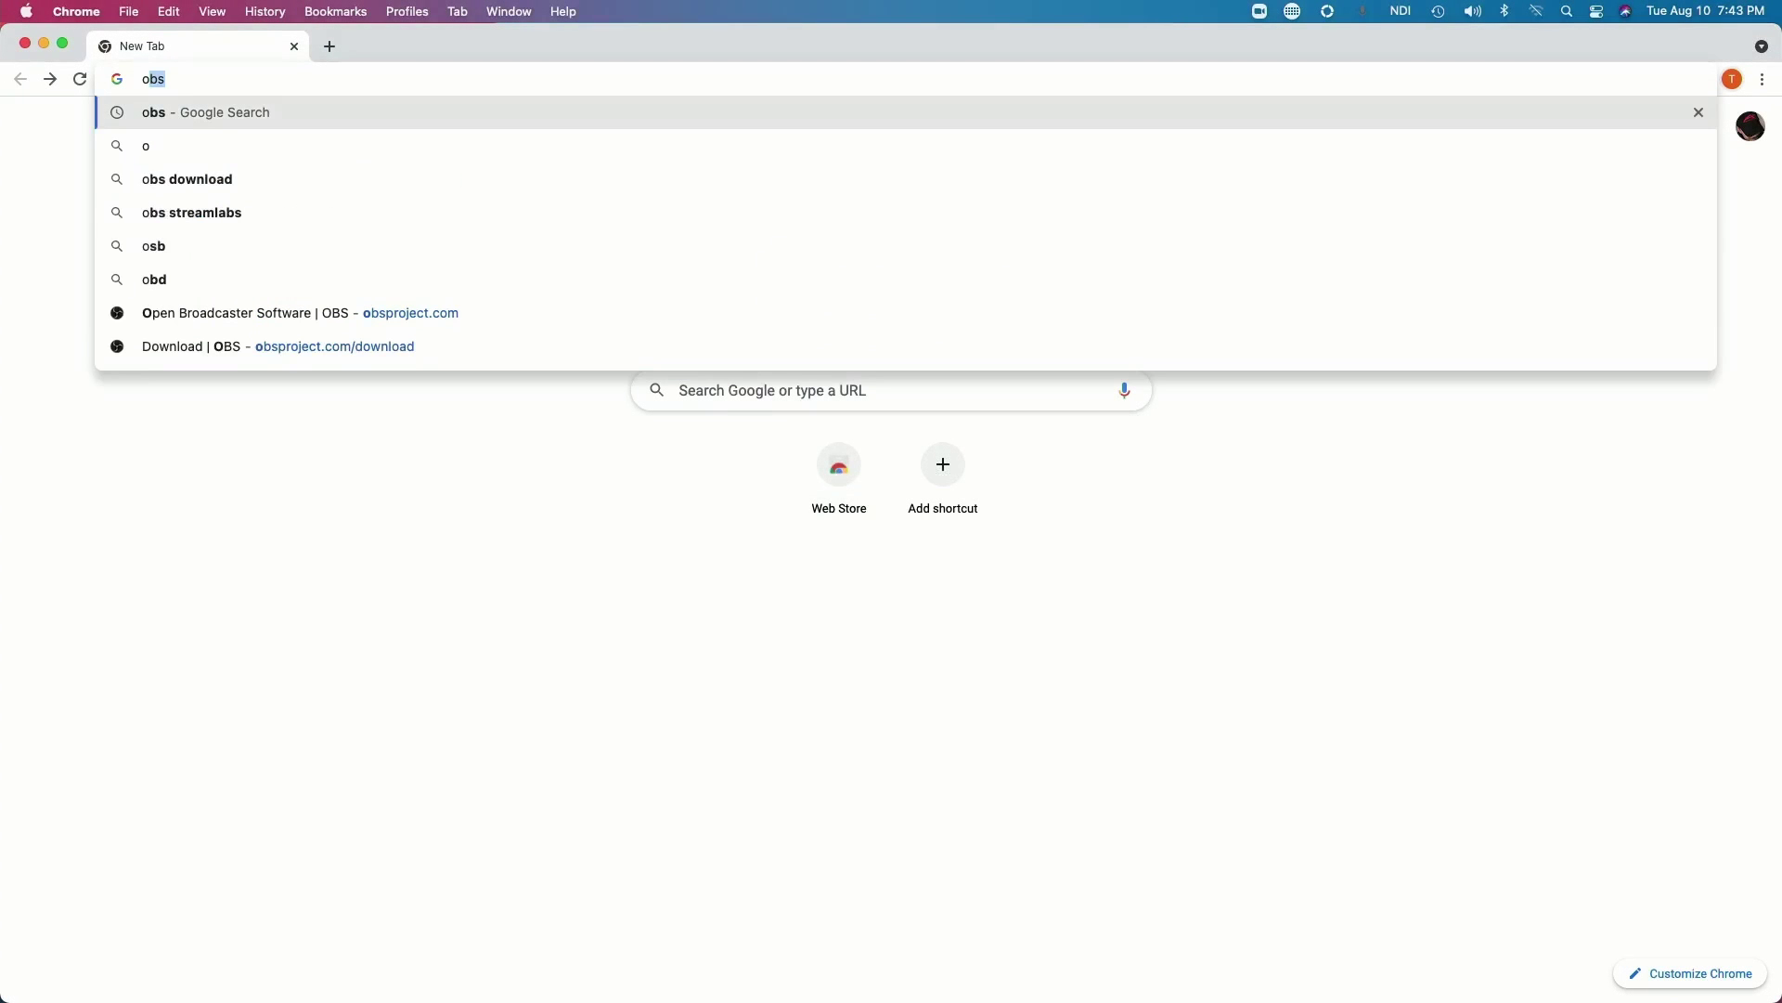
{"action": "type", "text": "bs"}
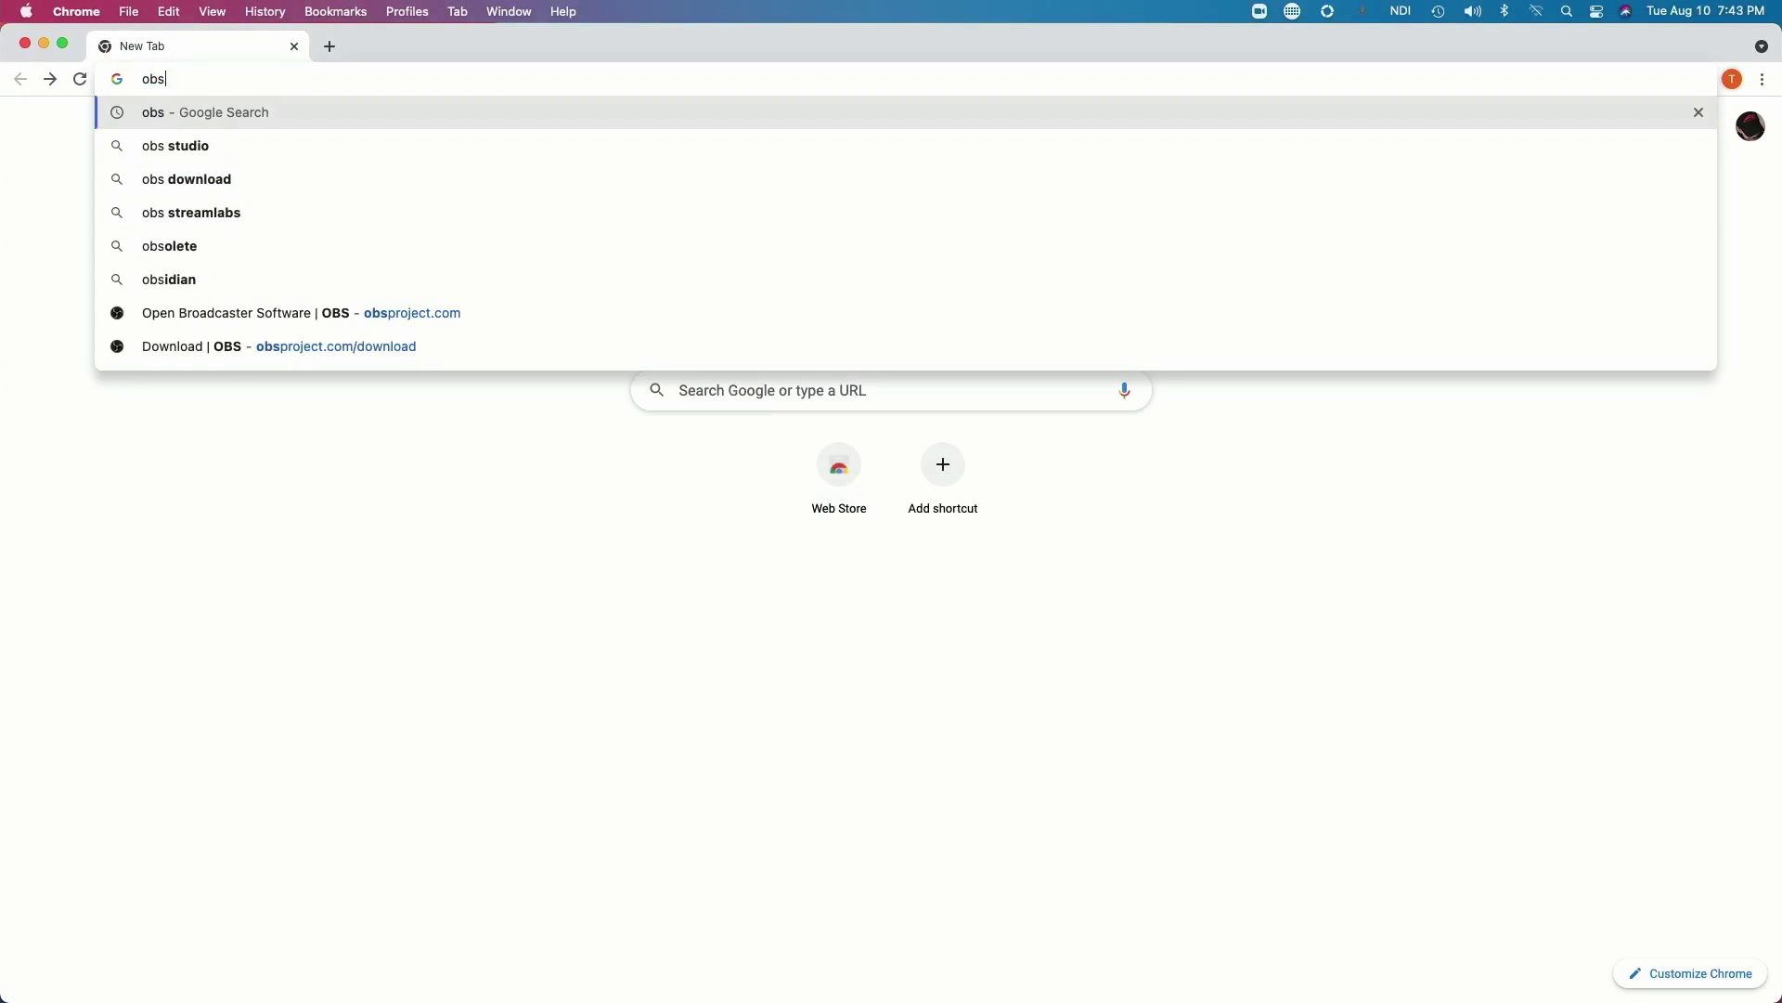
{"action": "key", "text": "Down"}
{"action": "key", "text": "Return"}
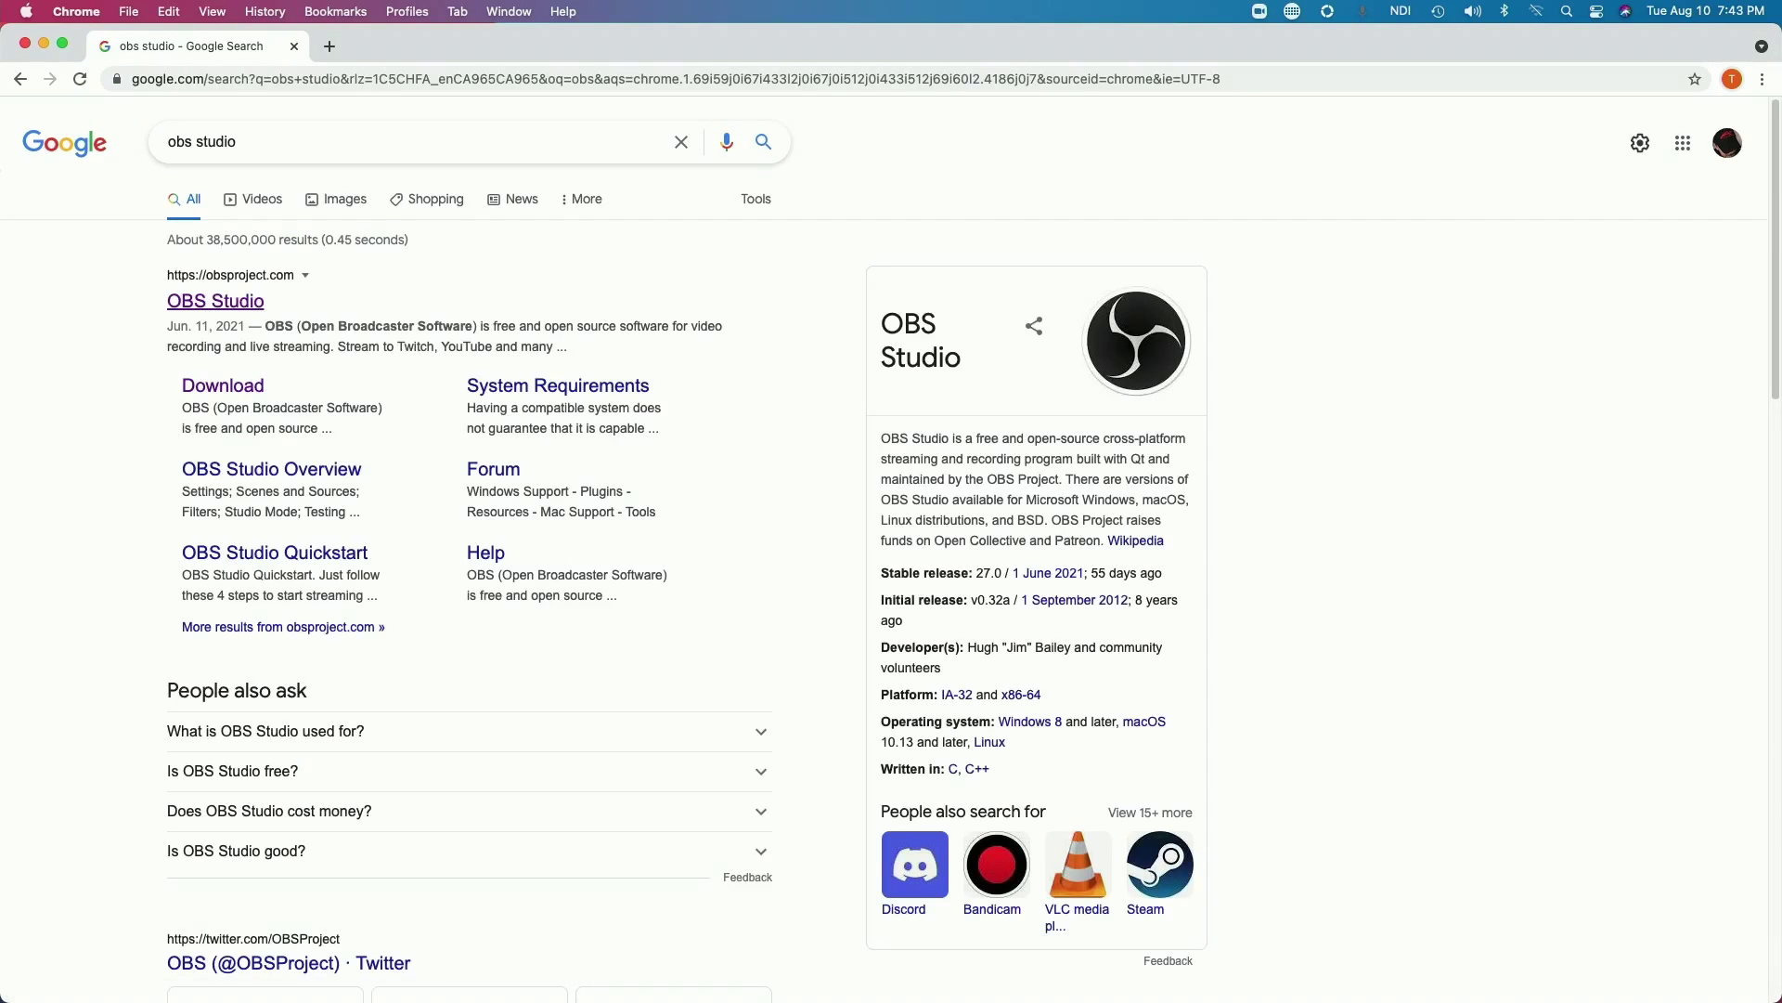
{"action": "left_click", "coordinate": [215, 300]}
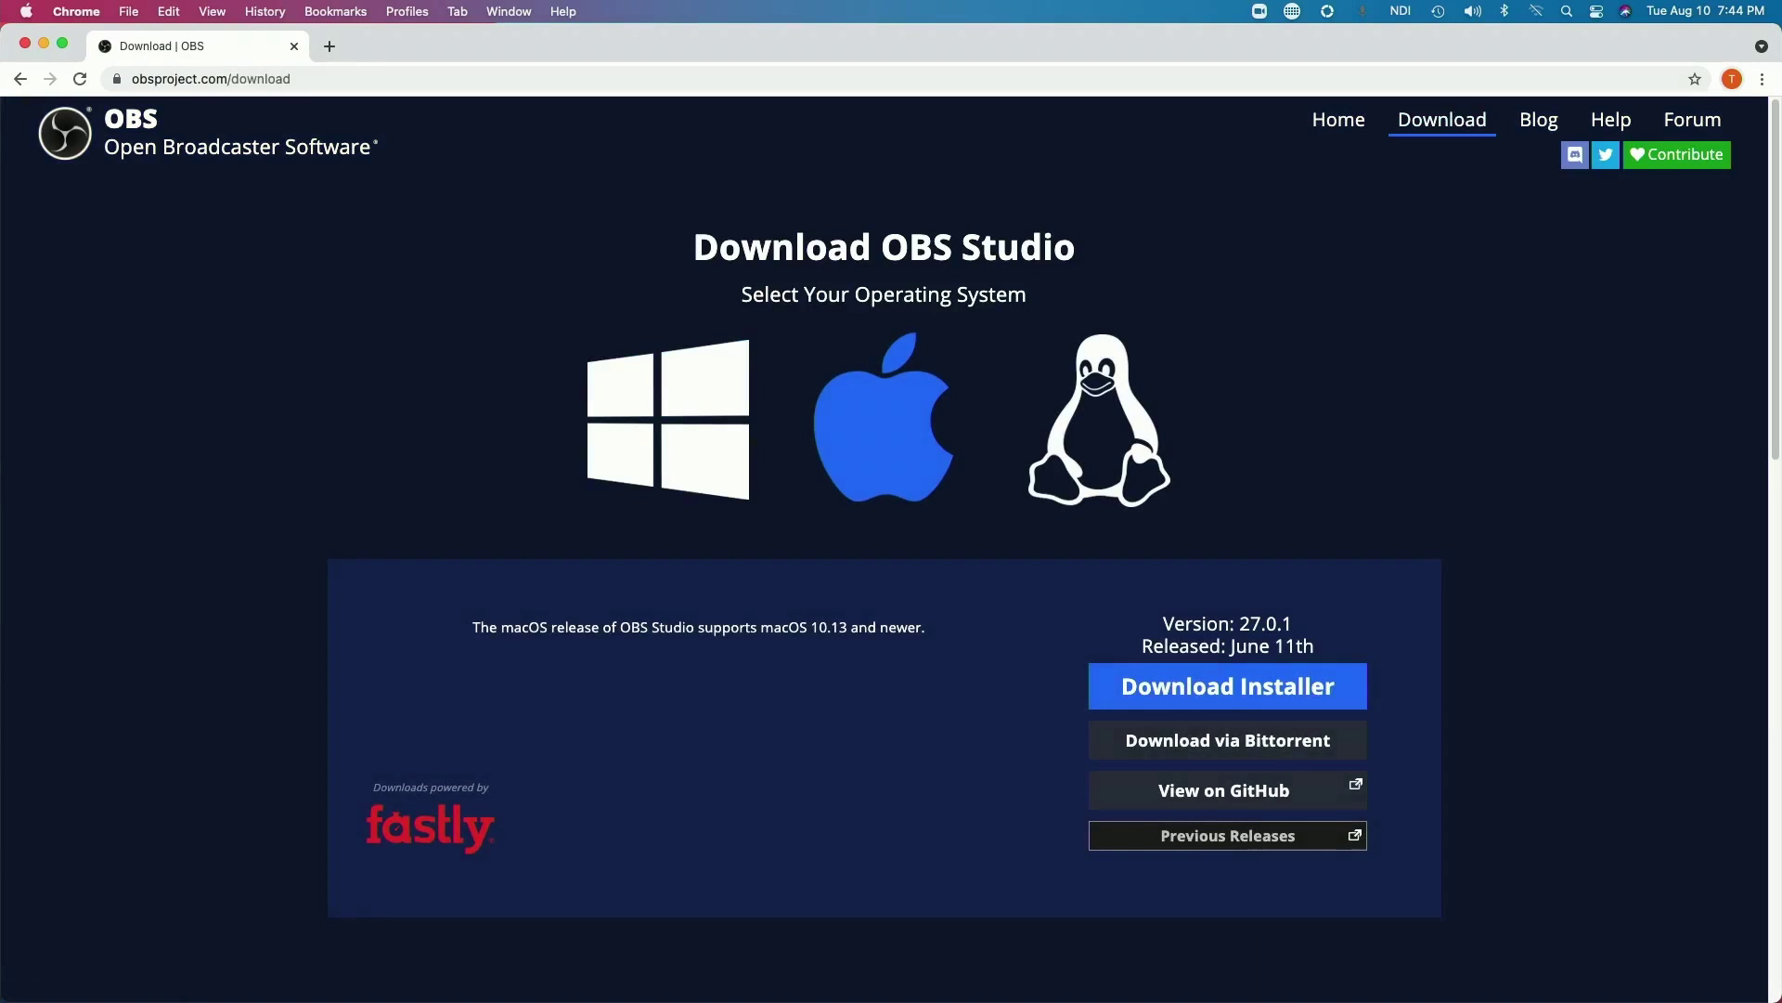
Download the OBS Studio 27.0.1 macOS installer and drag OBS into Applications
{"action": "scroll", "coordinate": [883, 548], "scroll_direction": "down", "scroll_amount": 4}
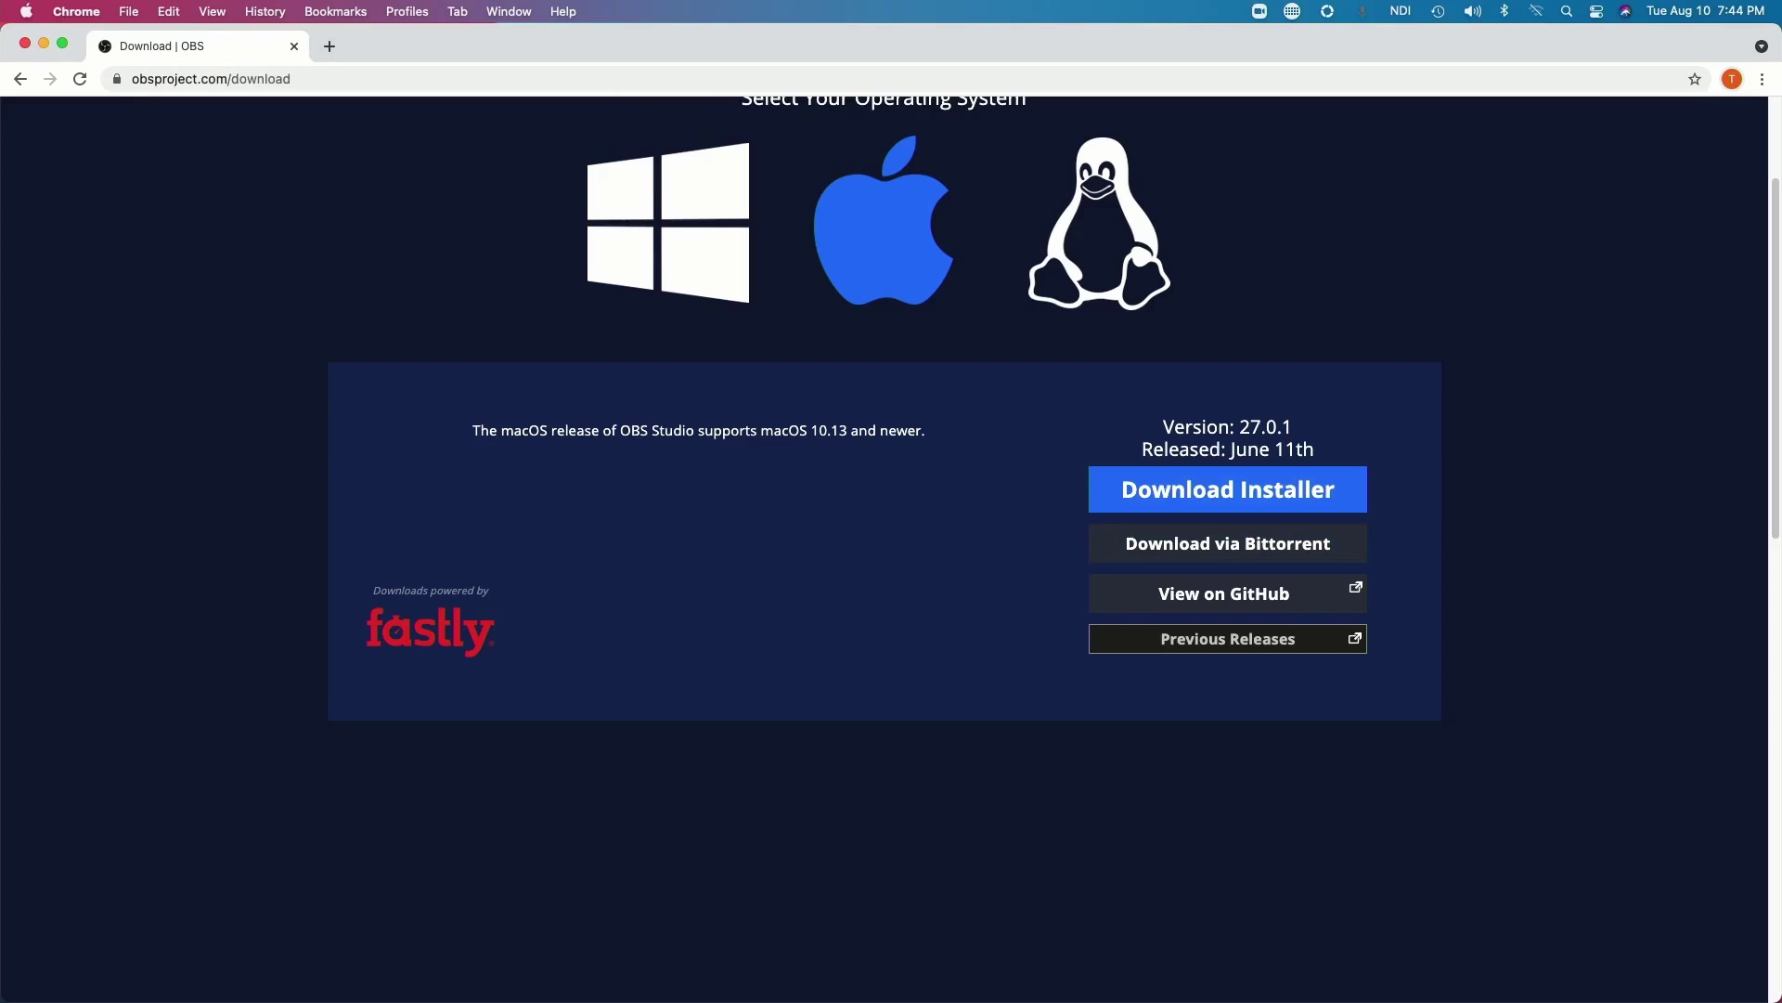
{"action": "left_click", "coordinate": [1227, 489]}
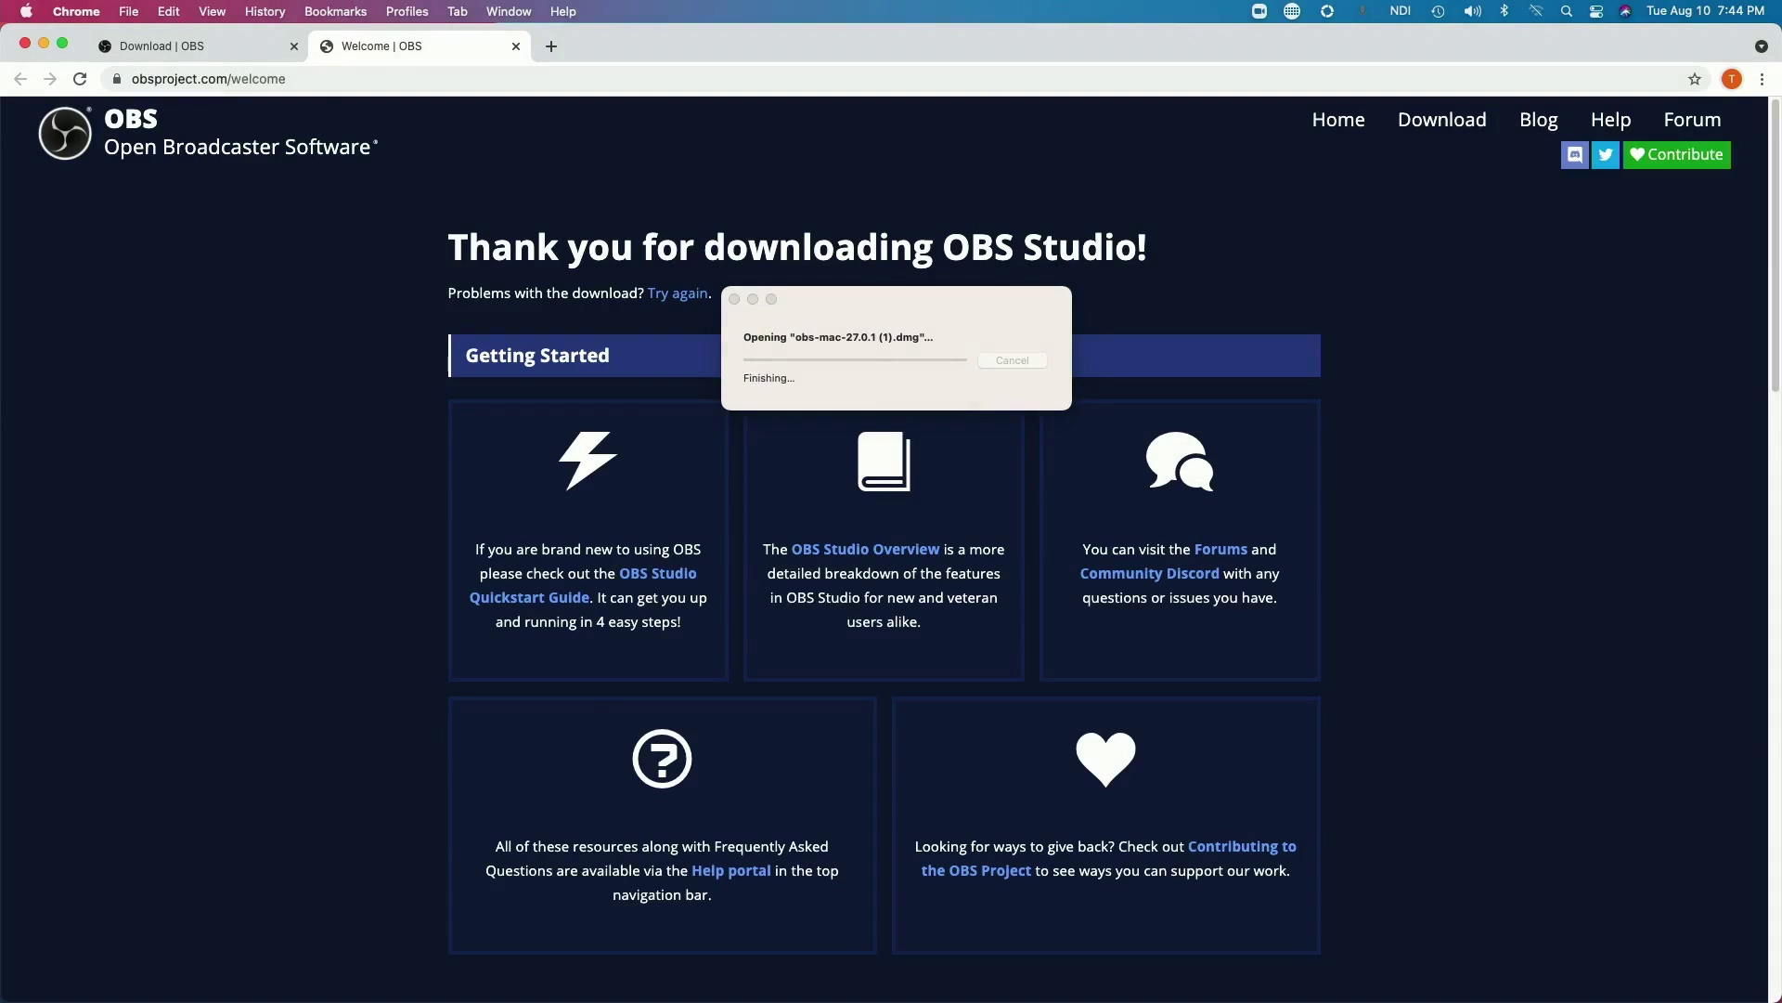
{"action": "left_click_drag", "start_coordinate": [207, 750], "coordinate": [419, 738]}
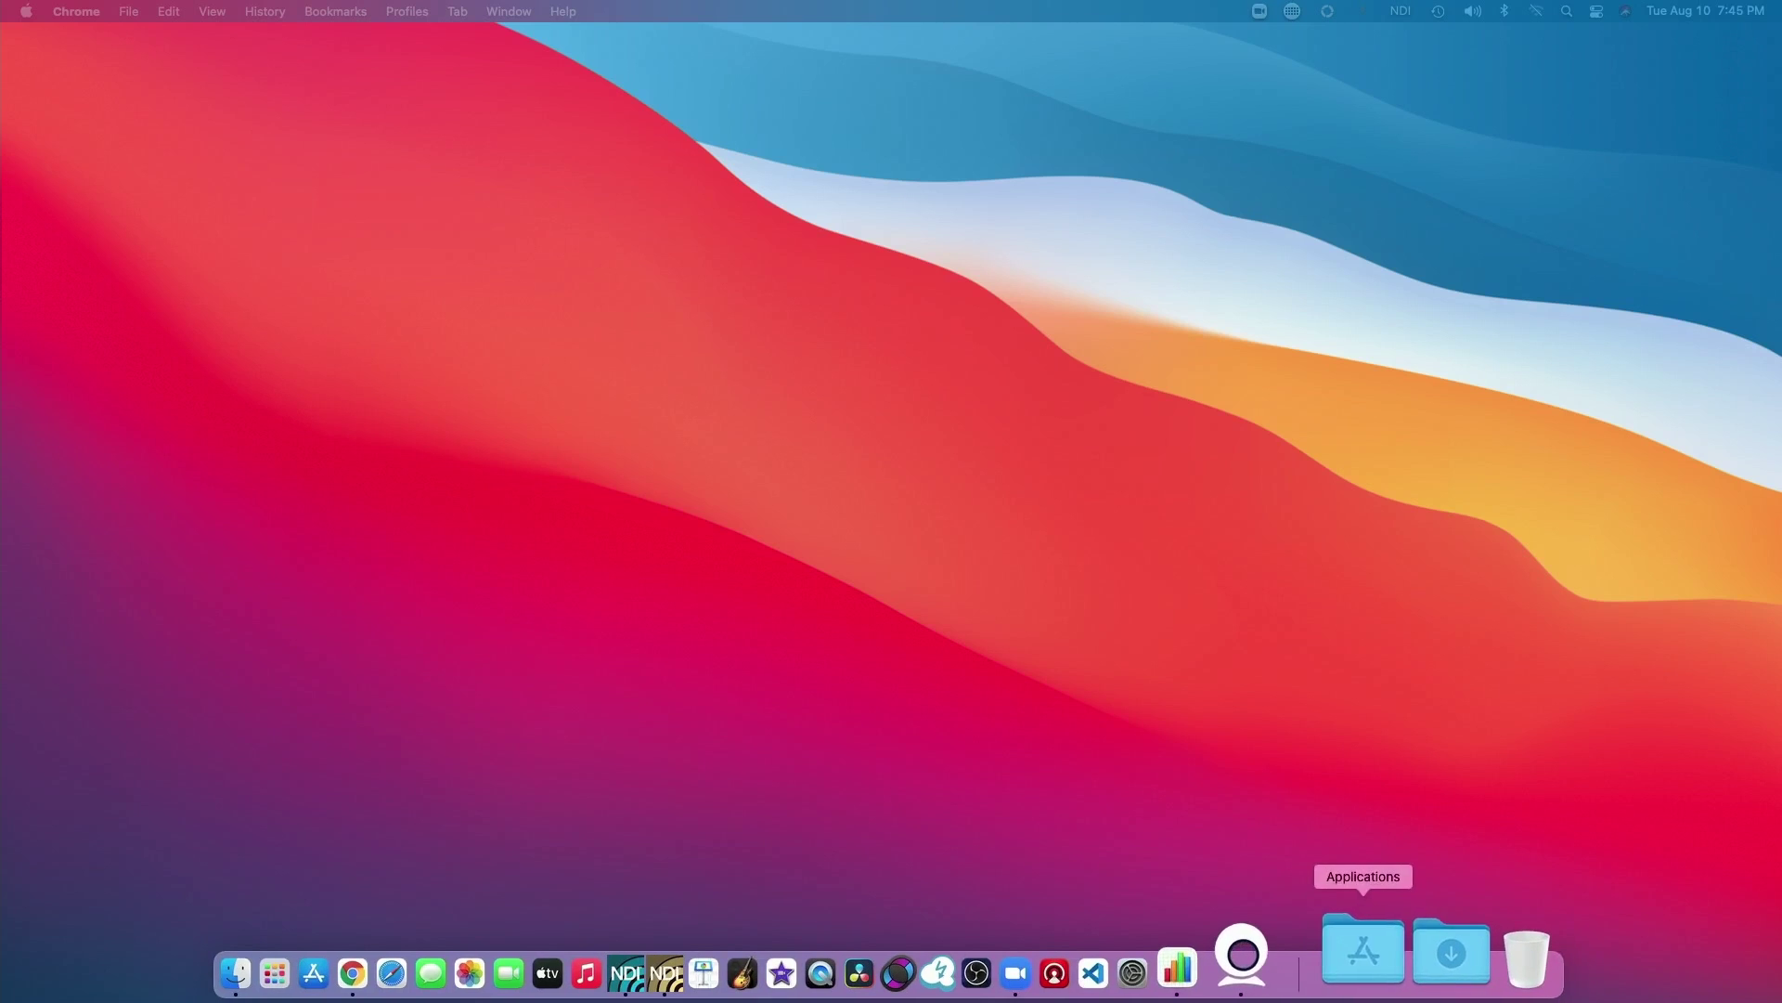
Open the Applications folder from the Dock to find the installed OBS app
{"action": "left_click", "coordinate": [1342, 952]}
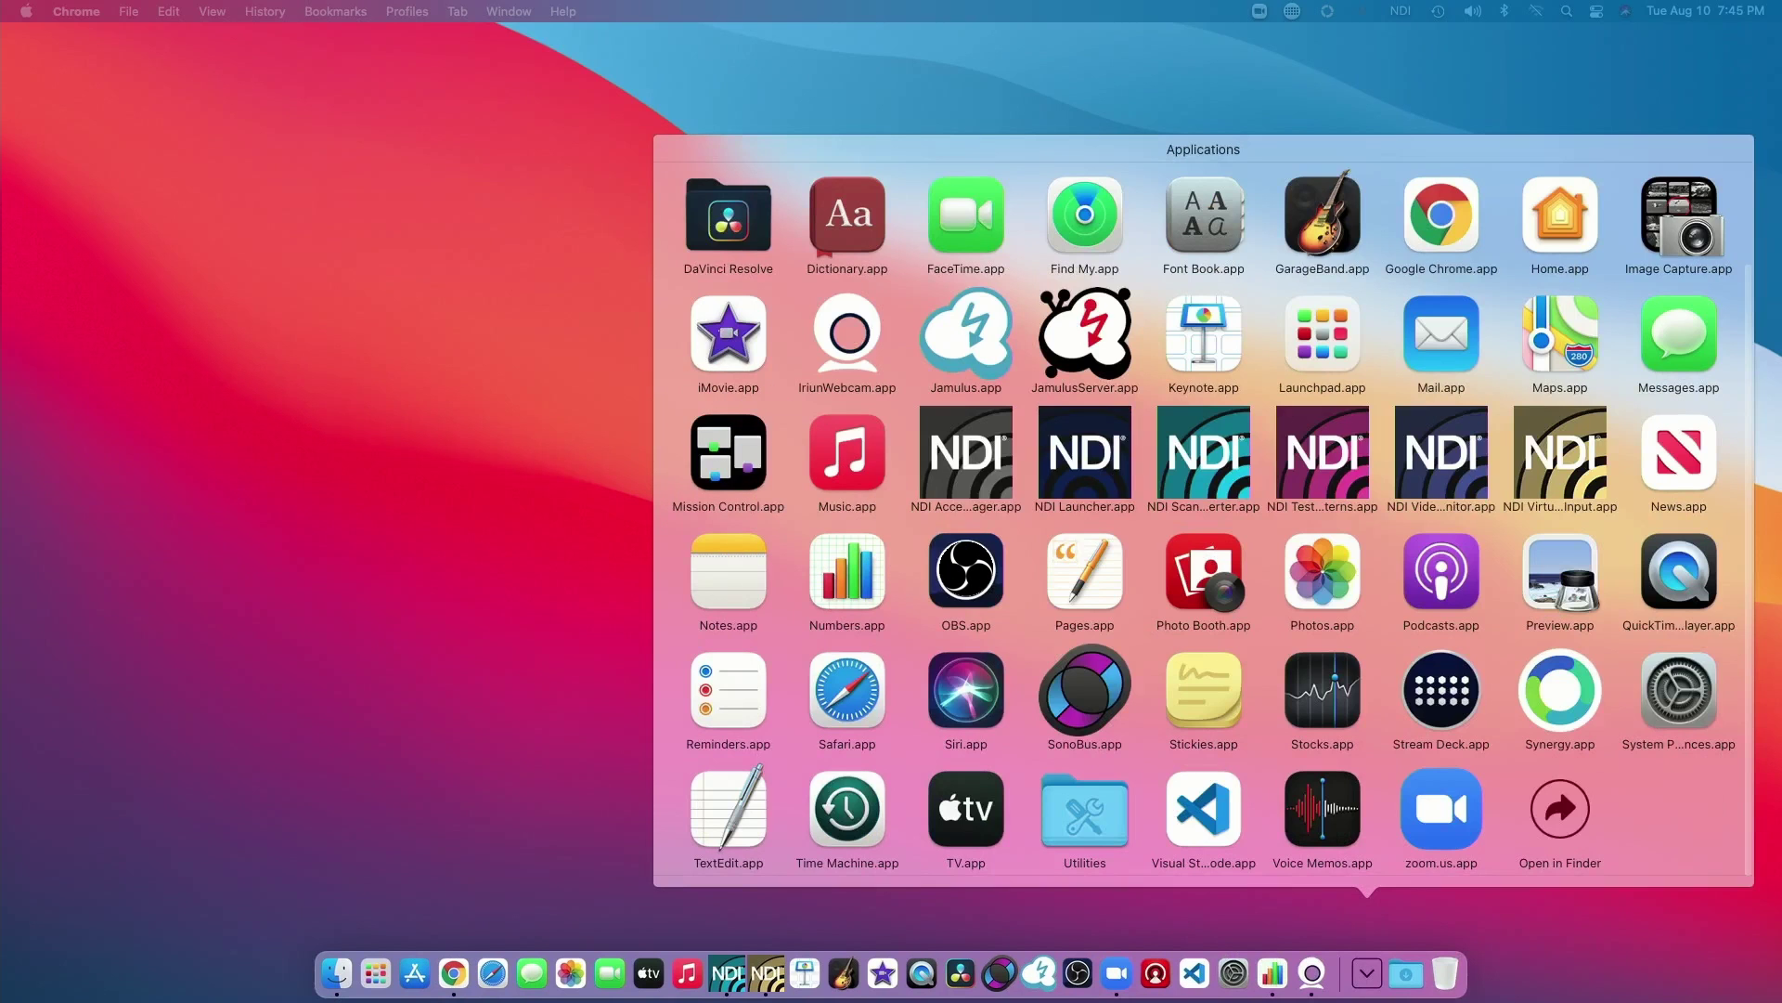
{"action": "key", "text": "Escape"}
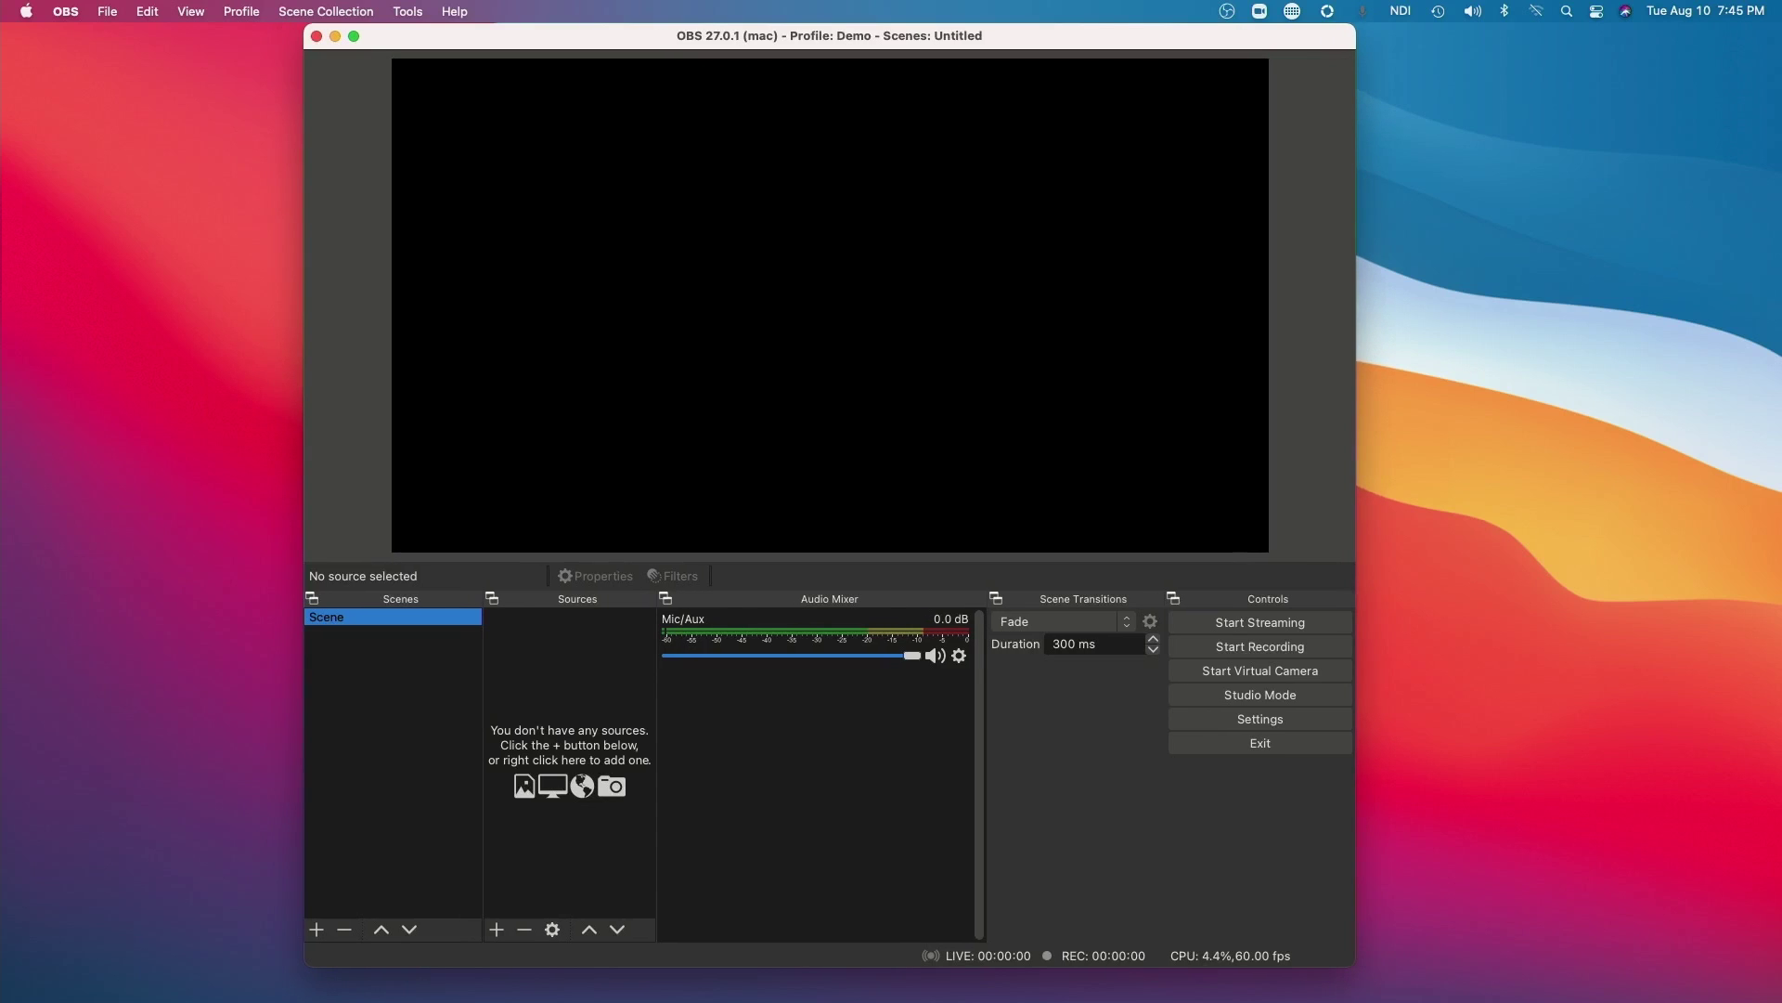
Rename the Scenes panel entry 'Scene' to 'Main Scene'
{"action": "right_click", "coordinate": [341, 622]}
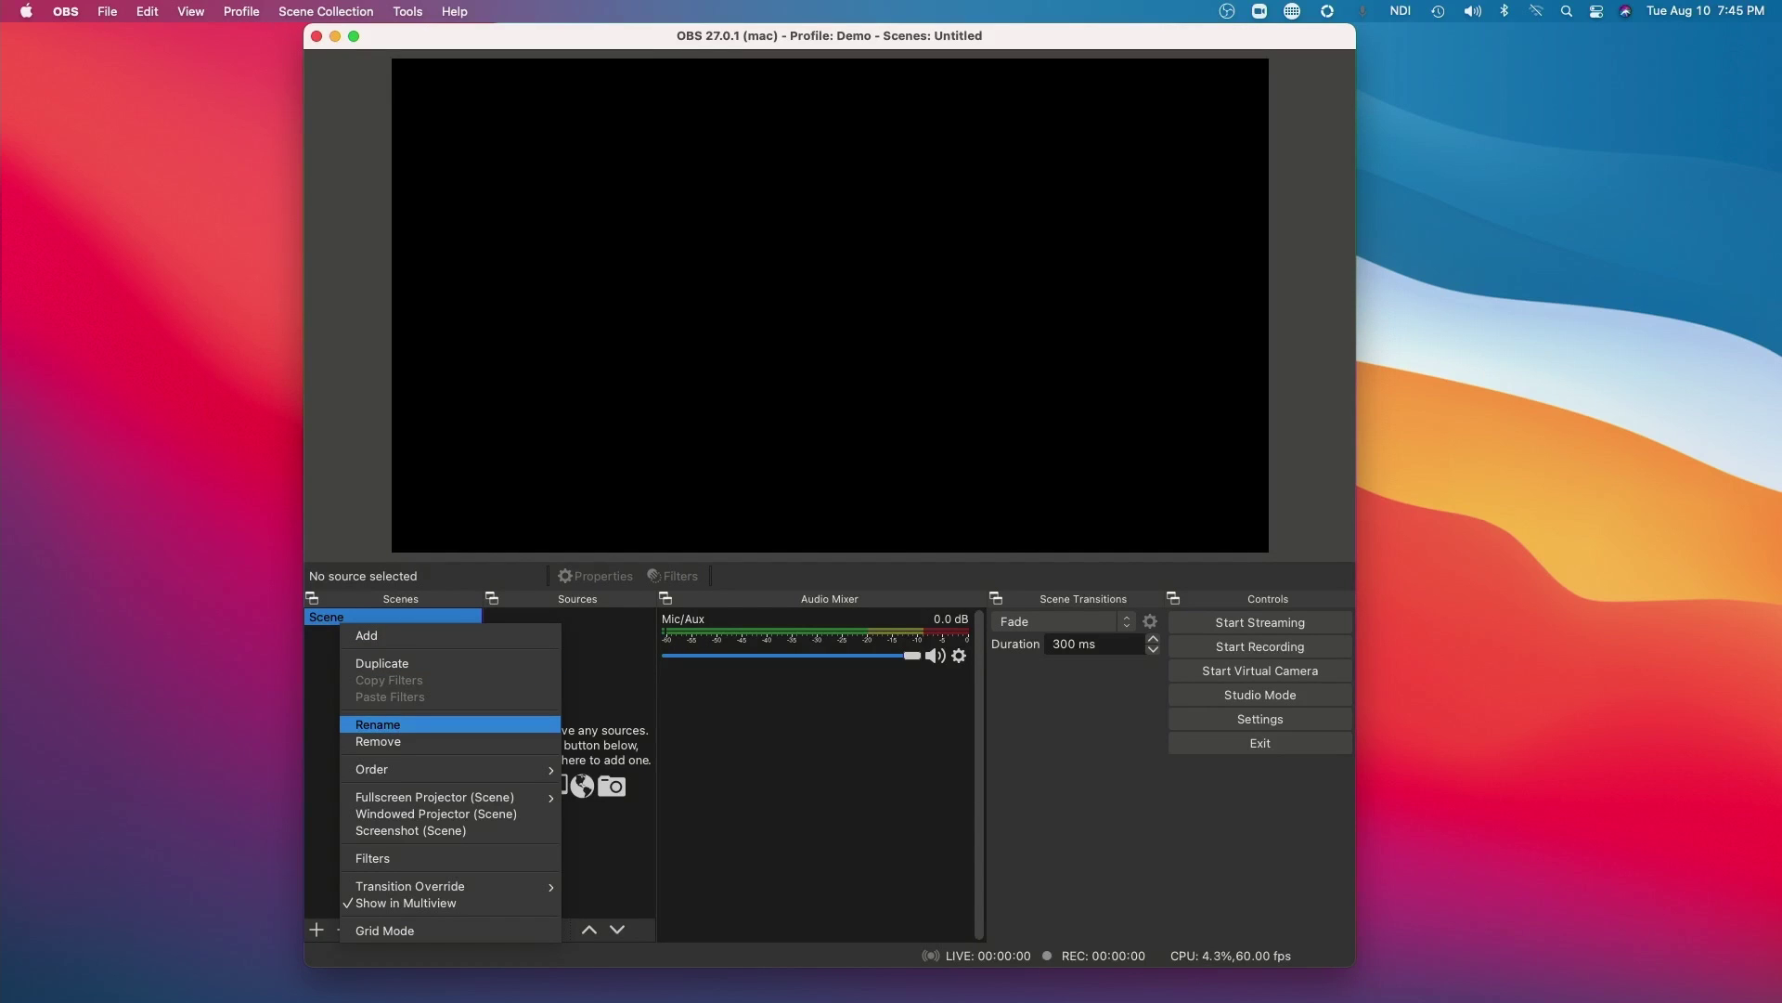
{"action": "left_click", "coordinate": [381, 724]}
{"action": "type", "text": "Ma"}
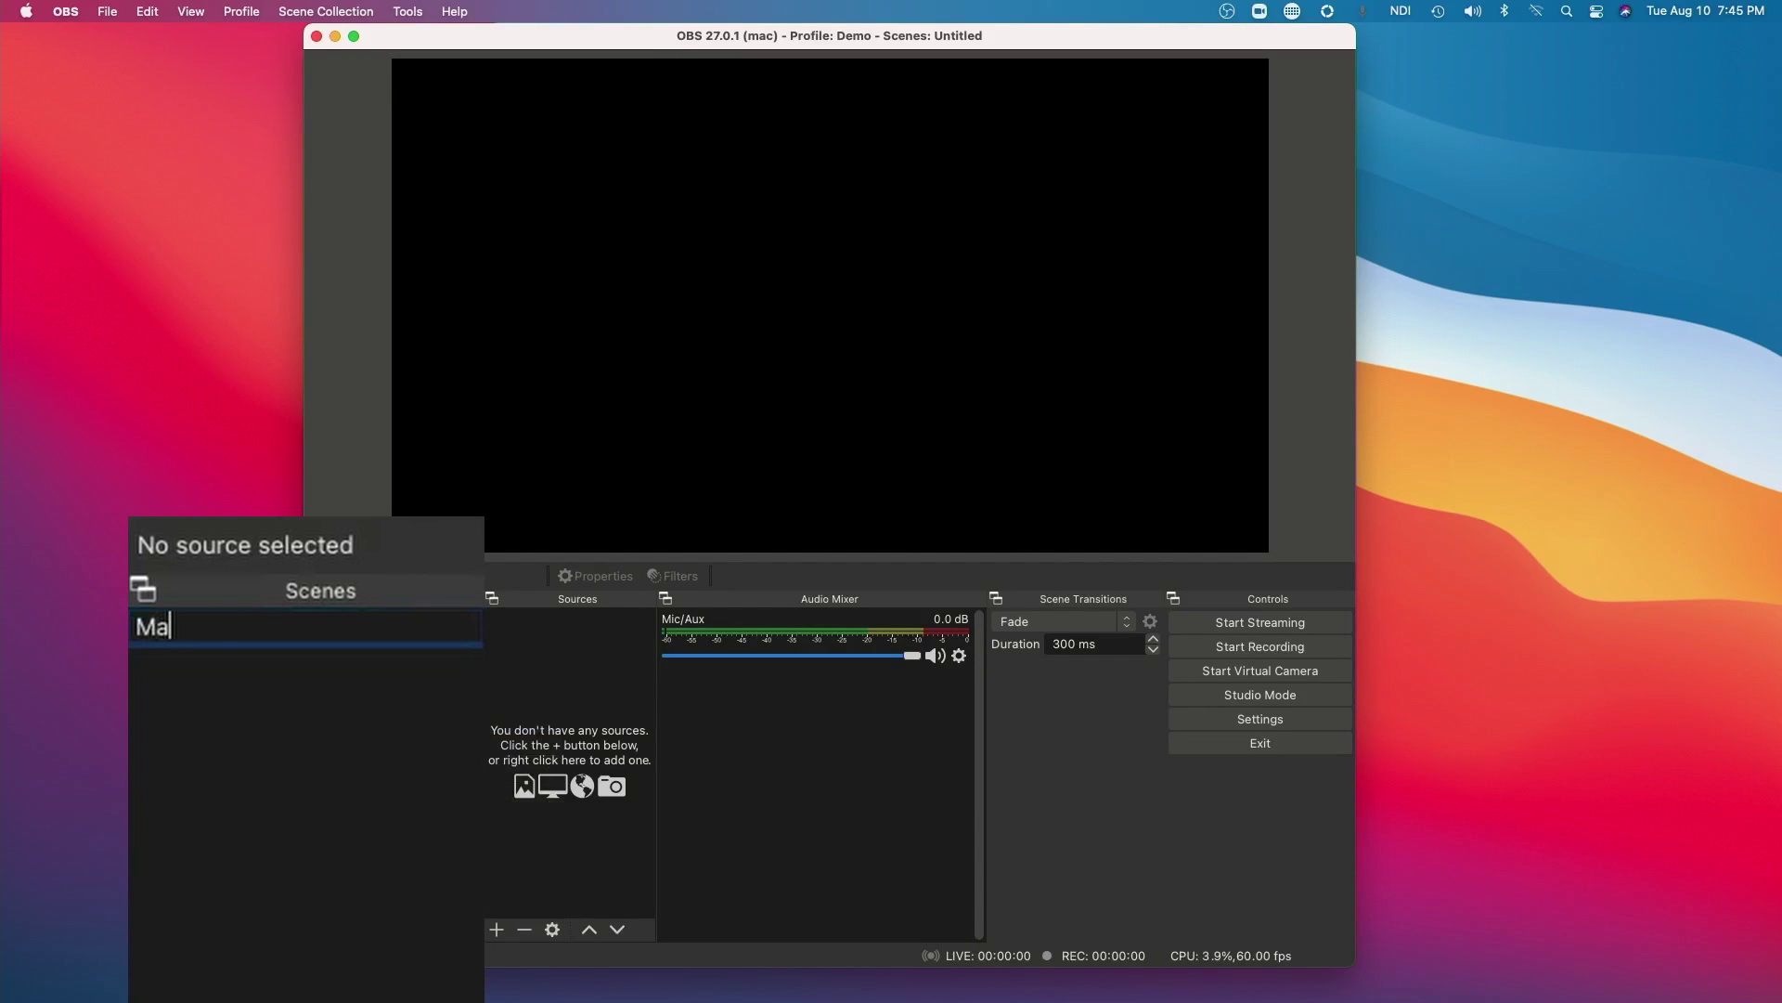
{"action": "type", "text": "in Scene"}
{"action": "key", "text": "Return"}
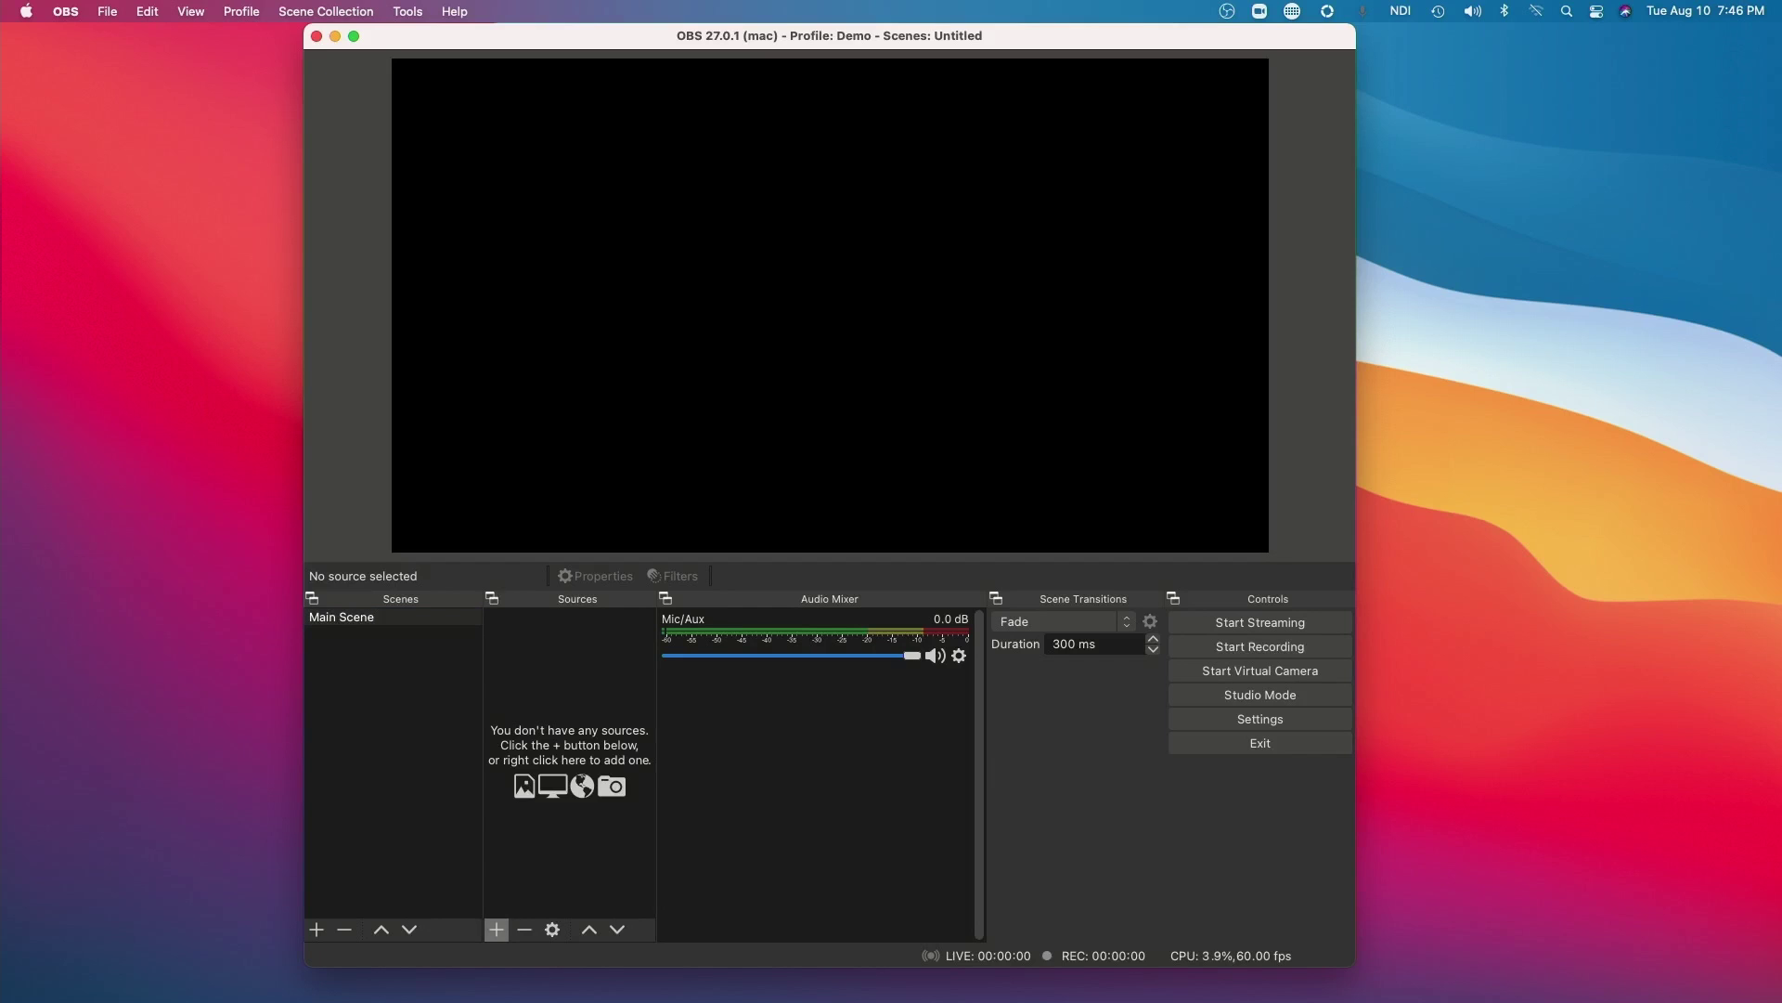
Add a Video Capture Device source to Main Scene with its default name
{"action": "left_click", "coordinate": [497, 929]}
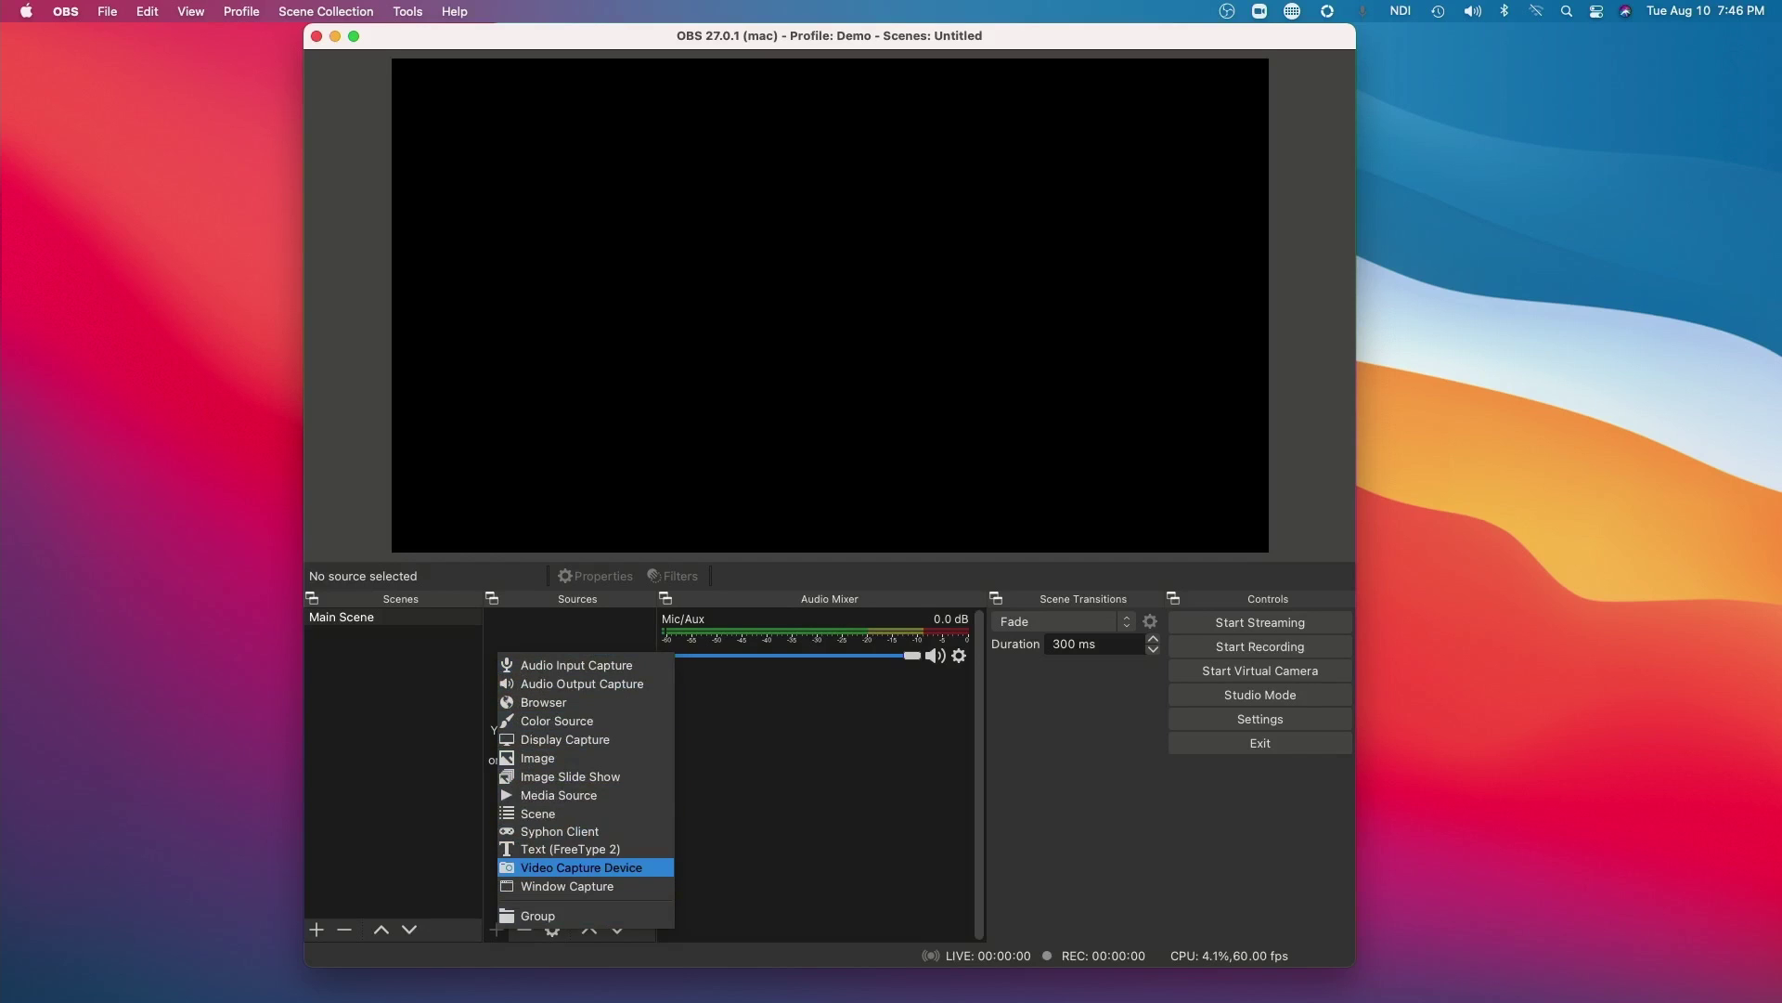
{"action": "key", "text": "Return"}
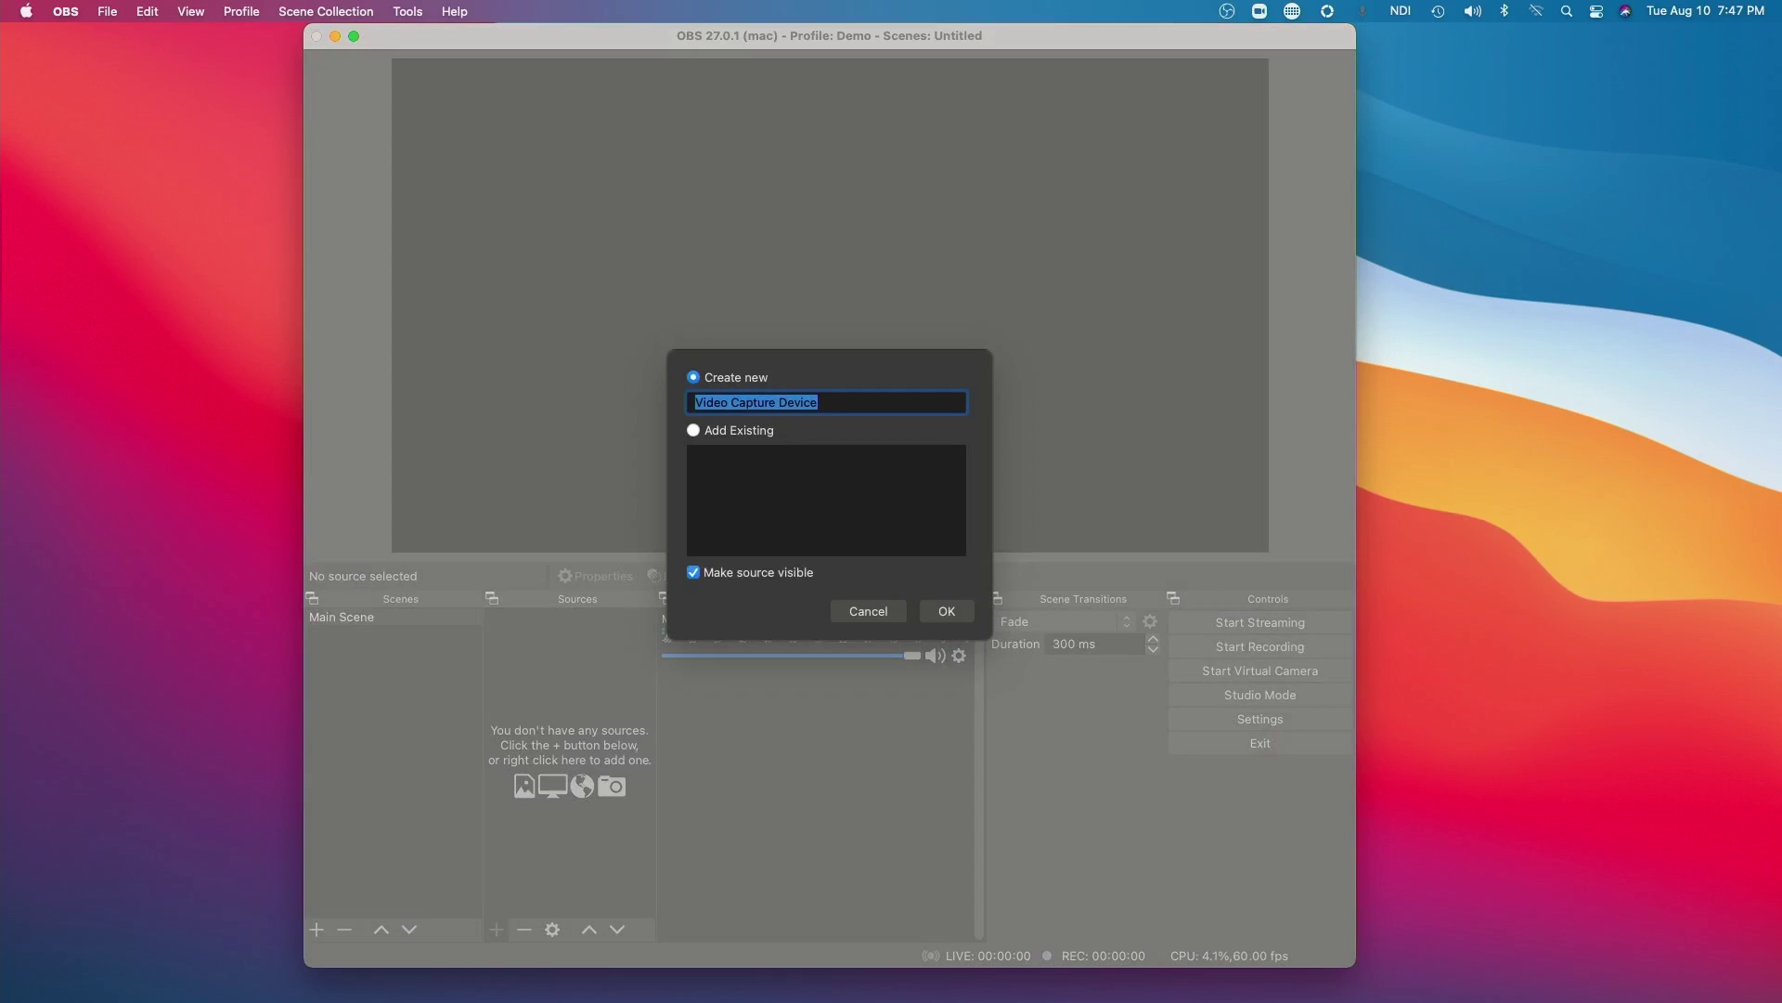
{"action": "key", "text": "Return"}
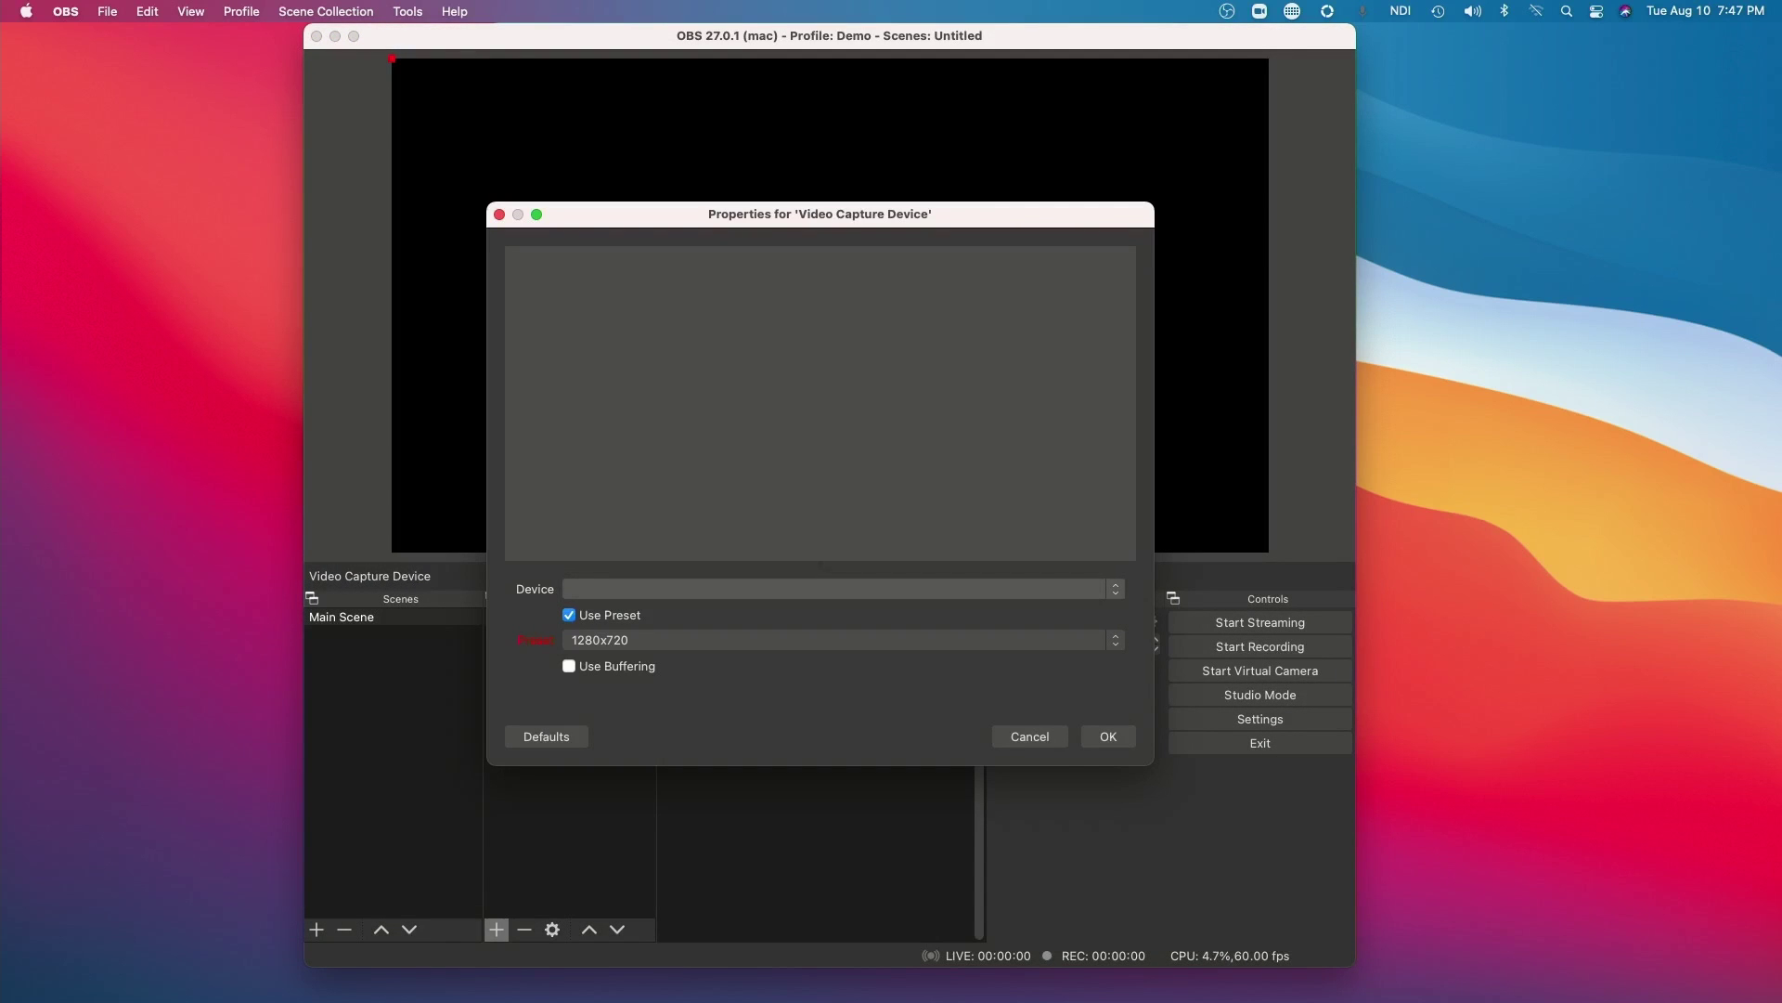
Set the capture device to the CyberTrack H6 camera and confirm the settings
{"action": "key", "text": "space"}
{"action": "key", "text": "Down"}
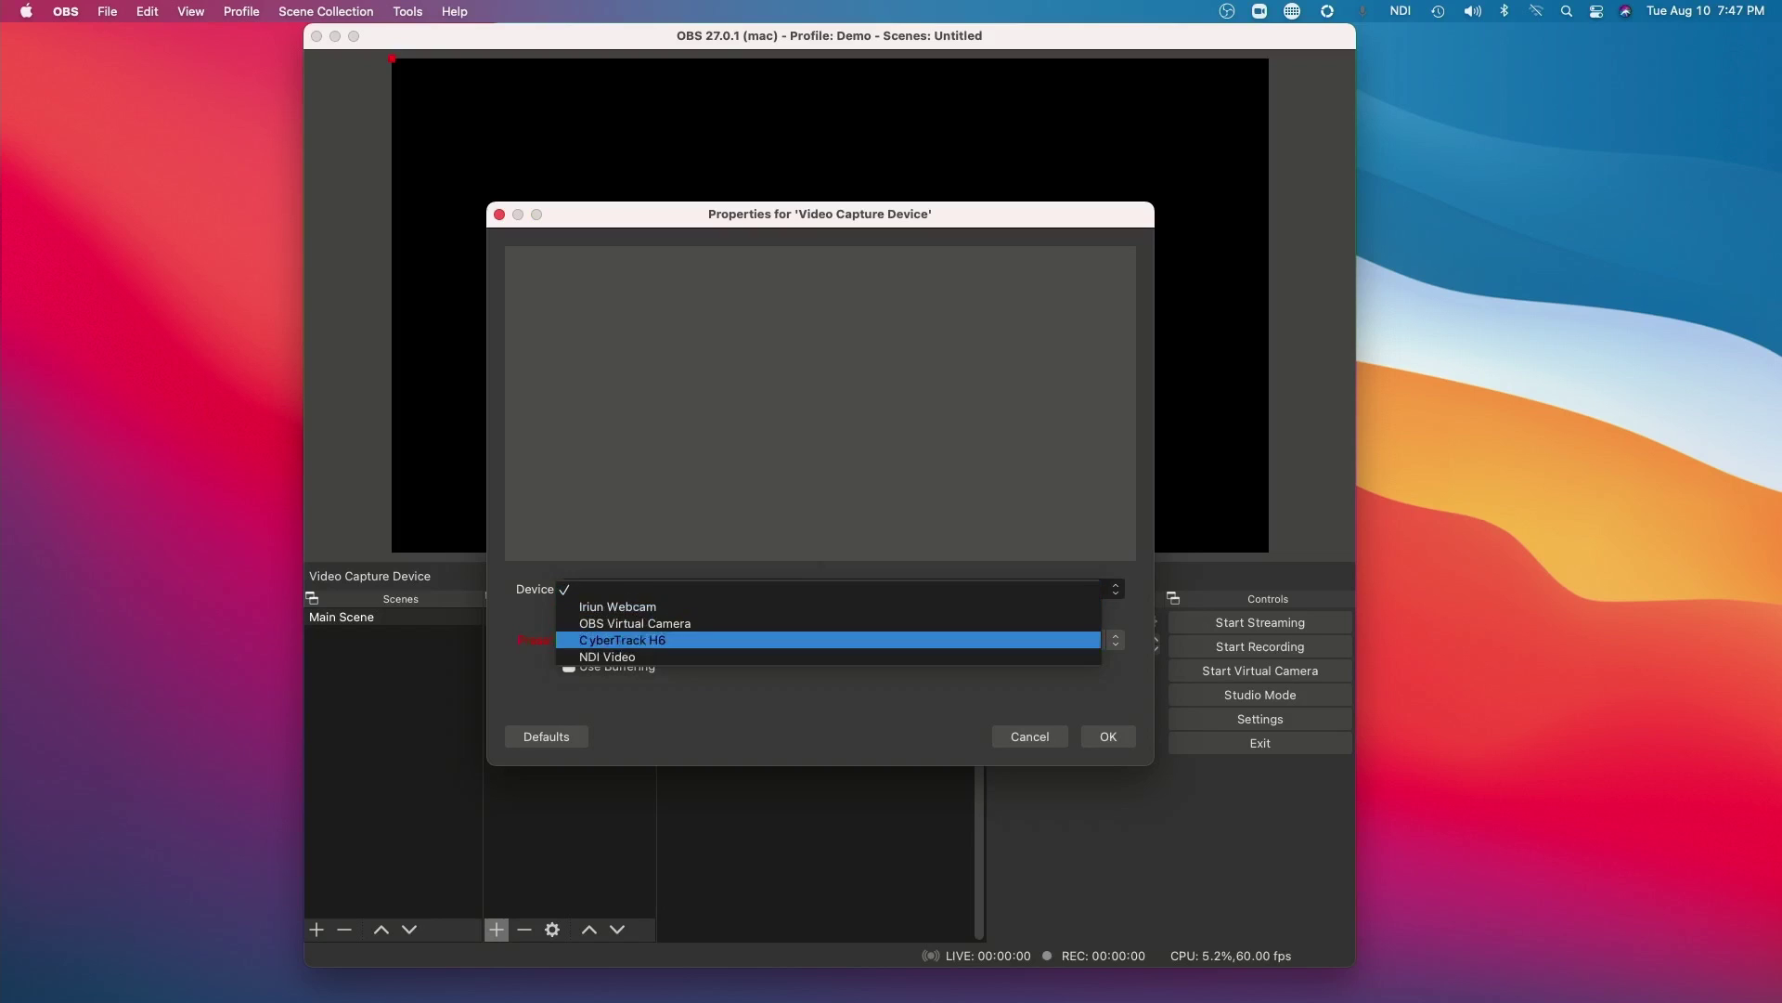
{"action": "key", "text": "Down"}
{"action": "key", "text": "Down"}
{"action": "key", "text": "Down"}
{"action": "key", "text": "Up"}
{"action": "key", "text": "Up"}
{"action": "key", "text": "Down"}
{"action": "key", "text": "Return"}
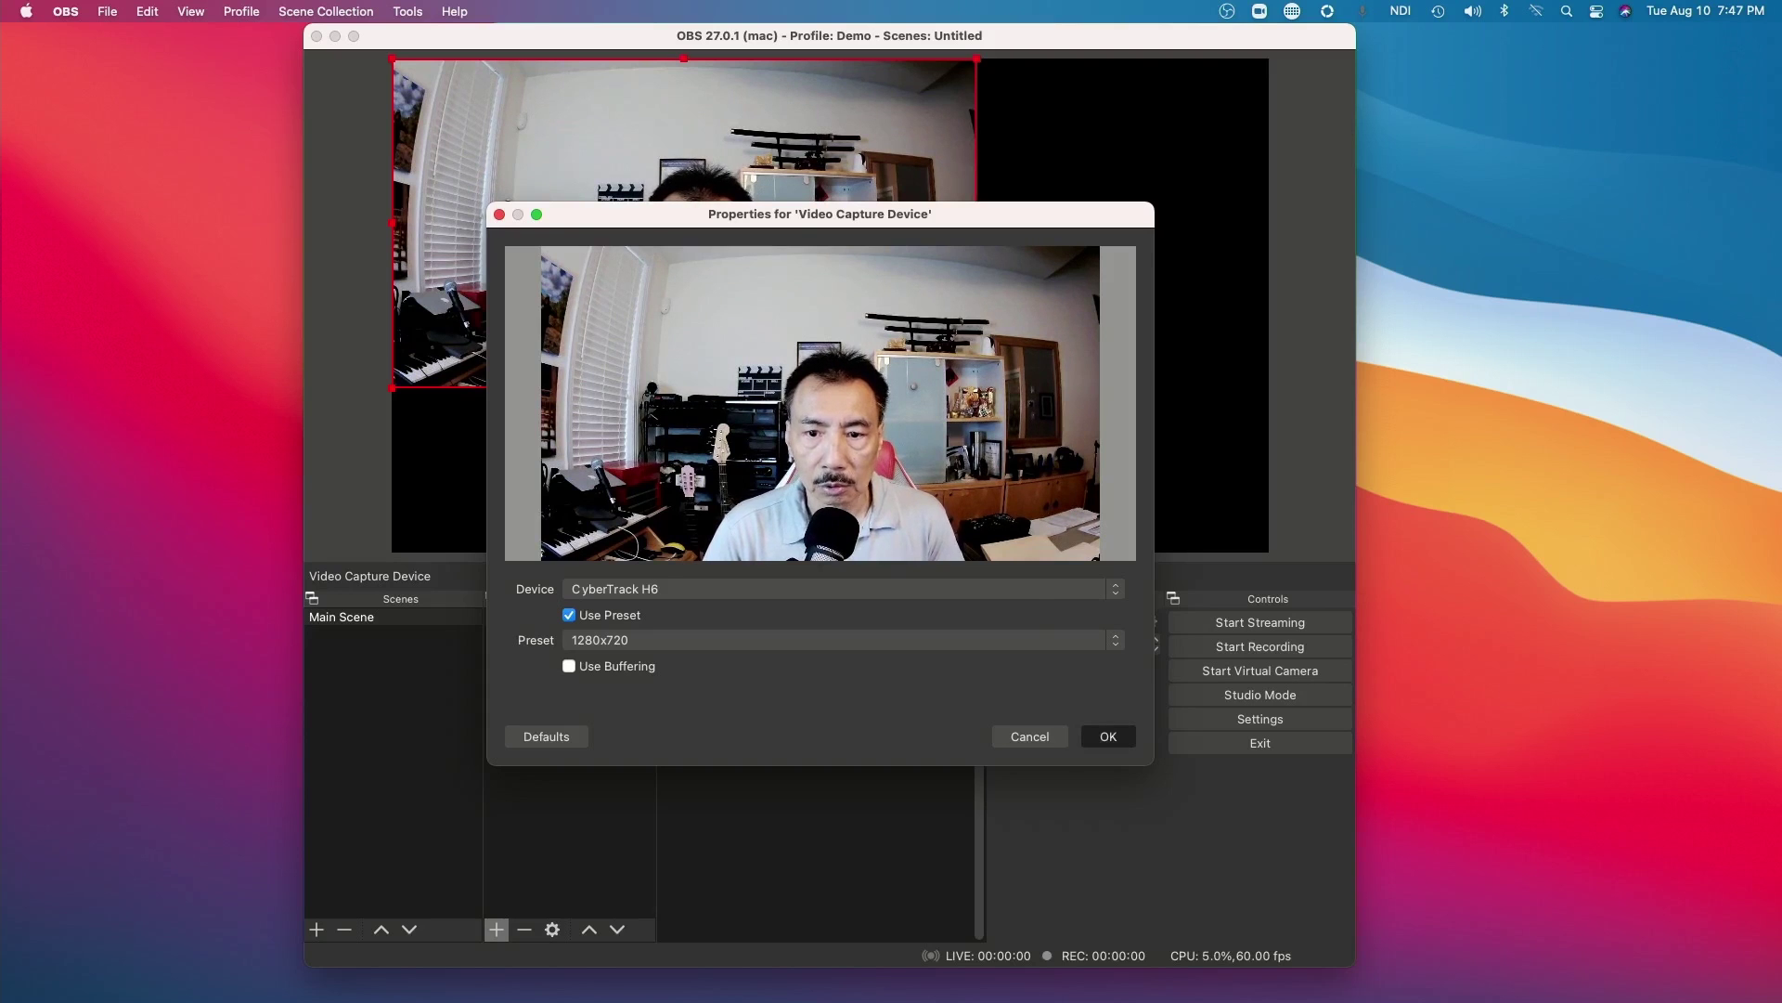
{"action": "key", "text": "Return"}
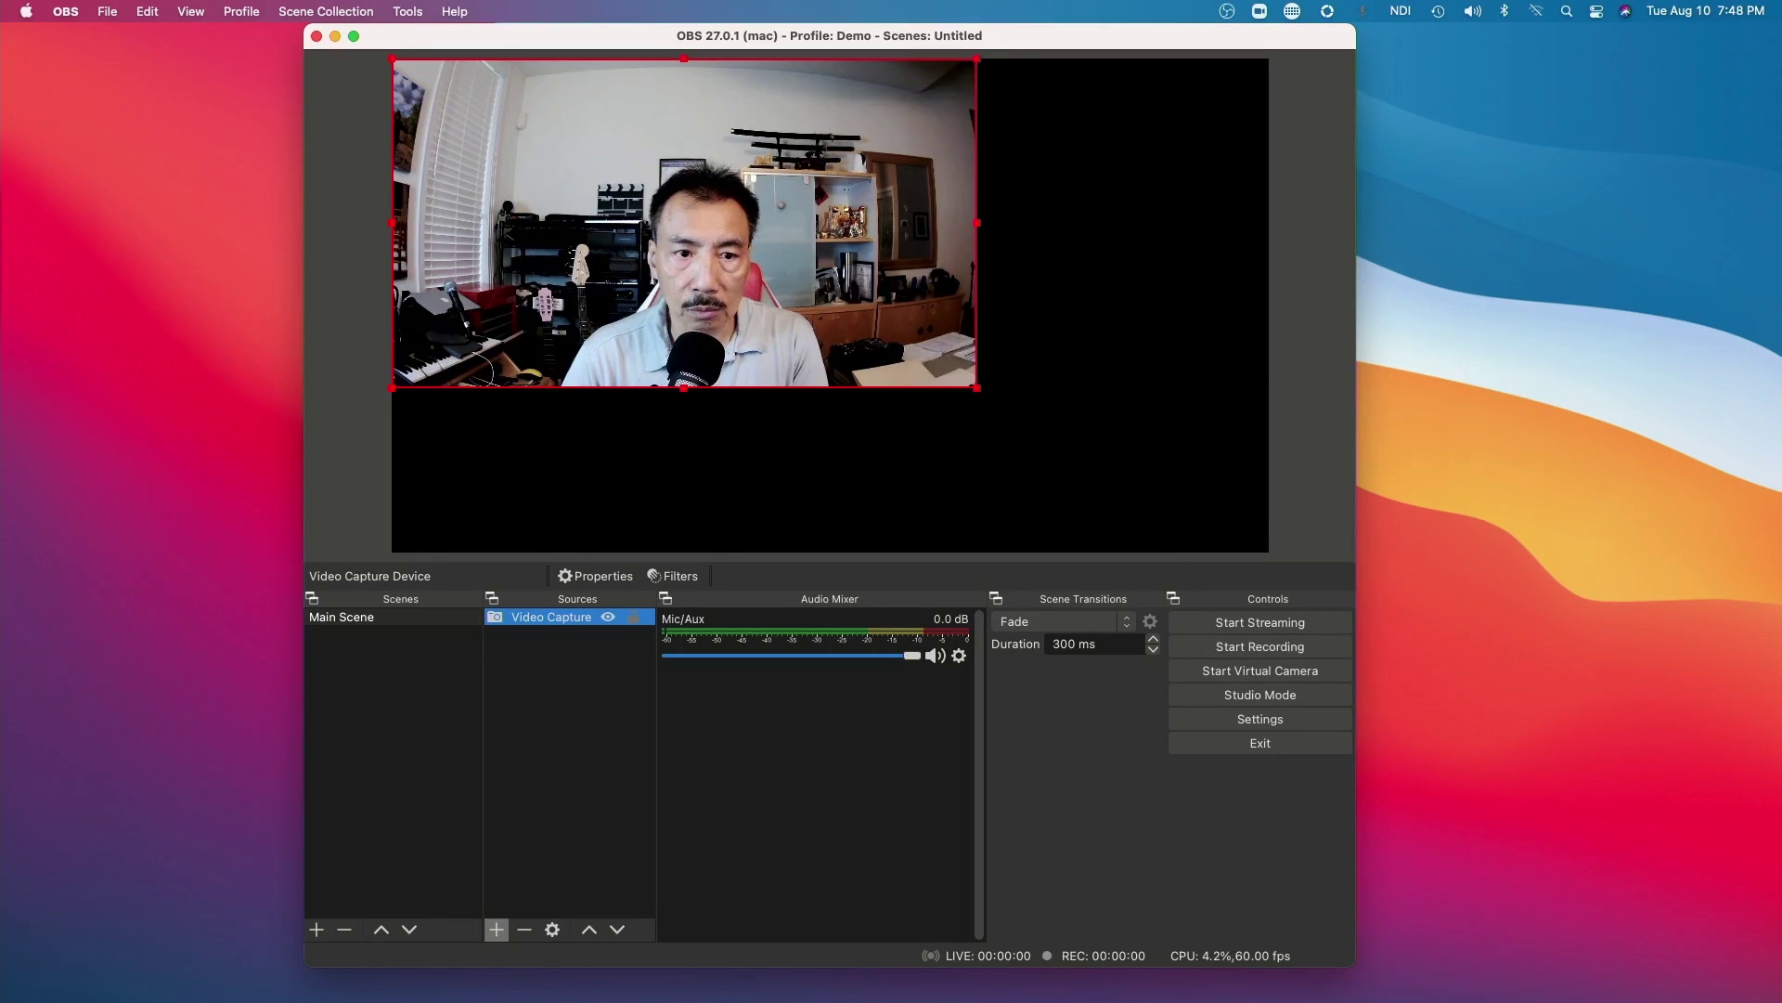
Crop the webcam's left, bottom, top and right edges in around the face
{"action": "left_click_drag", "start_coordinate": [392, 387], "coordinate": [470, 351]}
{"action": "left_click_drag", "start_coordinate": [977, 58], "coordinate": [876, 133]}
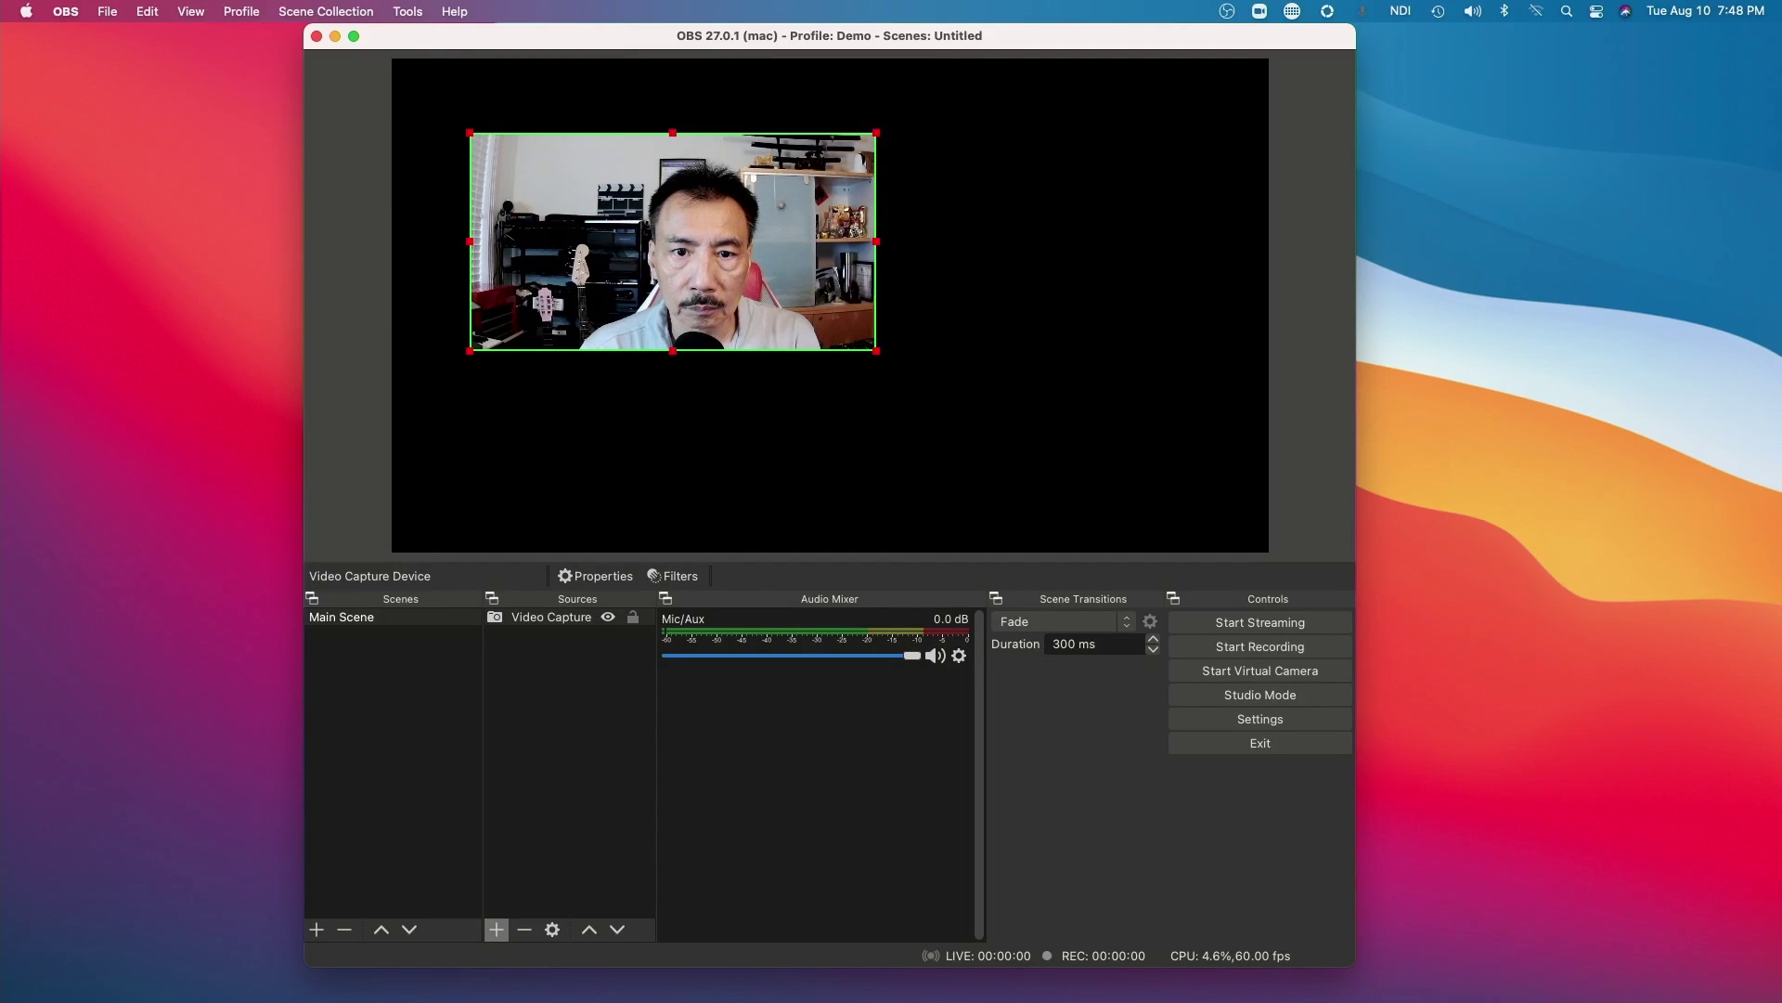
{"action": "left_click_drag", "start_coordinate": [470, 241], "coordinate": [534, 241]}
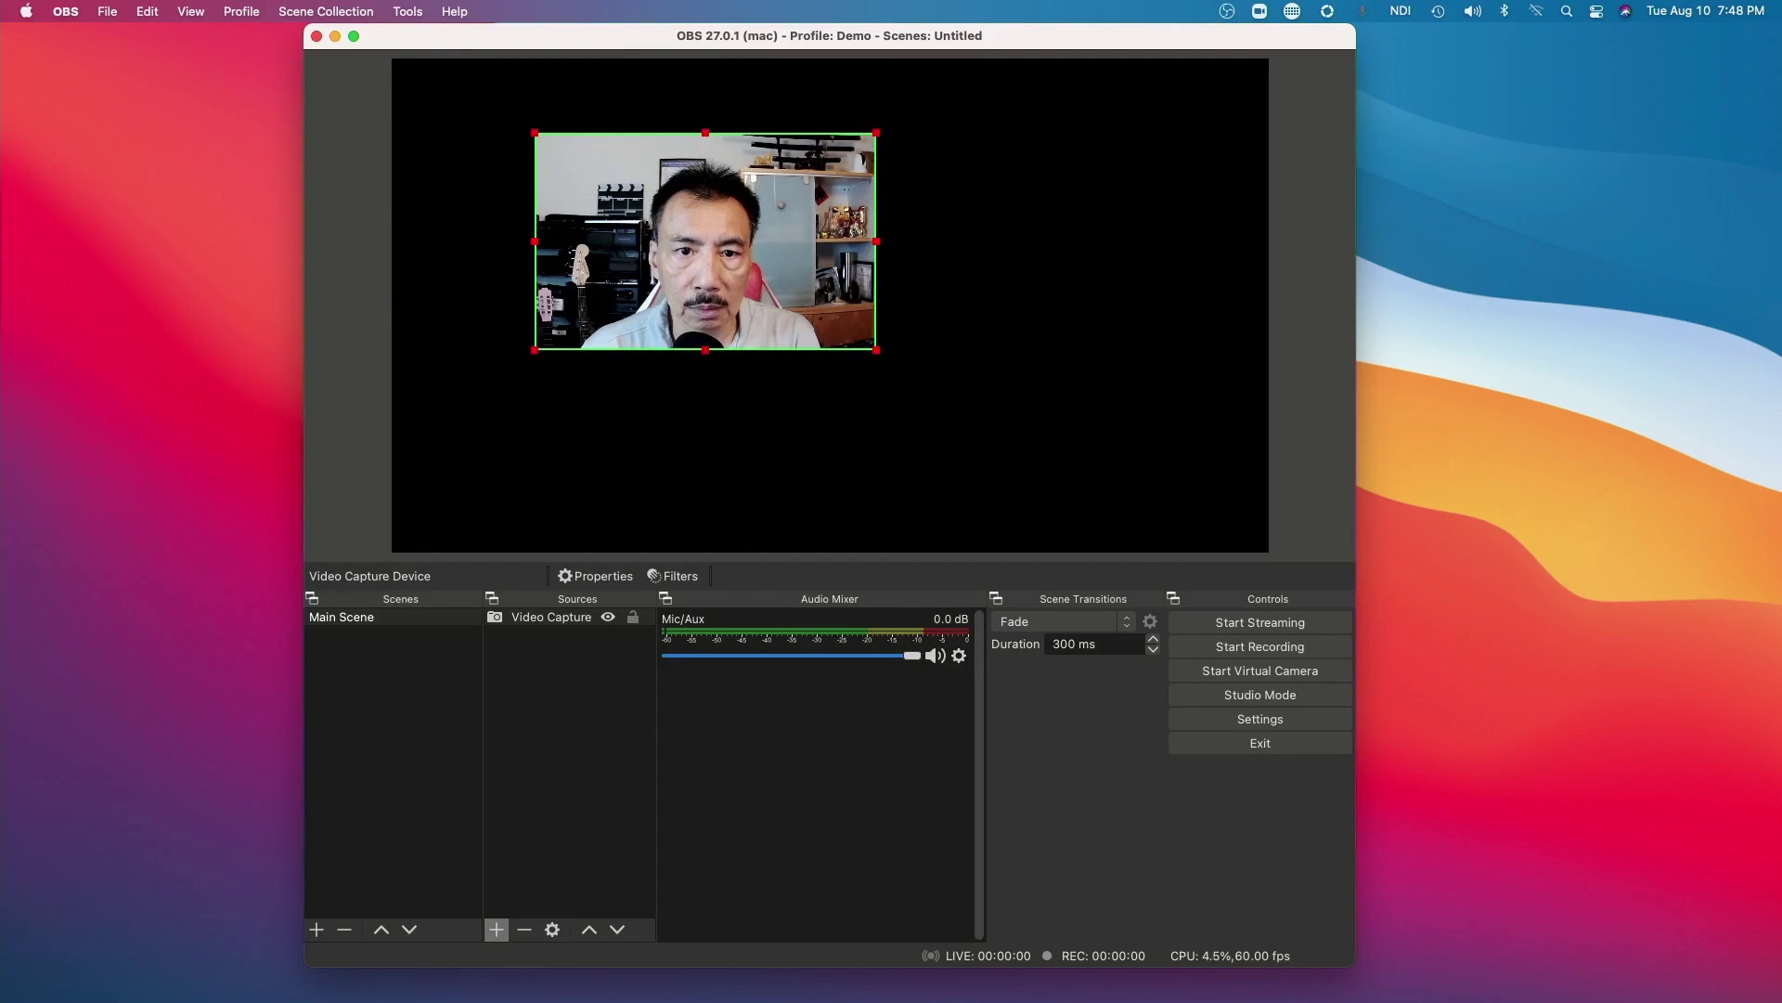
Move the cropped webcam to the top-left and enlarge it to fill most of the canvas
{"action": "left_click_drag", "start_coordinate": [706, 241], "coordinate": [562, 167]}
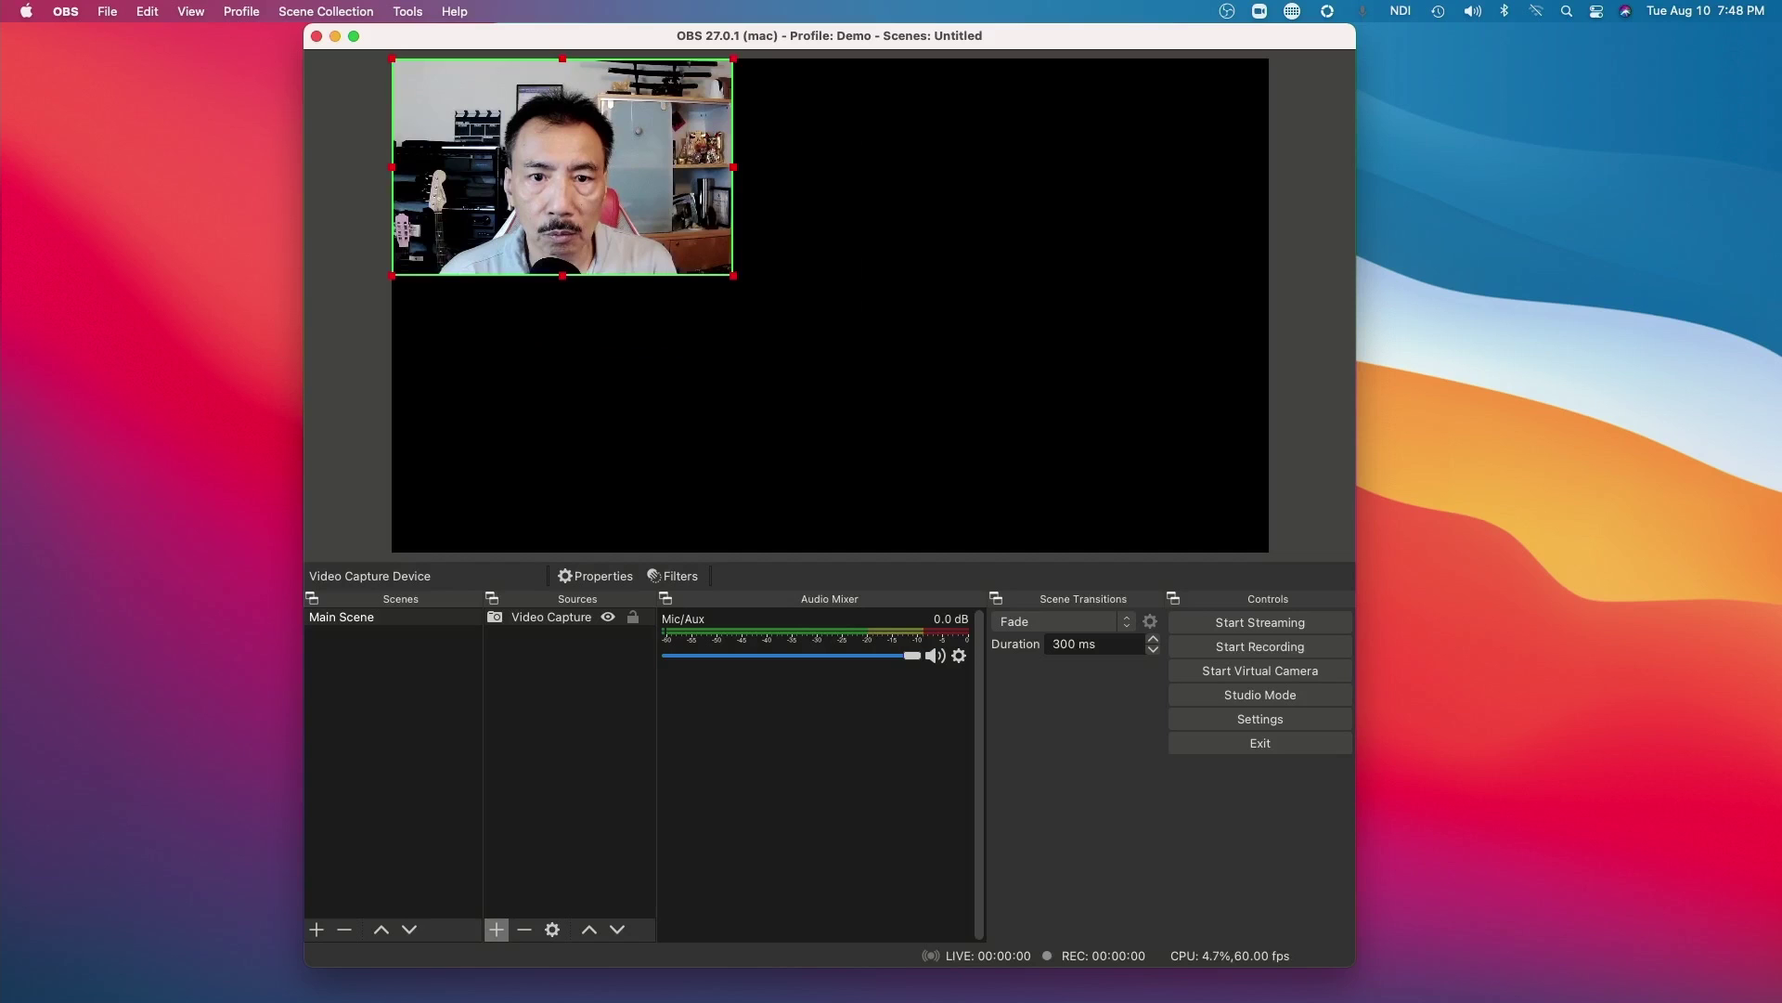
{"action": "left_click_drag", "start_coordinate": [733, 275], "coordinate": [1335, 658]}
{"action": "left_click_drag", "start_coordinate": [863, 358], "coordinate": [863, 286]}
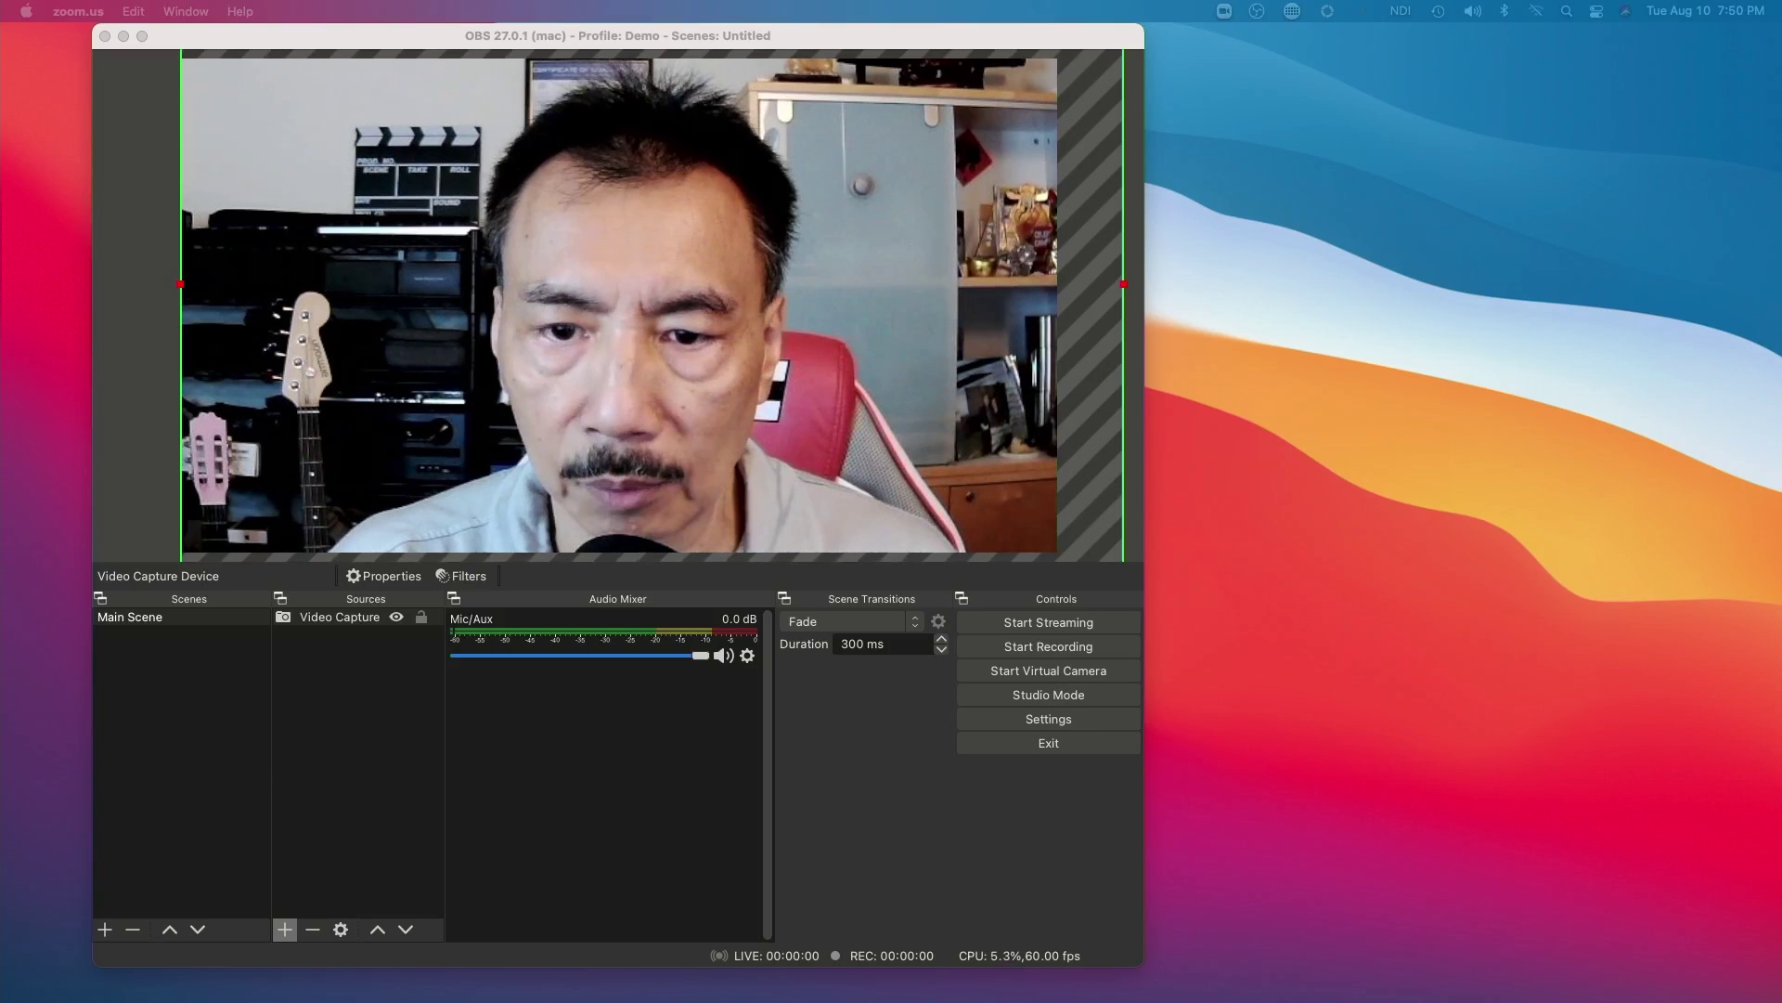
Start the OBS virtual camera and a Zoom video meeting using OBS Virtual Camera, tiling both windows
{"action": "left_click", "coordinate": [1048, 671]}
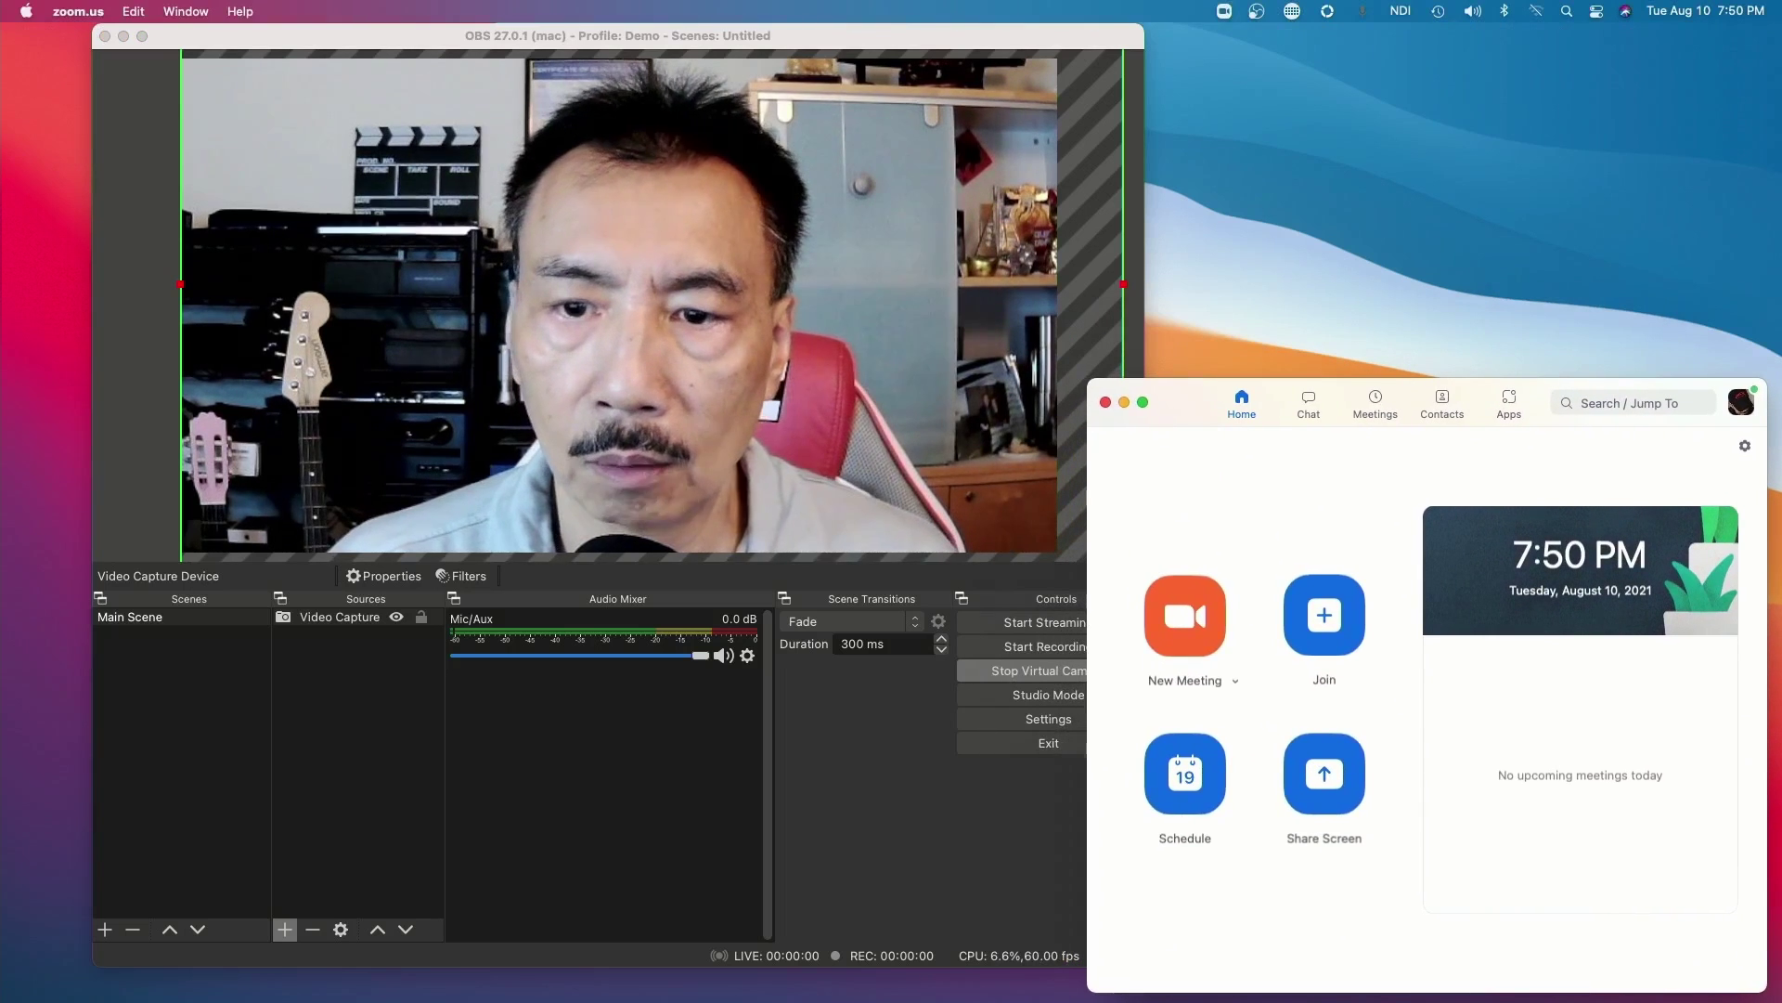
{"action": "key", "text": "ctrl+super+v"}
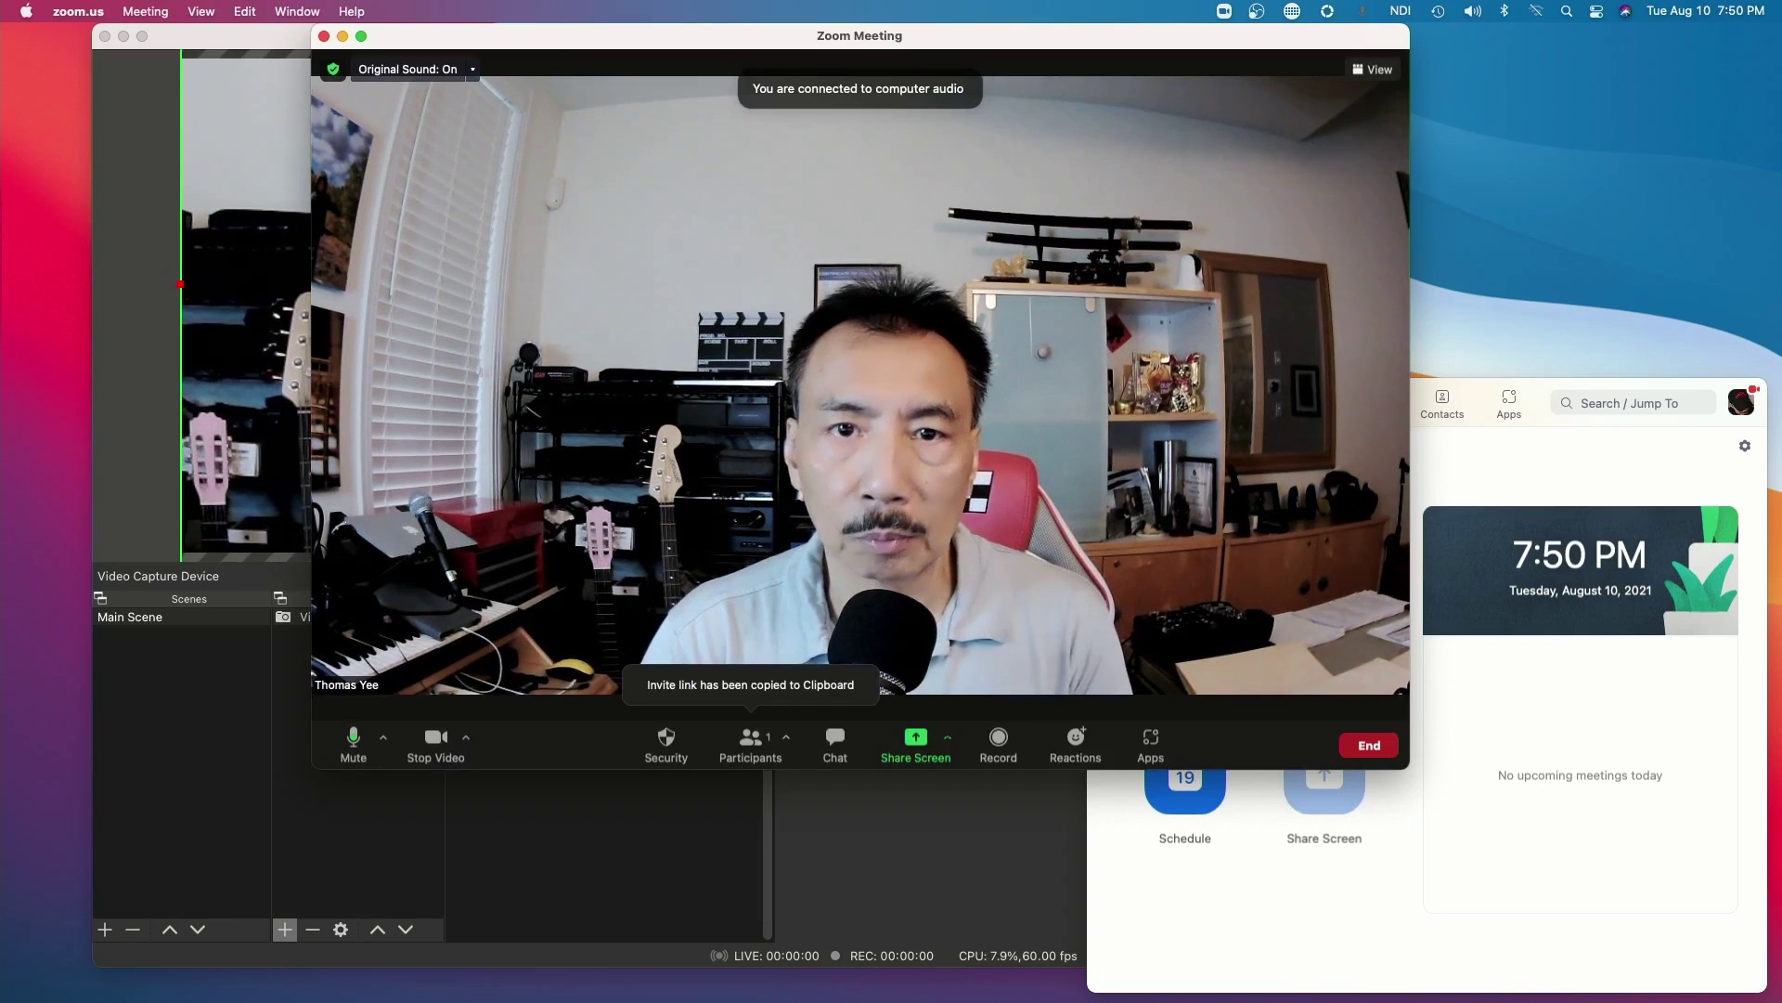
{"action": "left_click", "coordinate": [467, 738]}
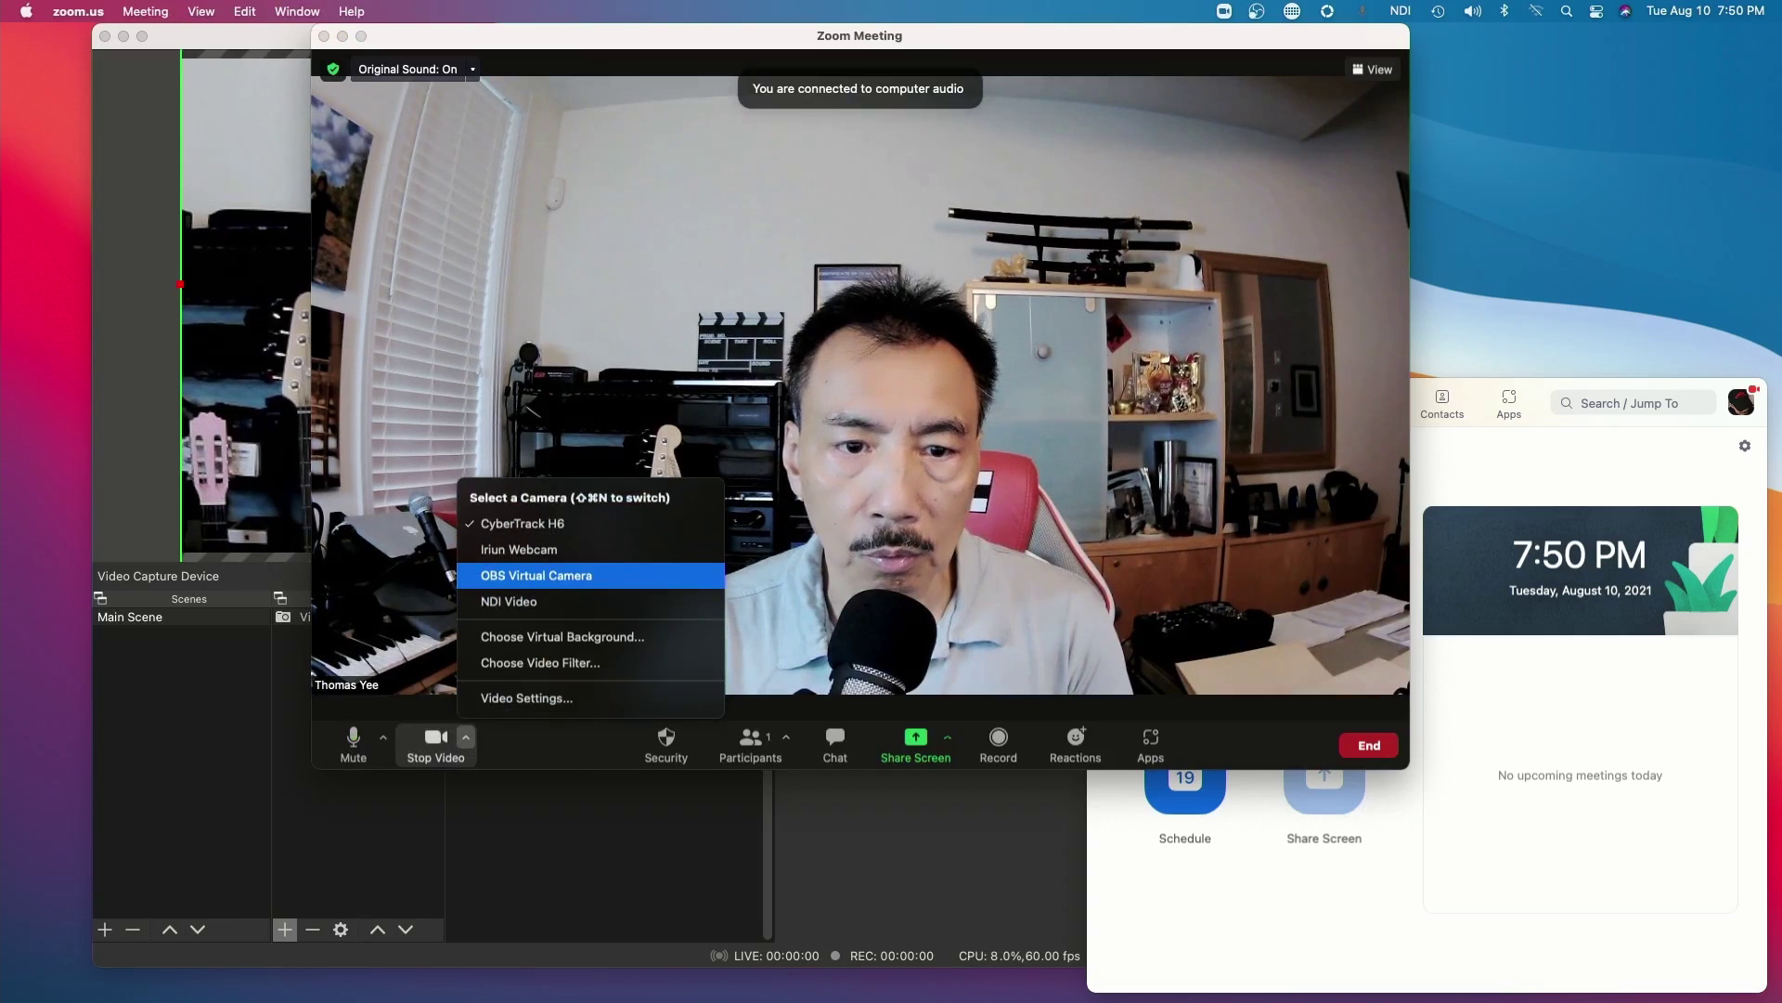
{"action": "left_click", "coordinate": [514, 576]}
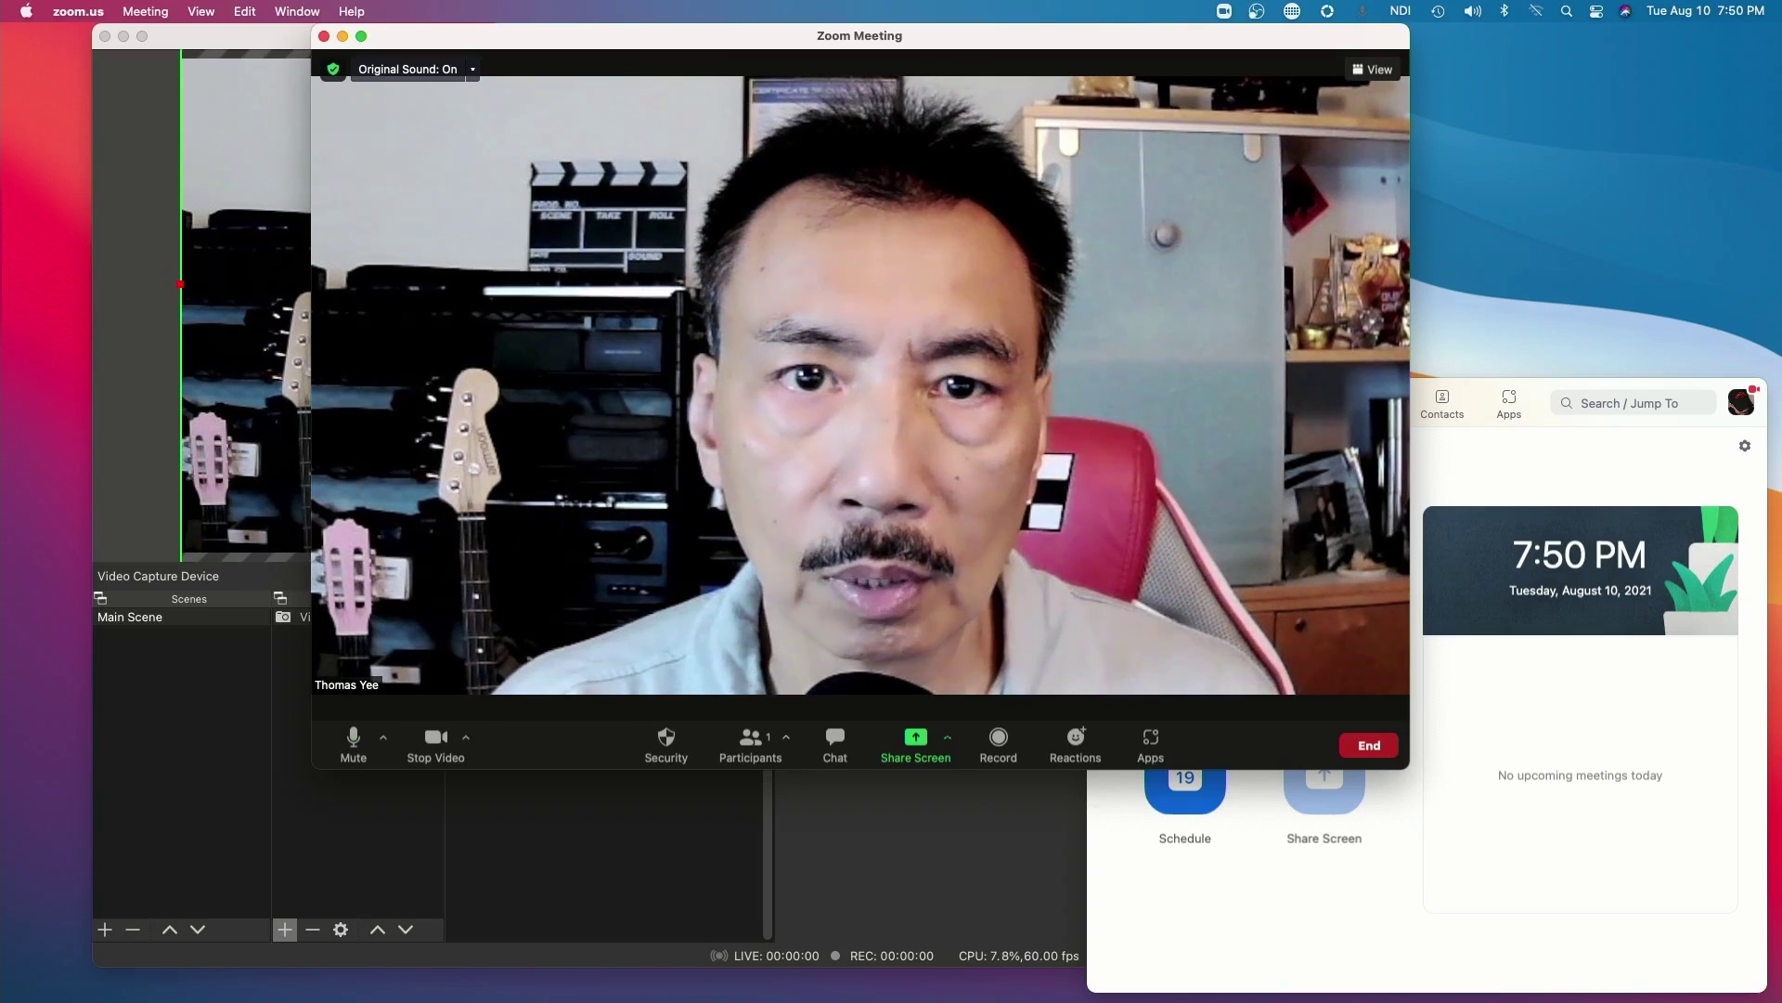
{"action": "left_click_drag", "start_coordinate": [641, 86], "coordinate": [1010, 86]}
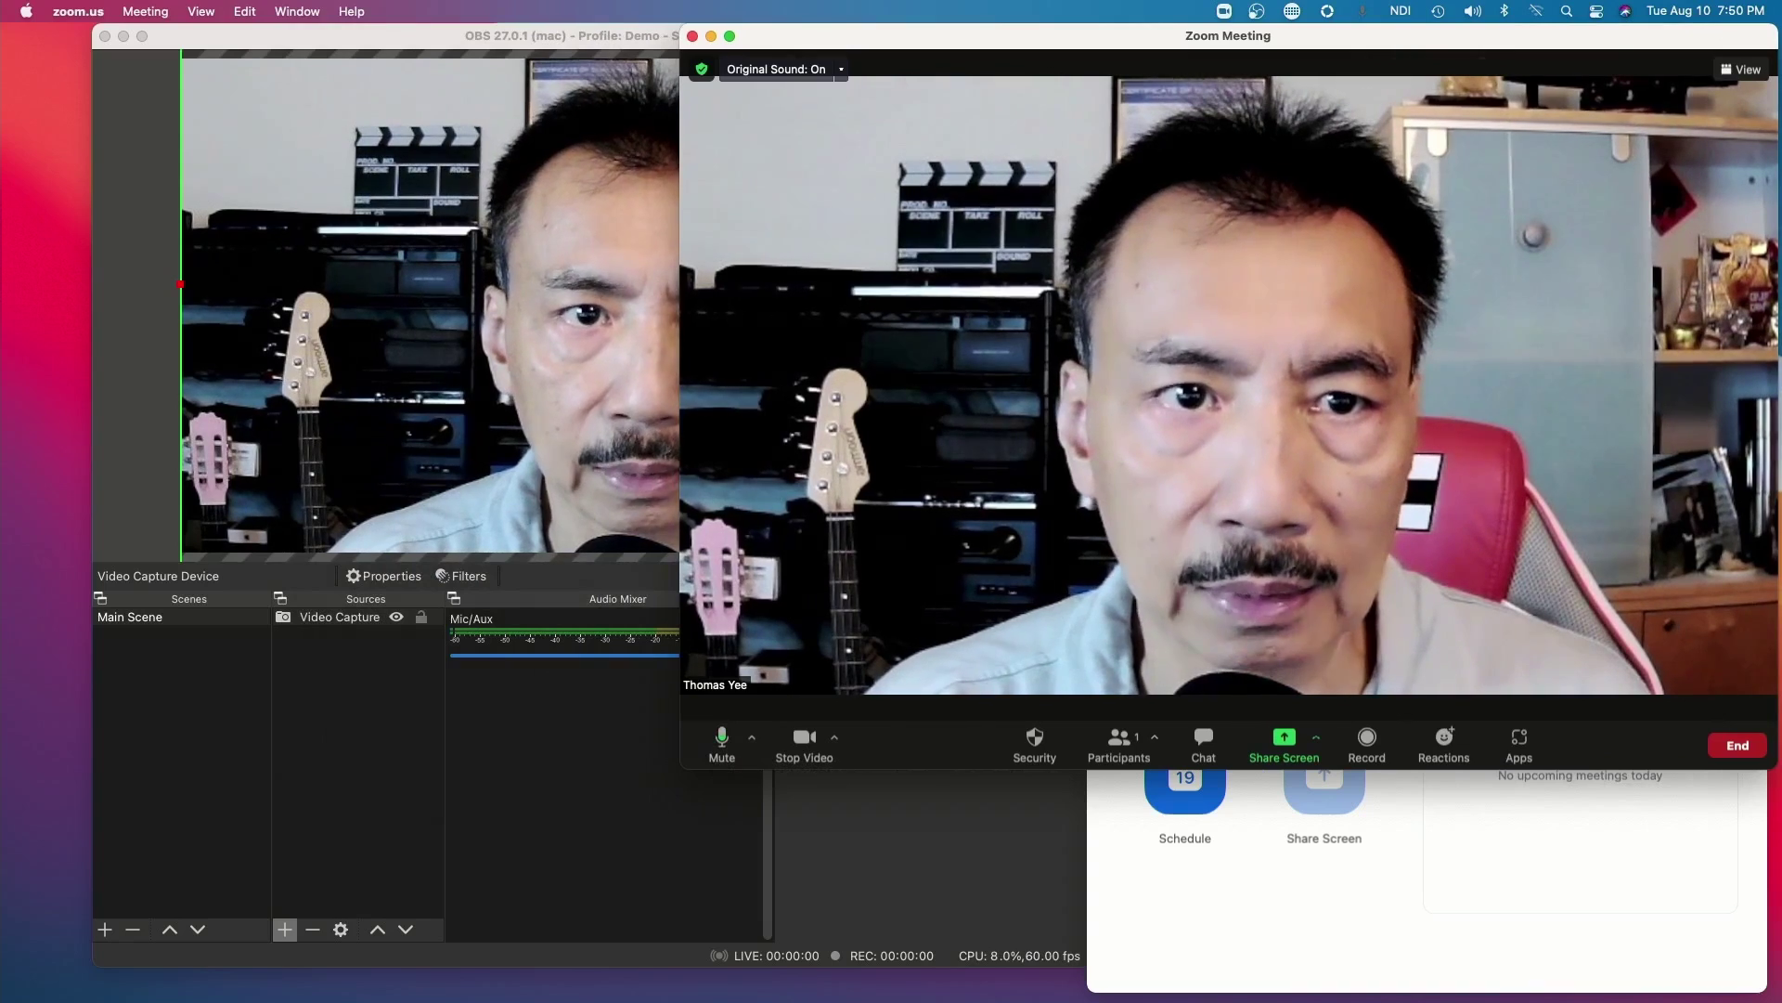
{"action": "left_click_drag", "start_coordinate": [279, 35], "coordinate": [151, 36]}
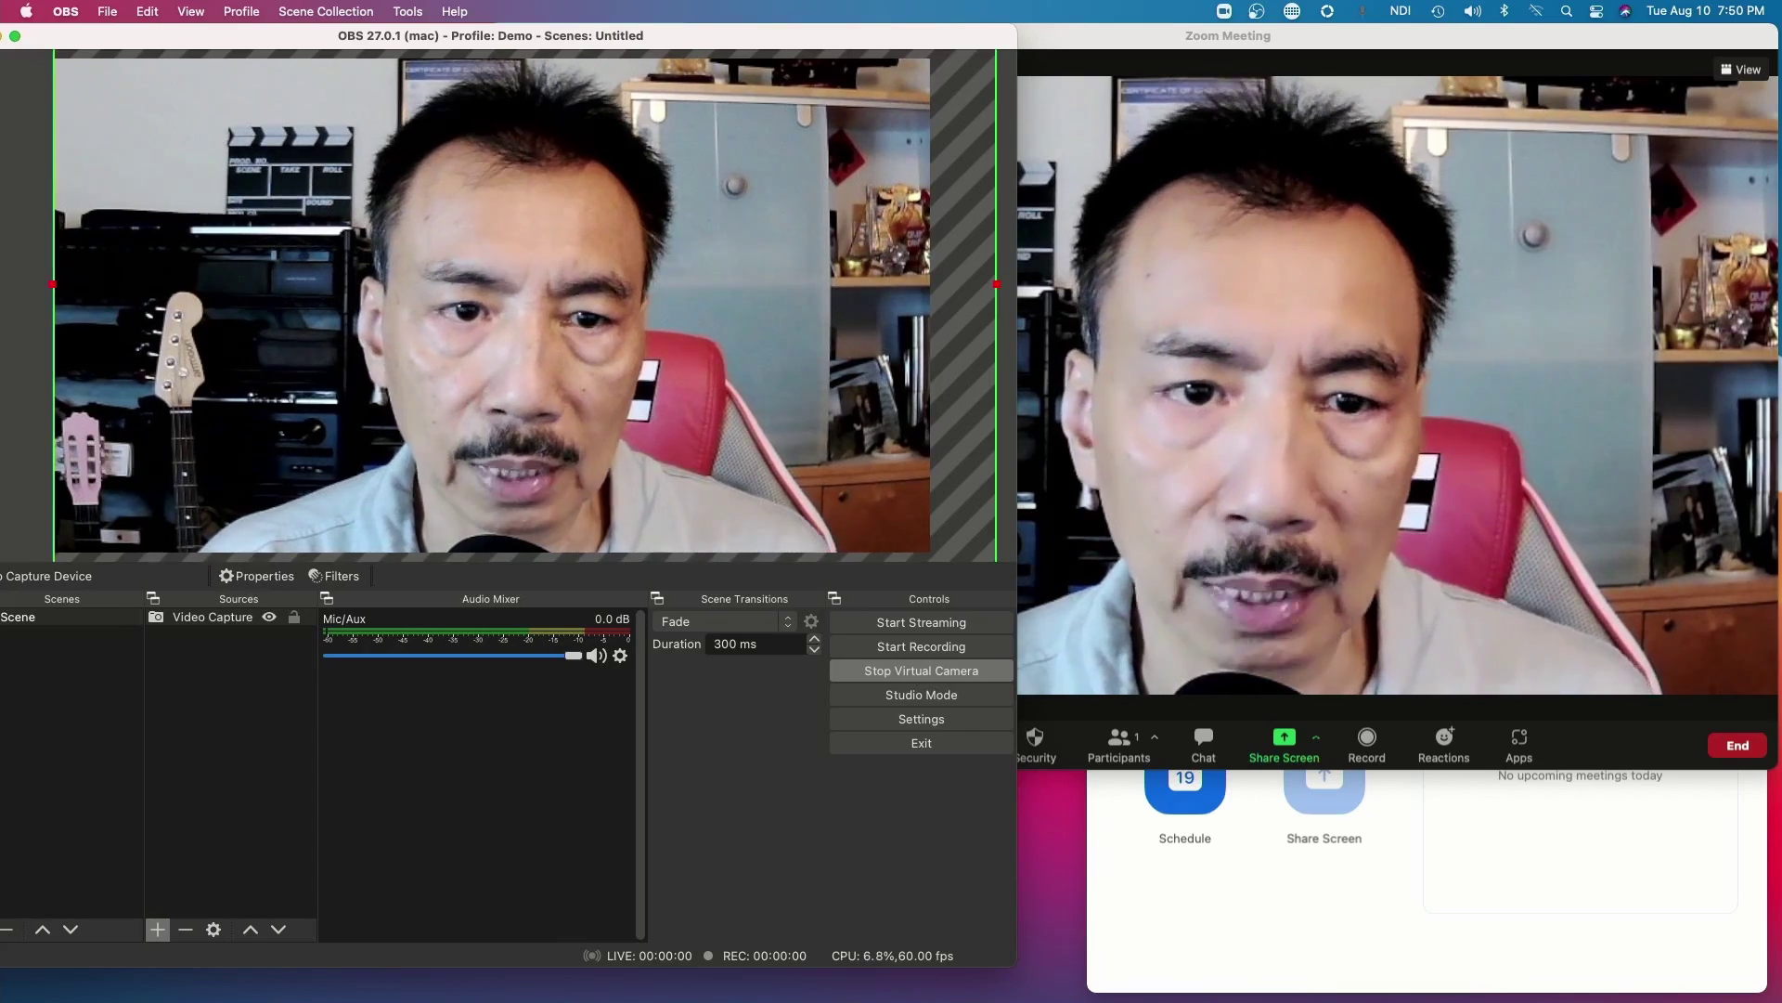
Duplicate Main Scene as a new scene named PIP, after cancelling an unneeded add-scene dialog
{"action": "key", "text": "super+Tab"}
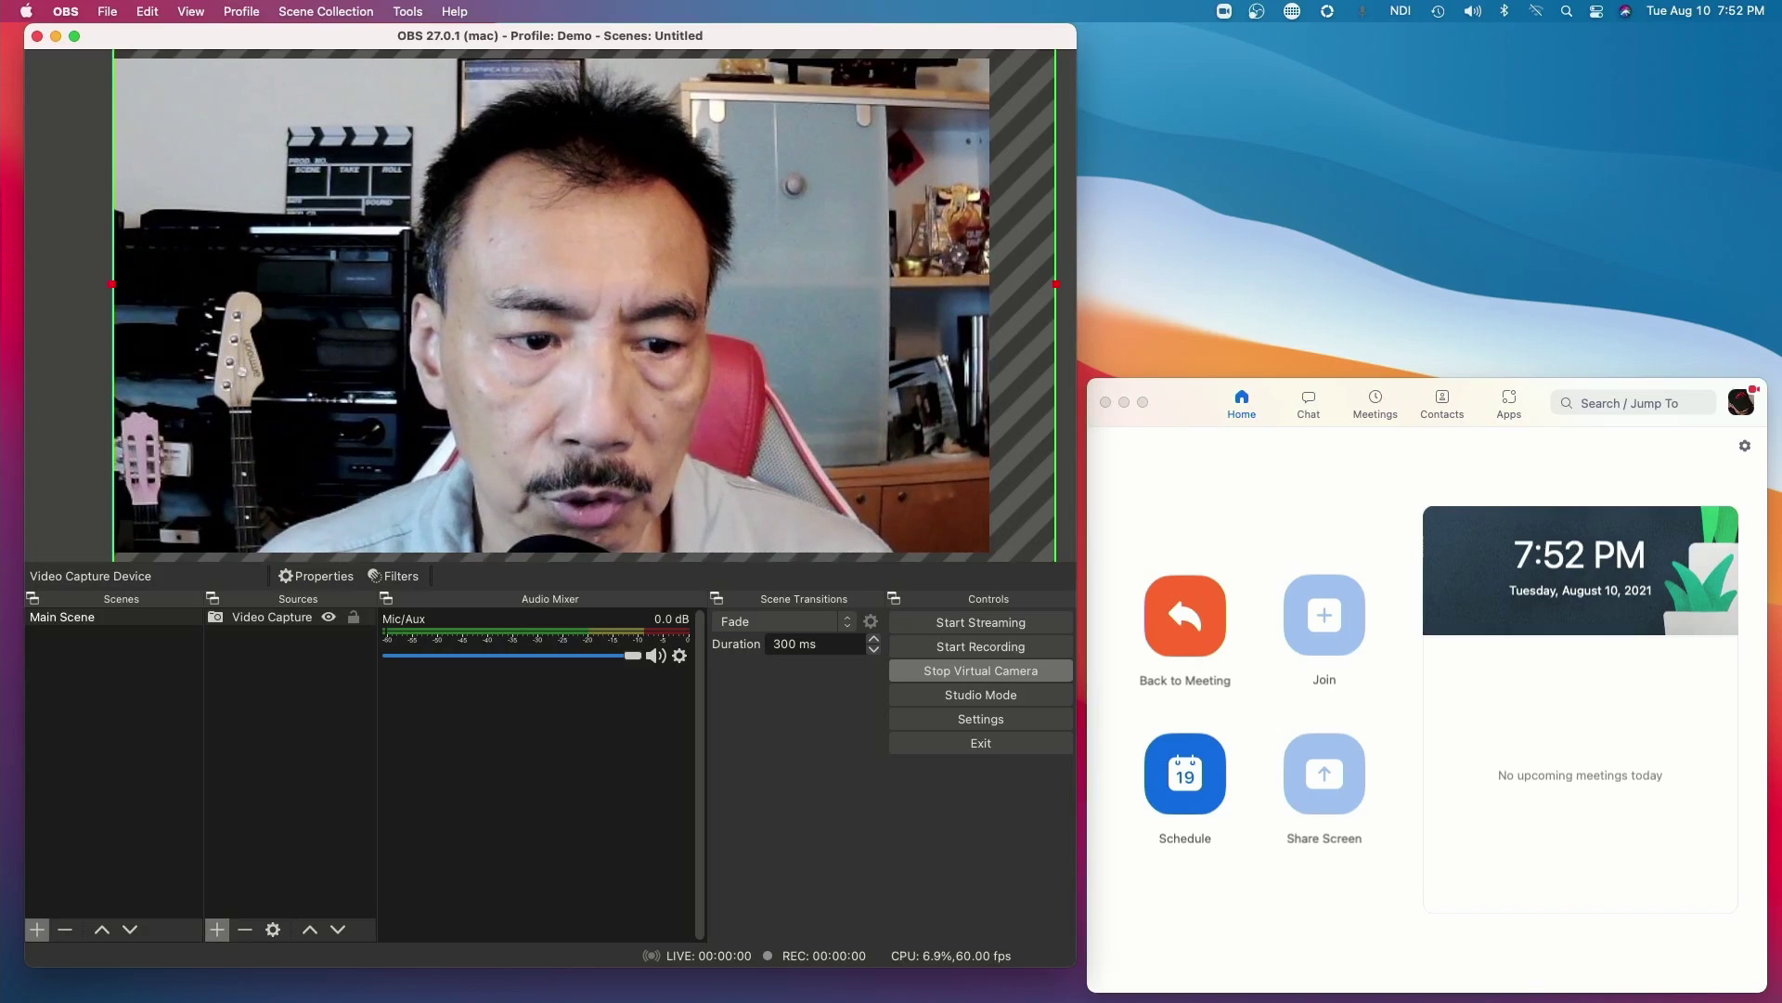
{"action": "left_click", "coordinate": [38, 929]}
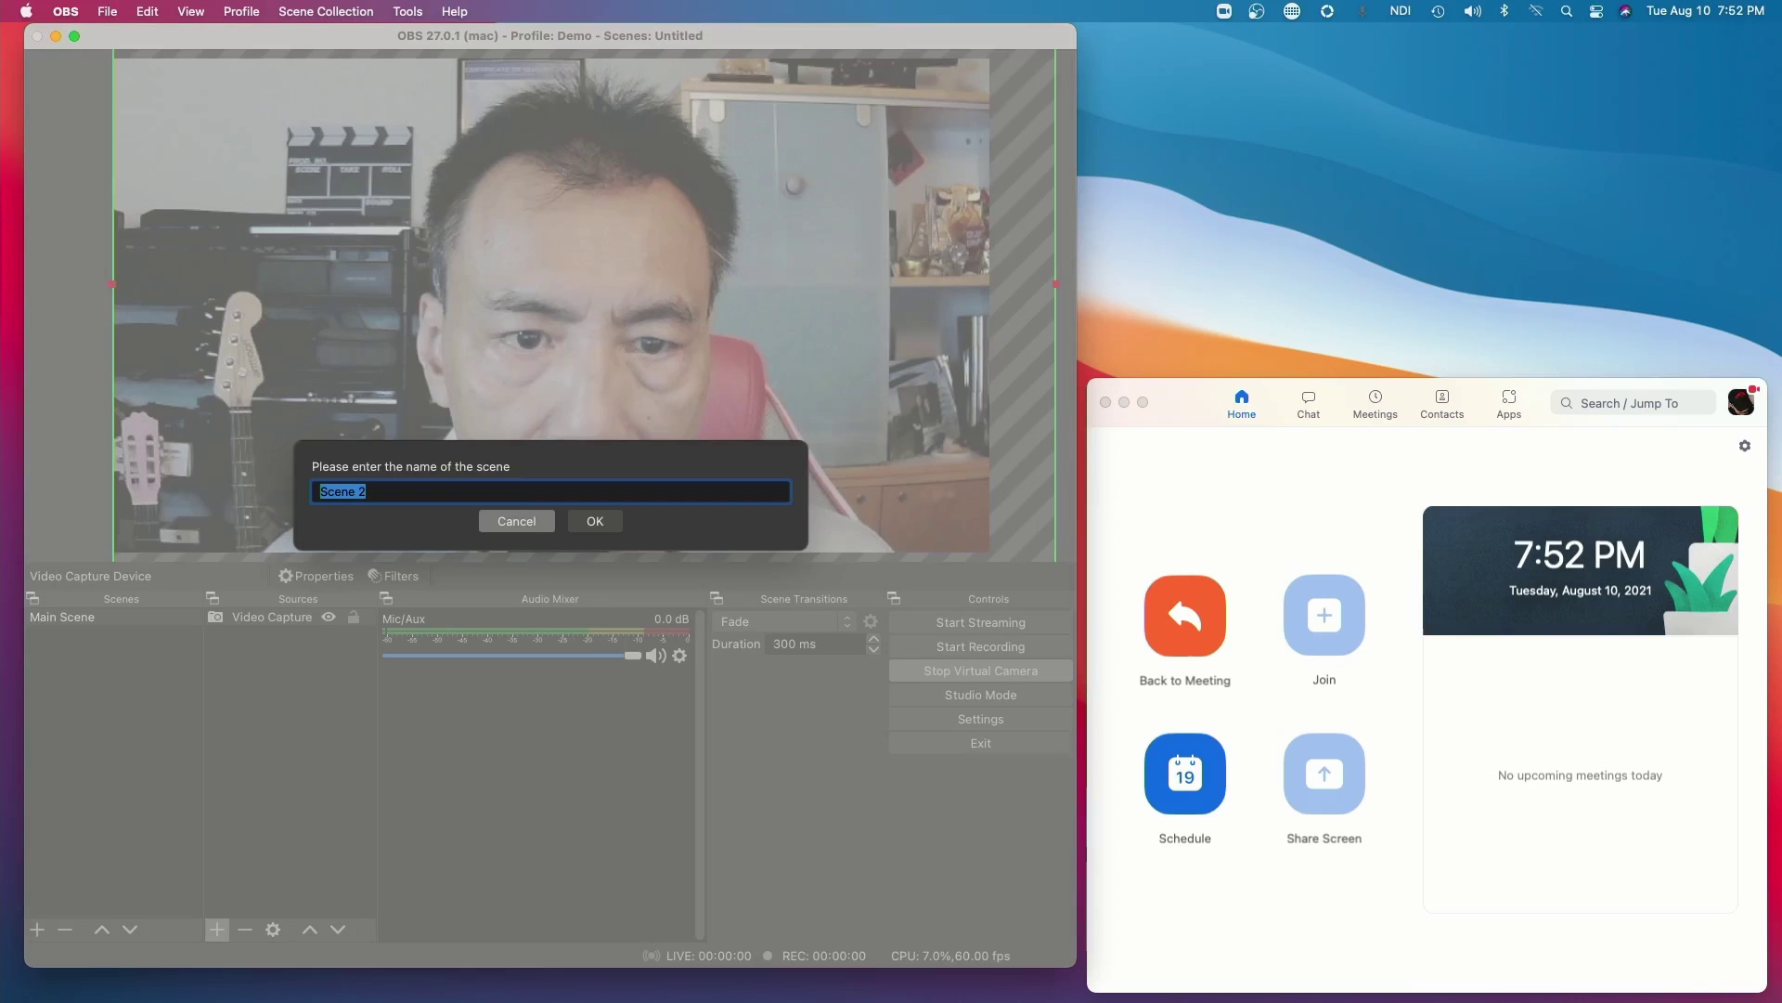
{"action": "key", "text": "Escape"}
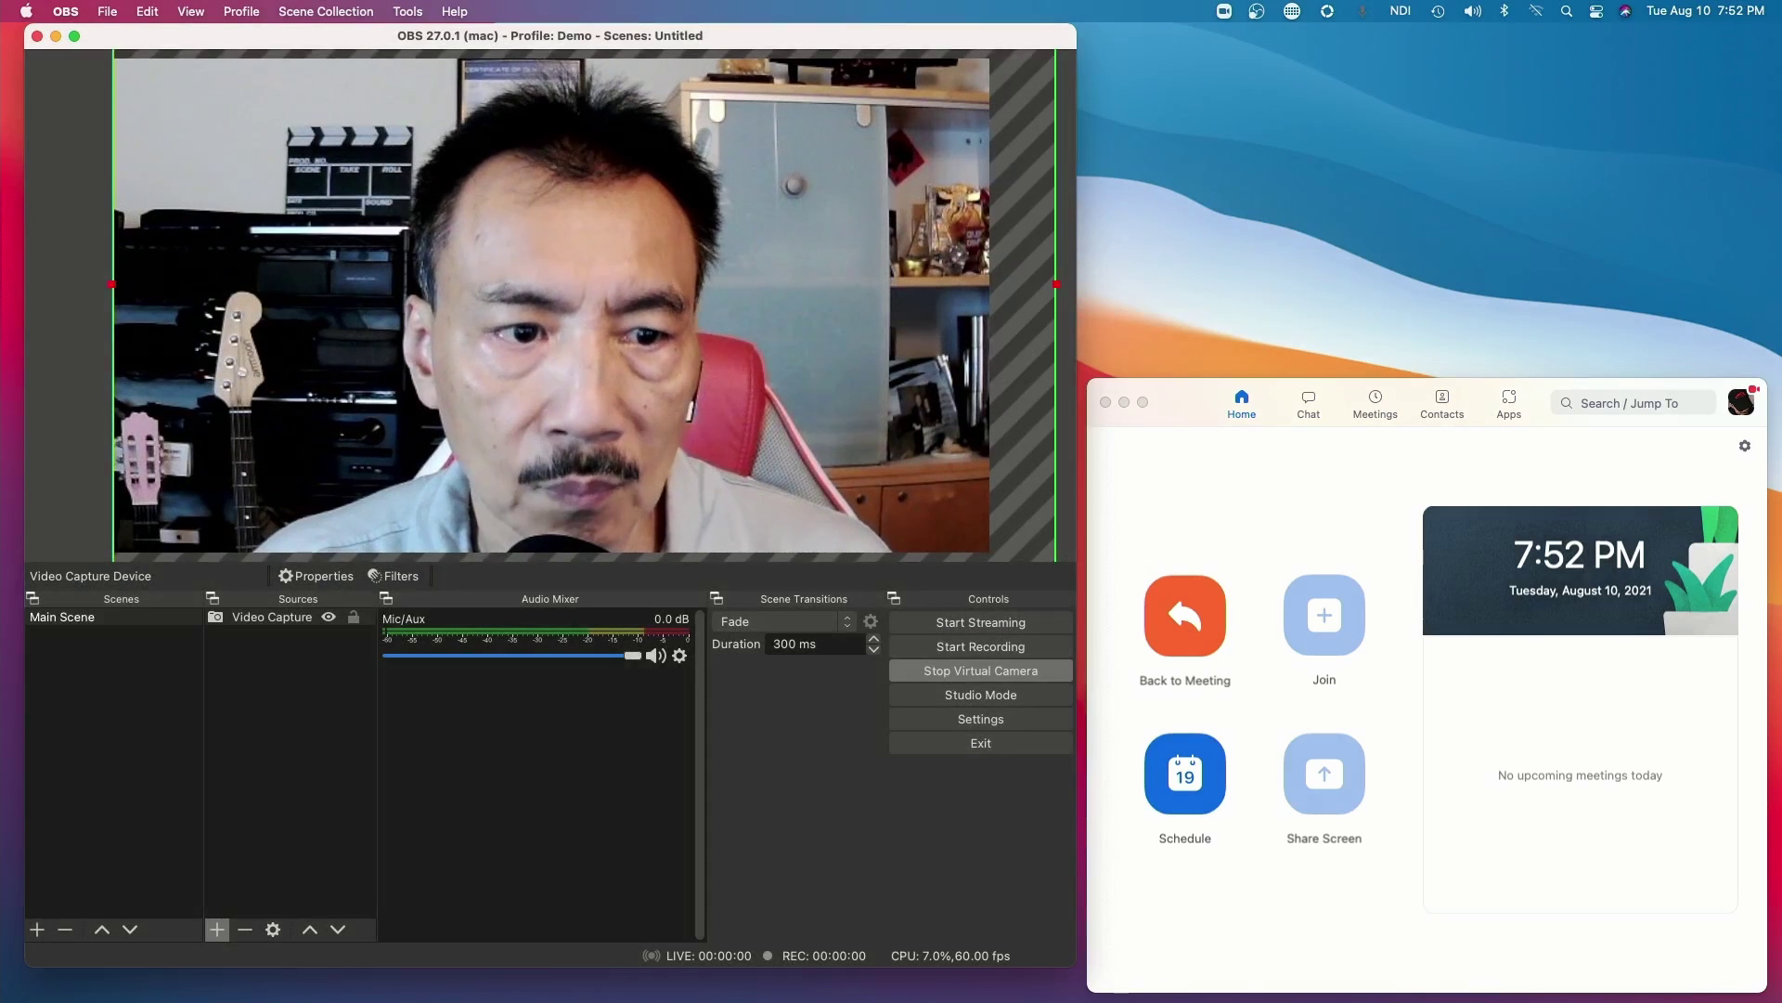
{"action": "left_click", "coordinate": [62, 616]}
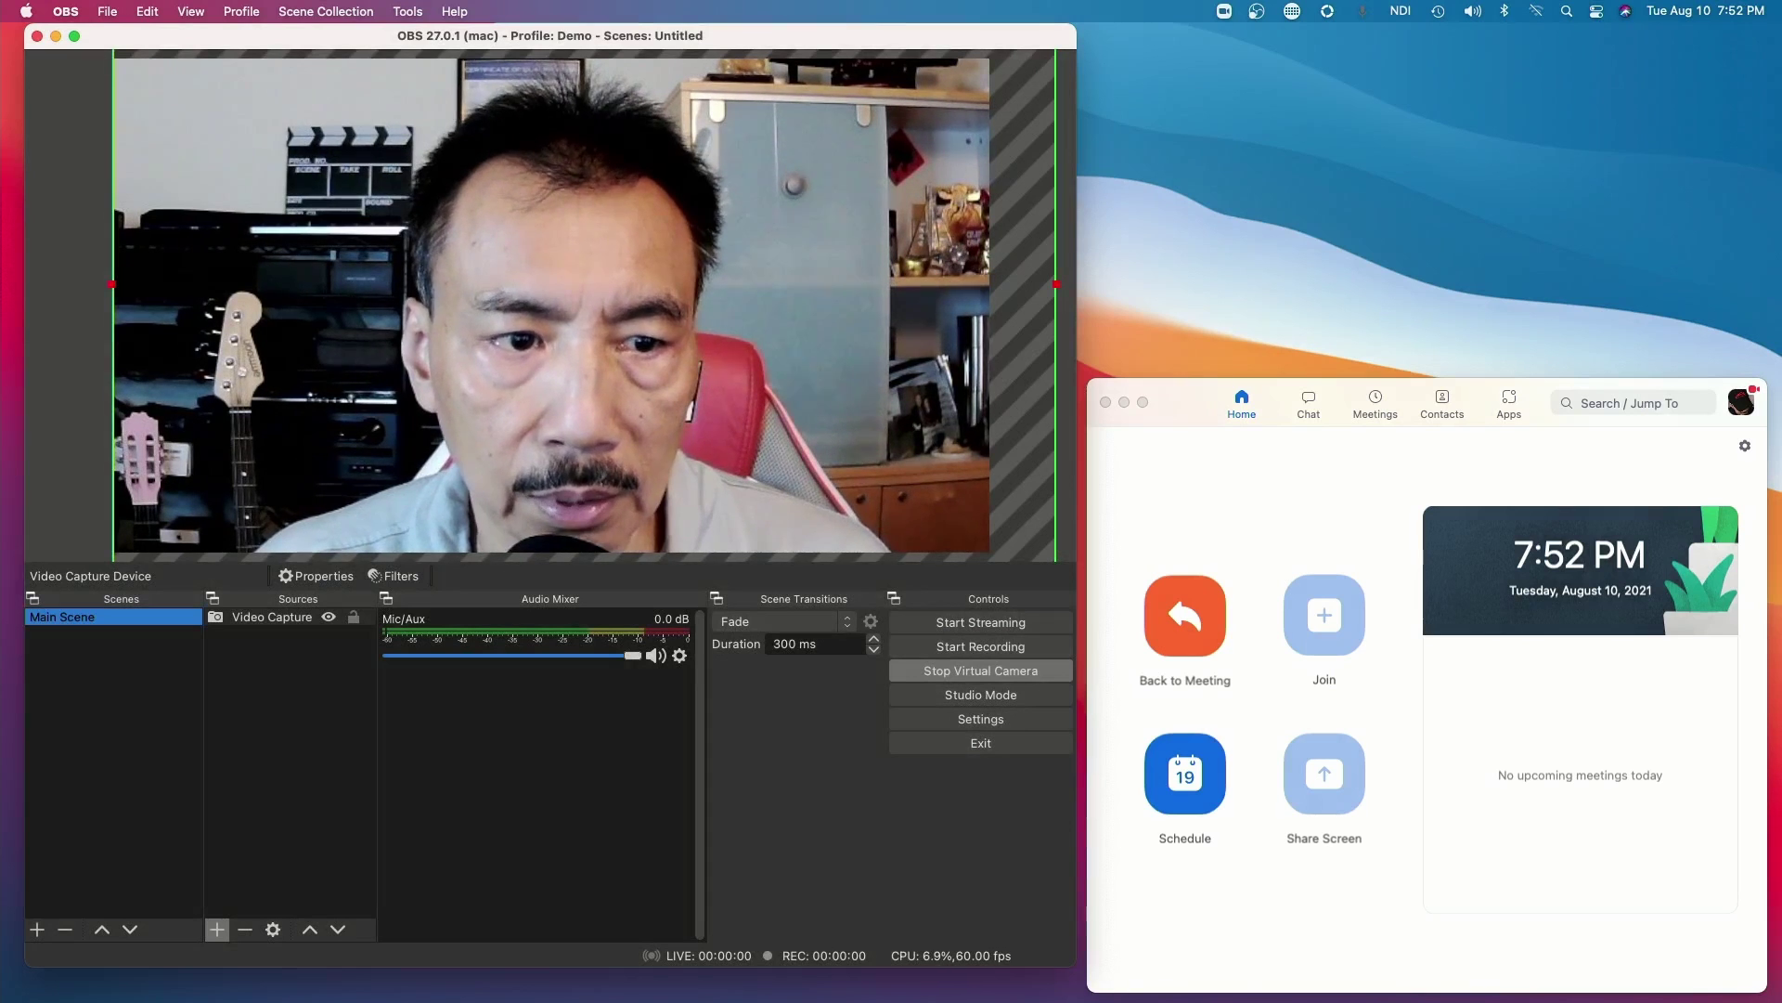
{"action": "right_click", "coordinate": [64, 615]}
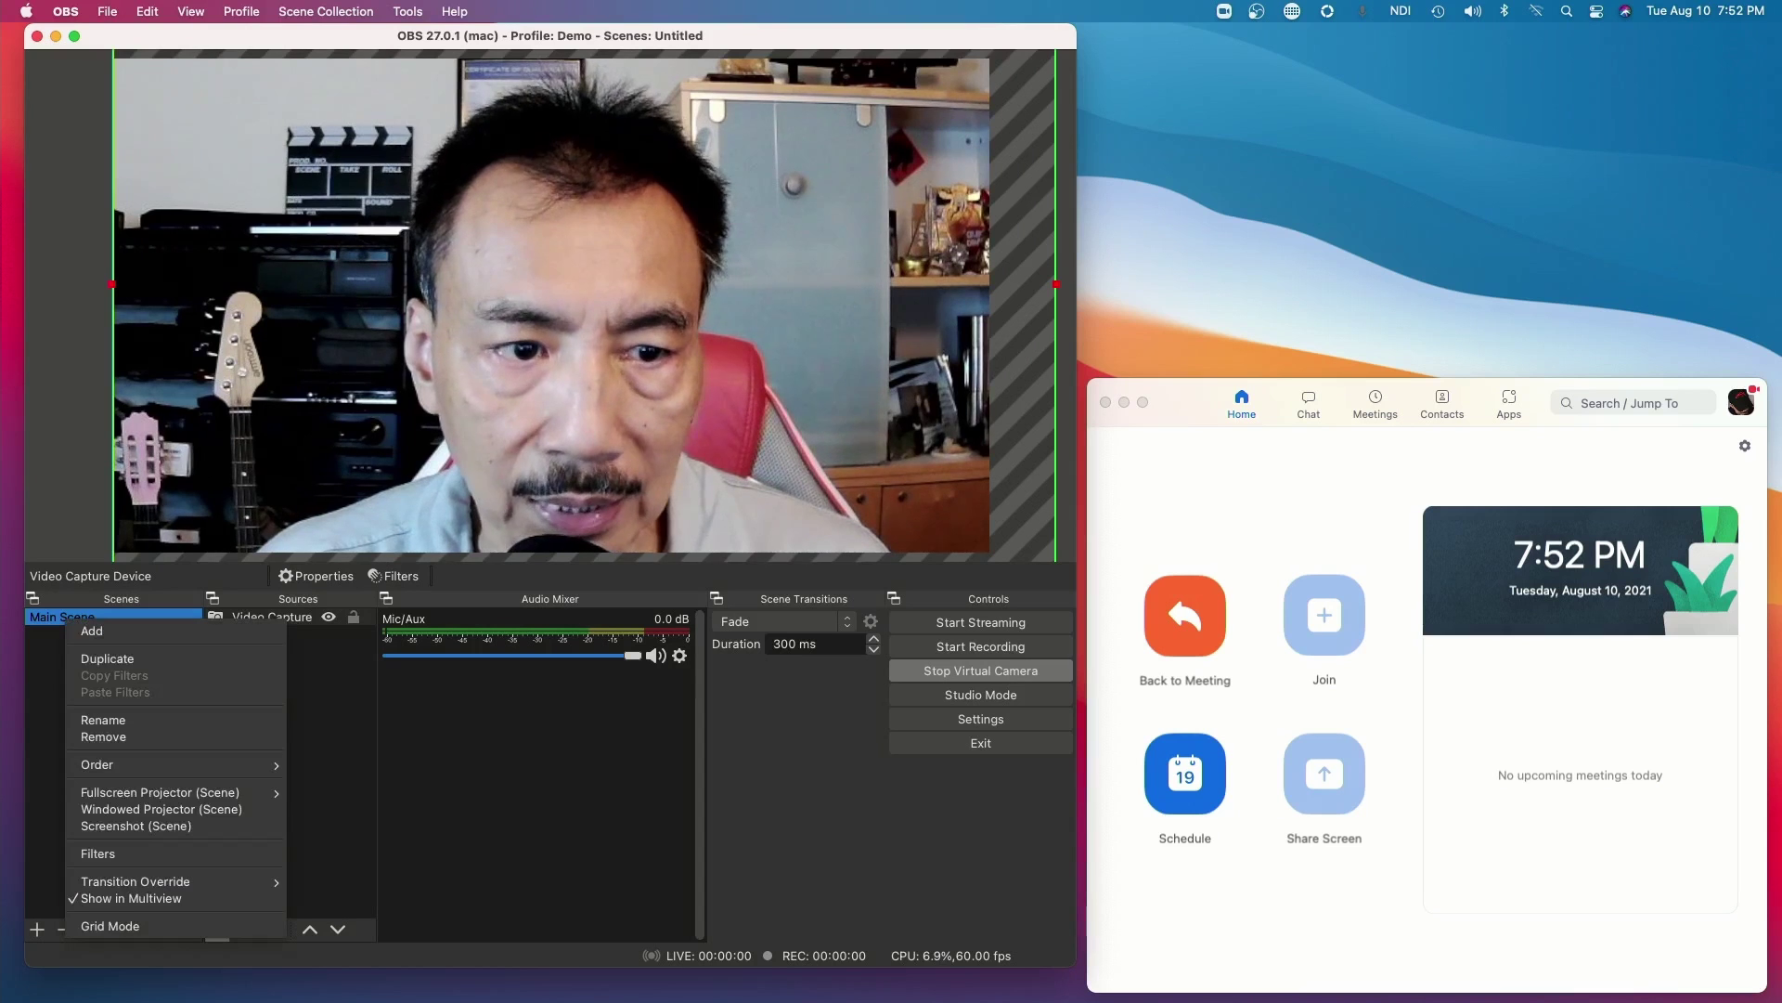
{"action": "left_click", "coordinate": [102, 659]}
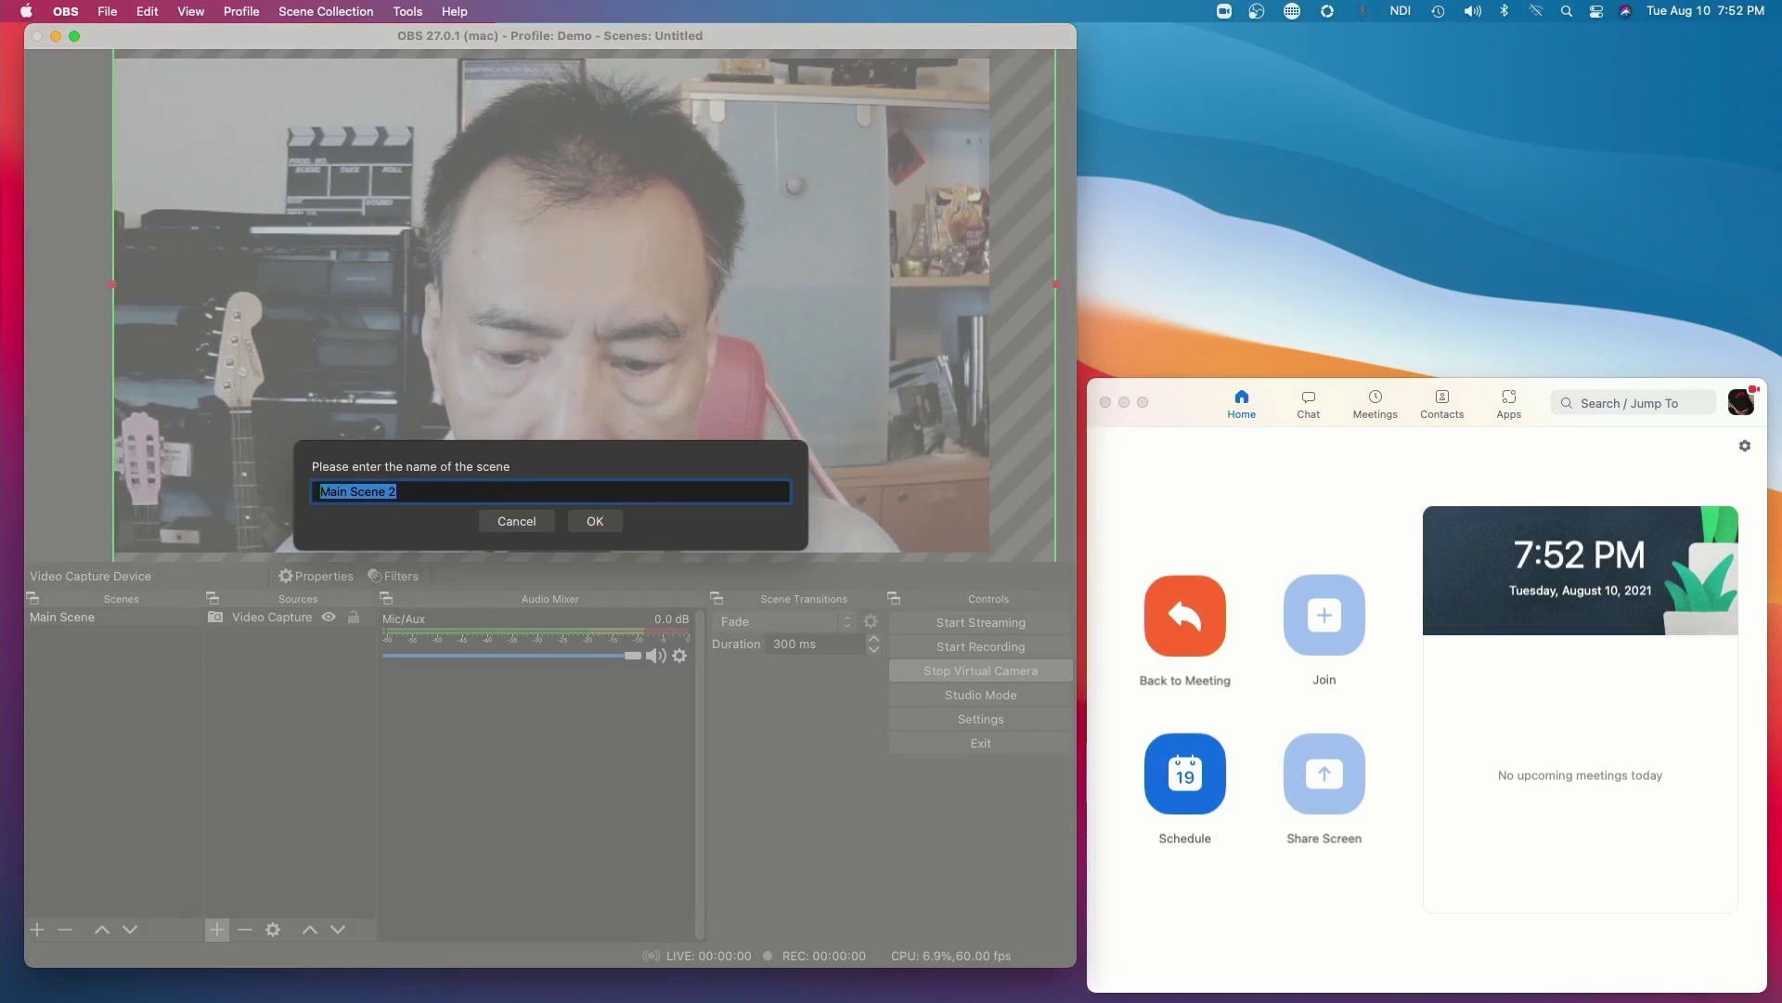
{"action": "type", "text": "PIP"}
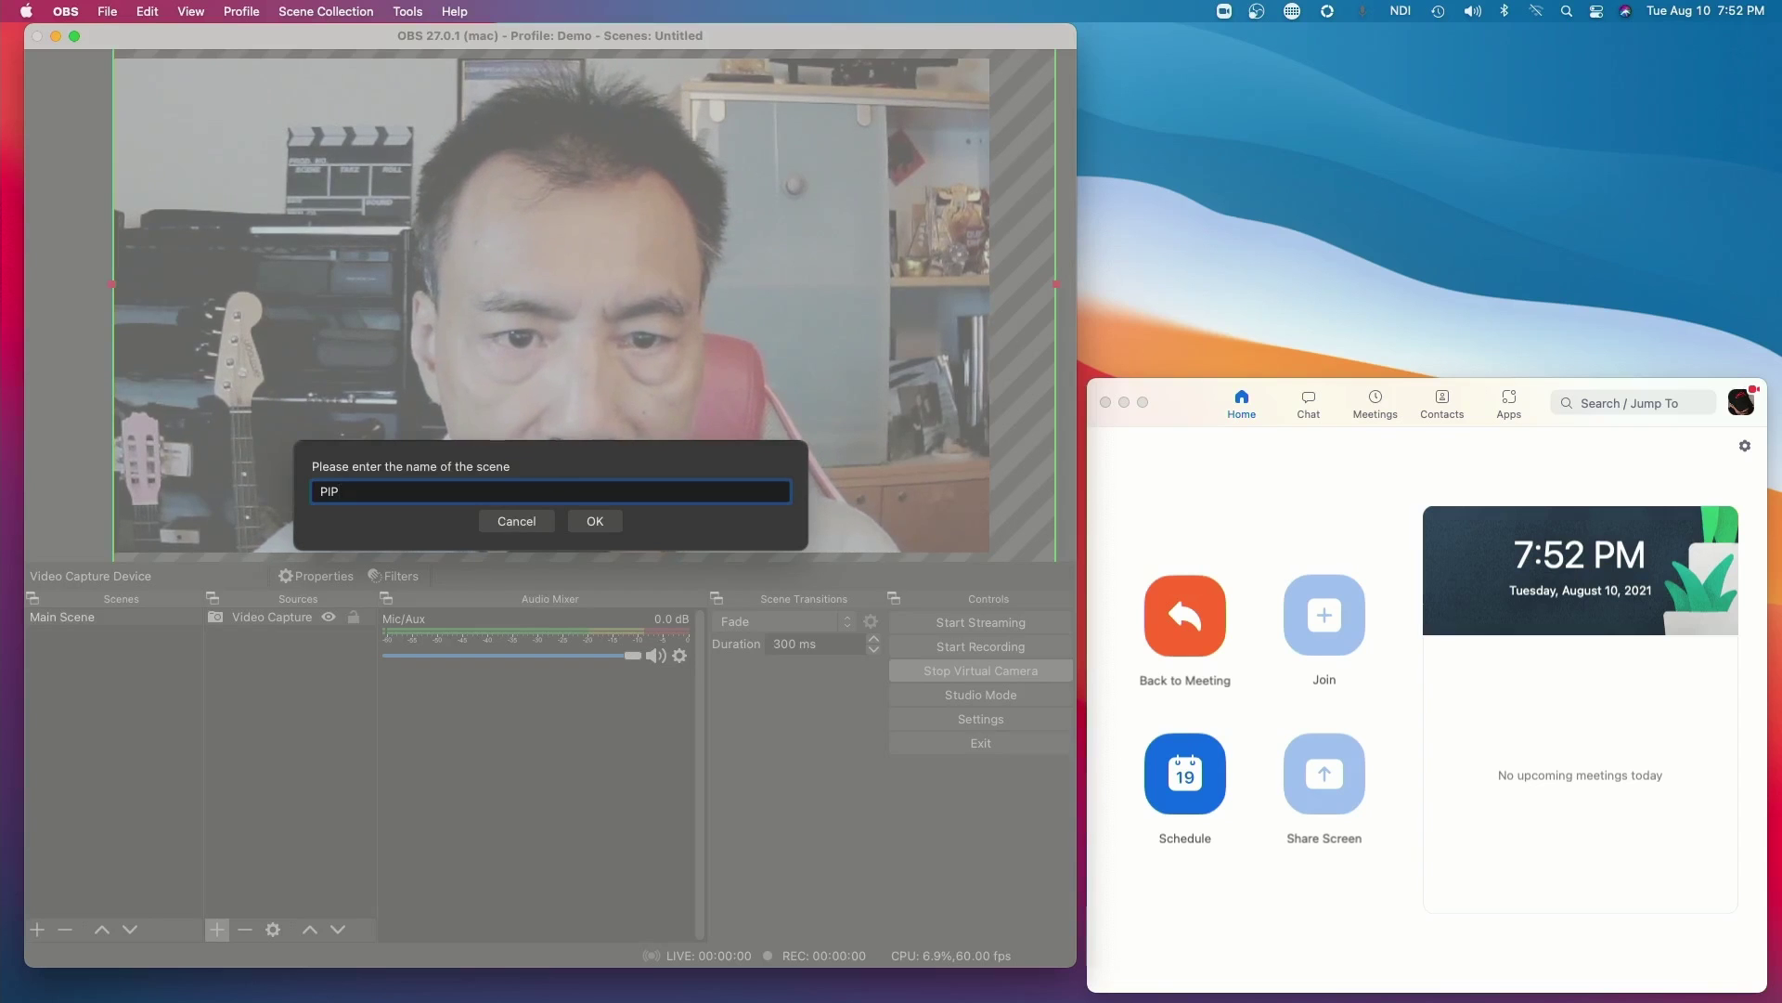
{"action": "key", "text": "Return"}
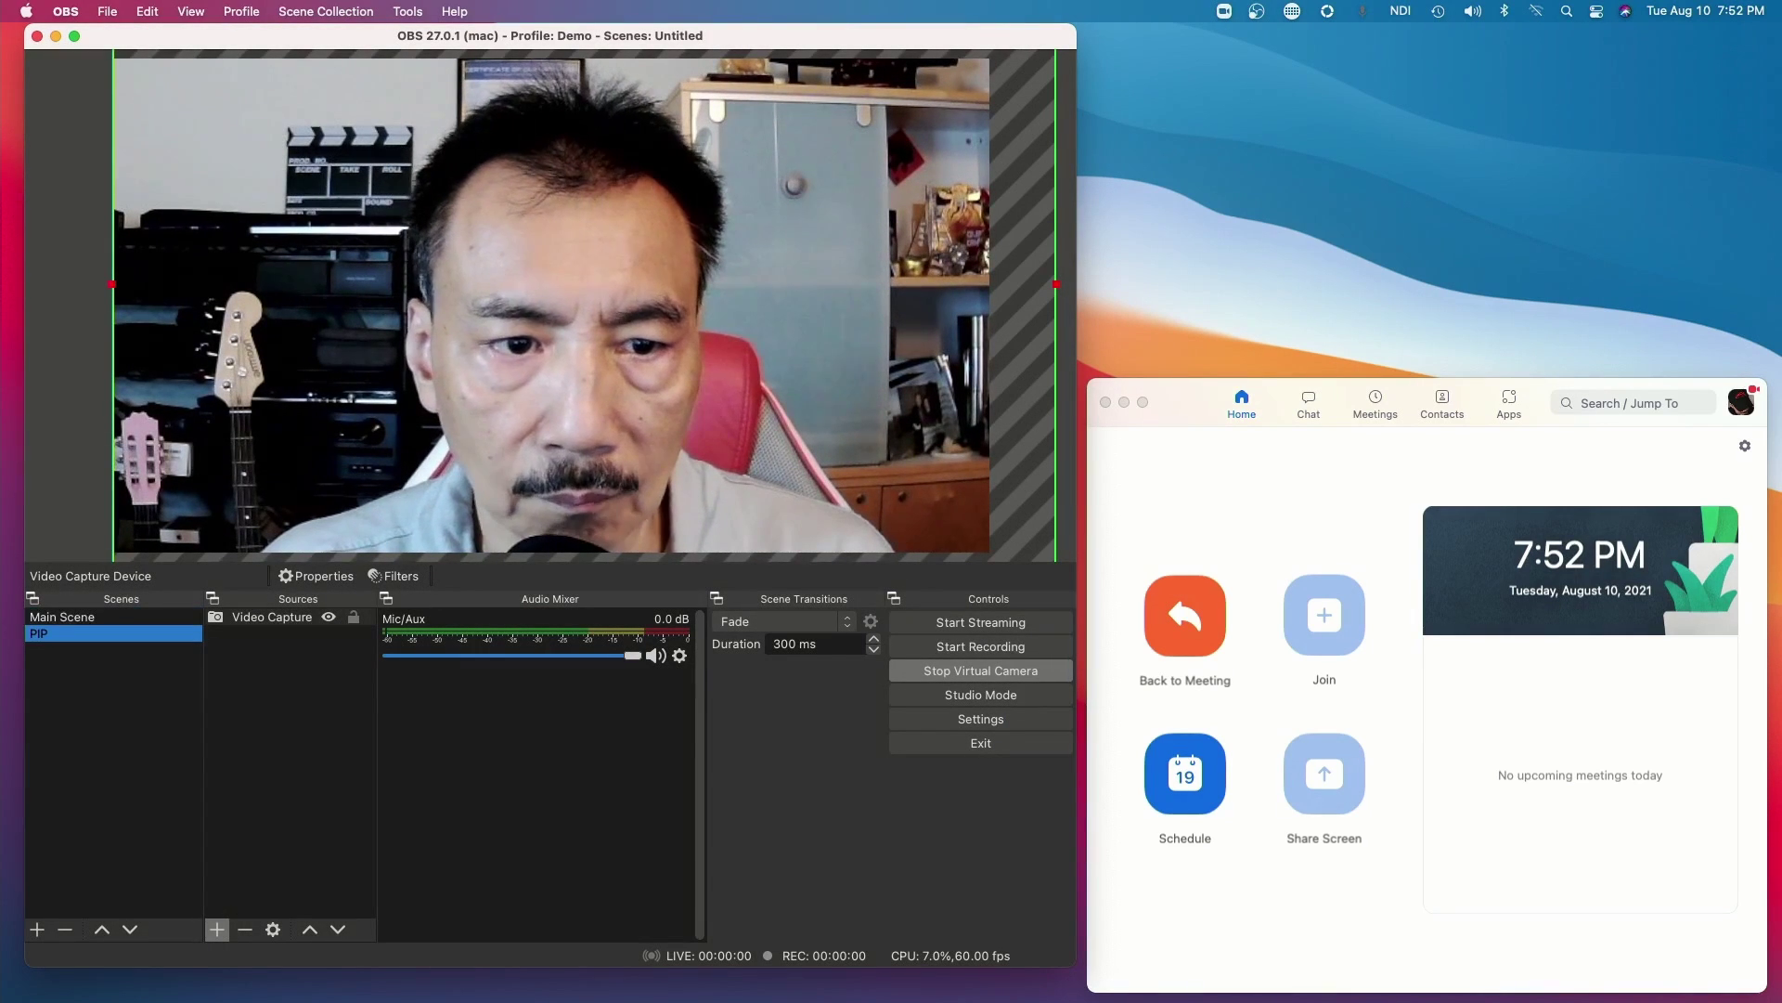
Shrink the PIP scene's Video Capture source to a small box in the top-left corner
{"action": "left_click", "coordinate": [272, 617]}
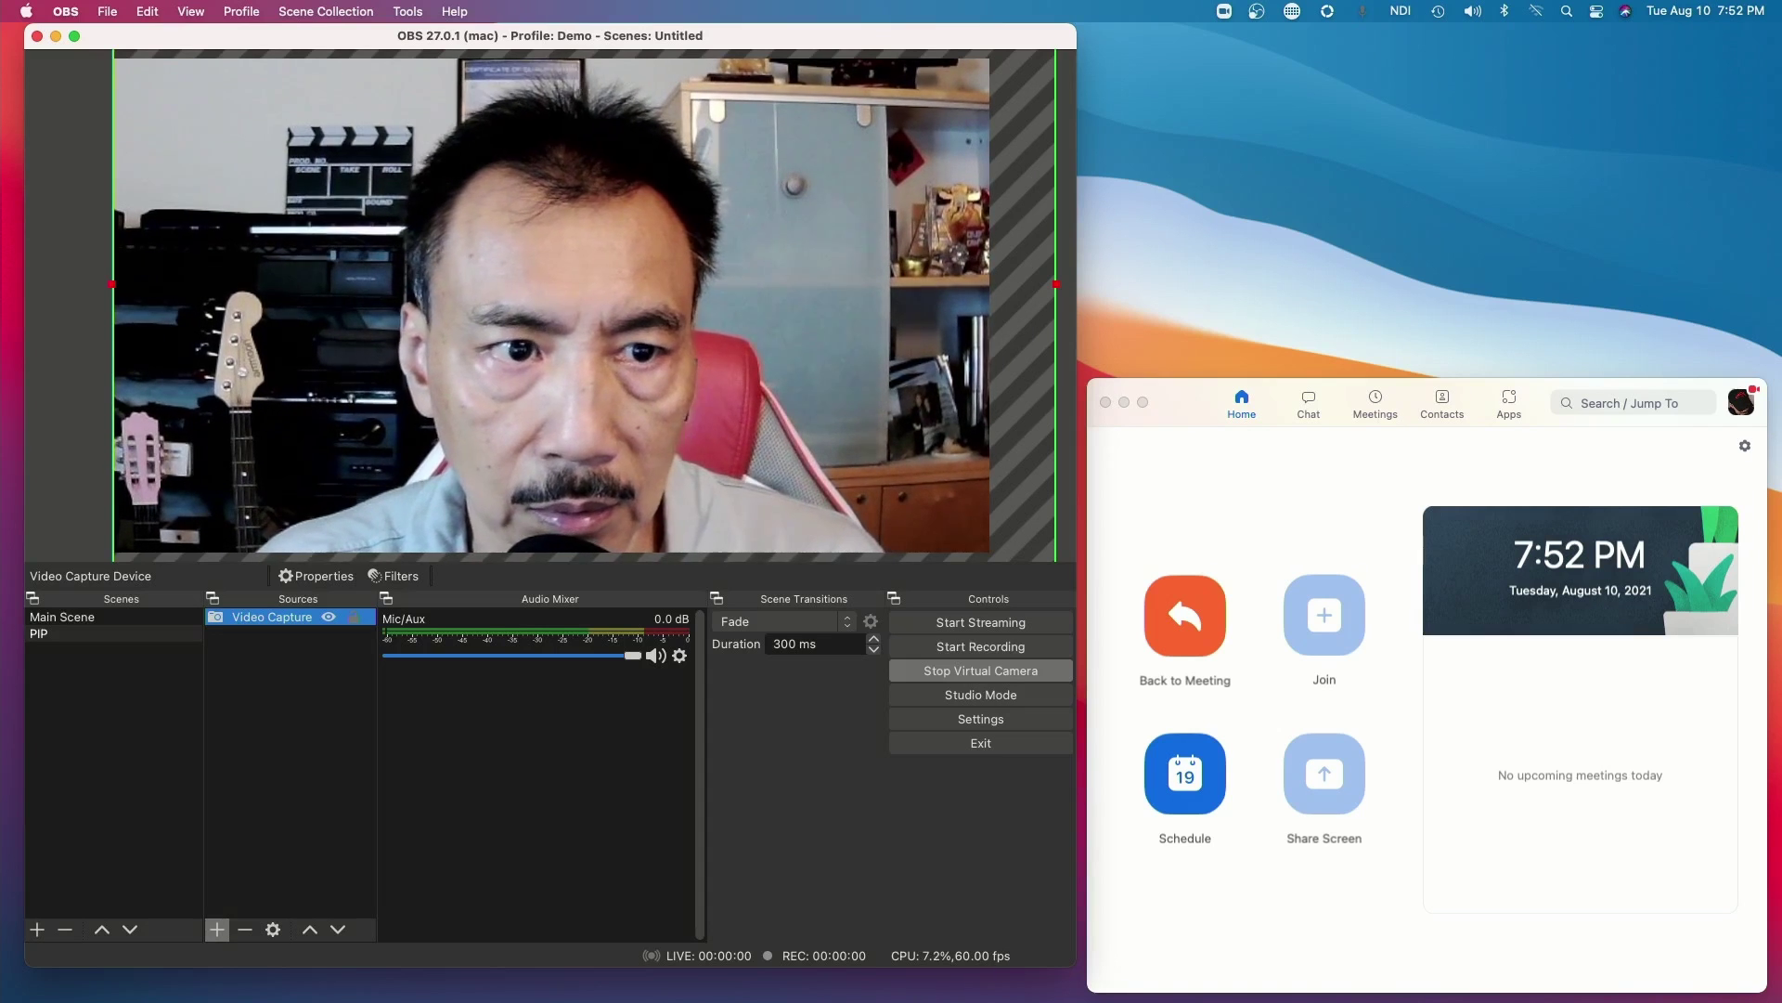
{"action": "key", "text": "F1"}
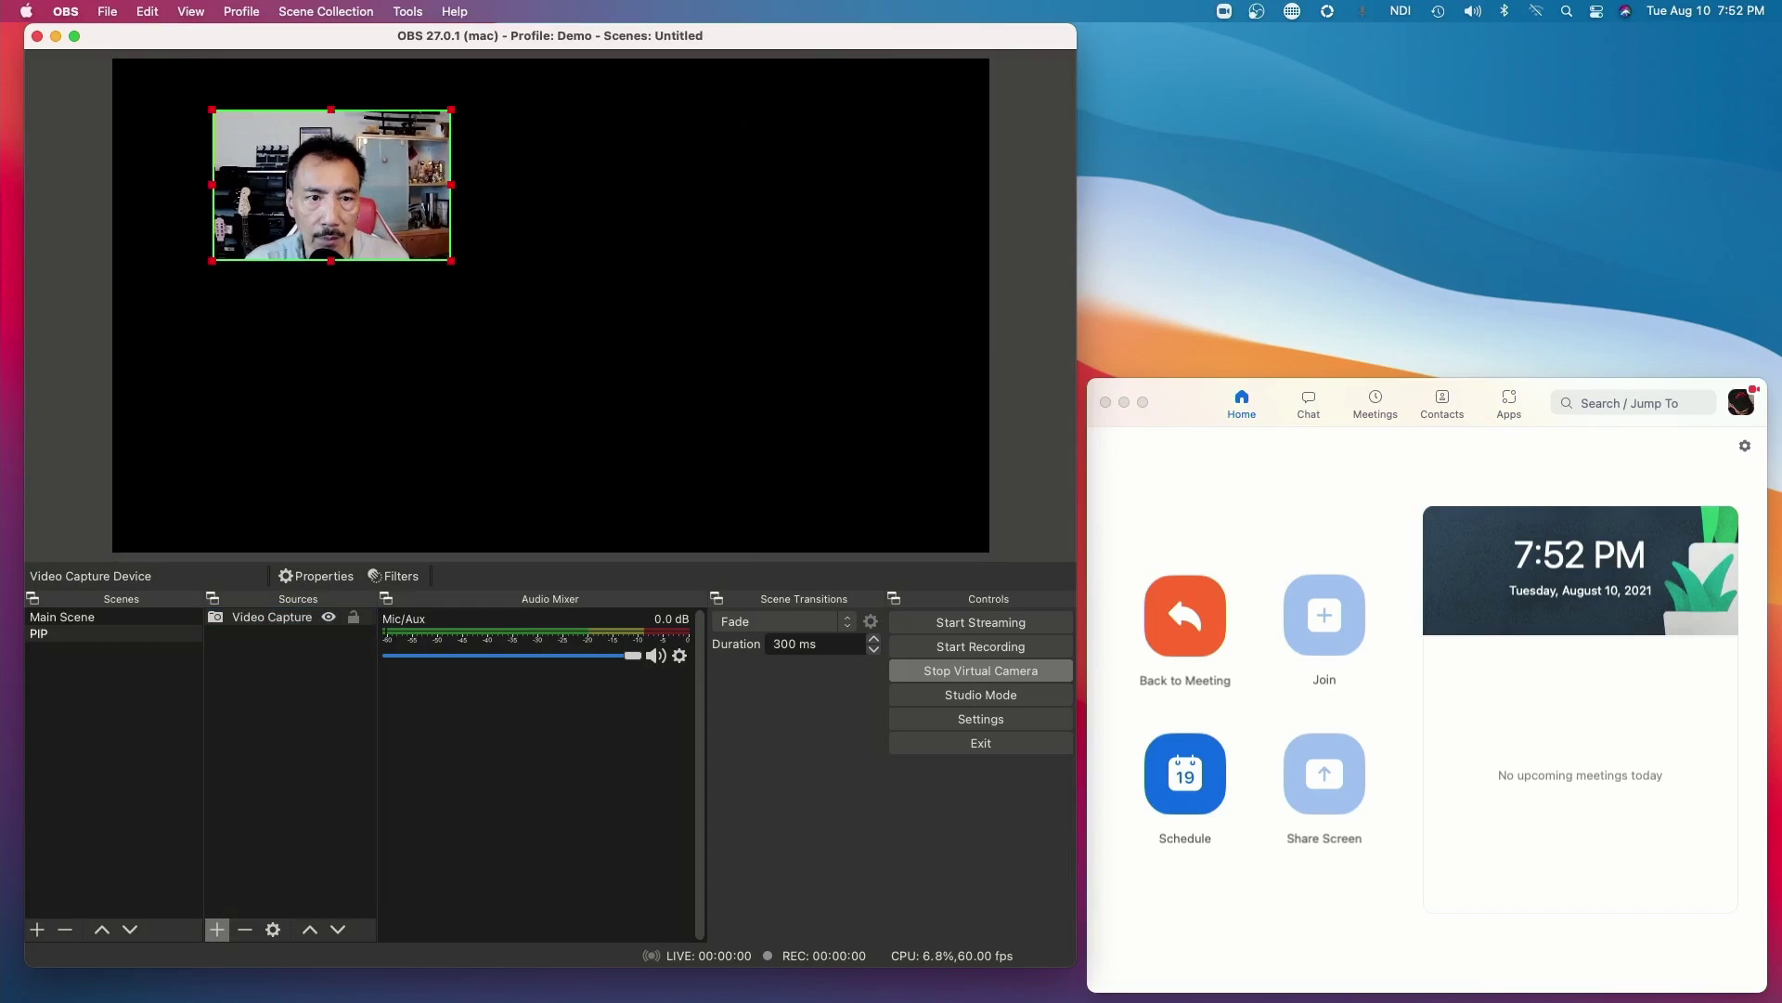
{"action": "key", "text": "F2"}
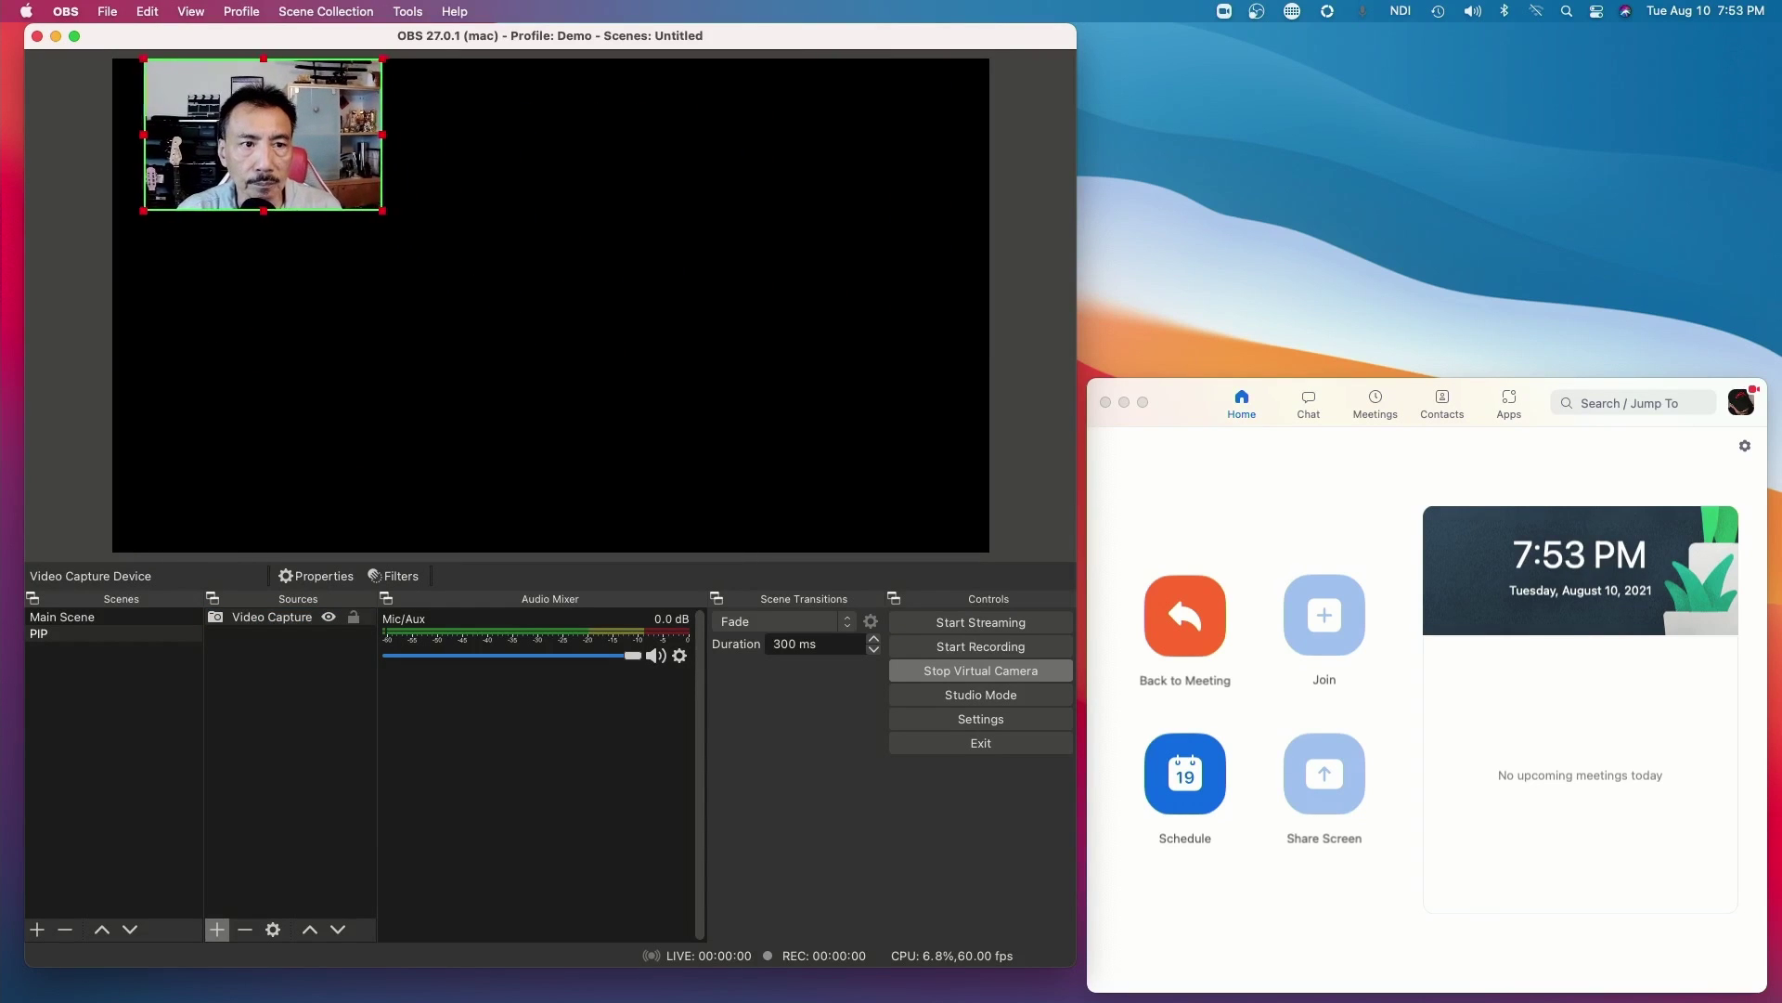
{"action": "key", "text": "F3"}
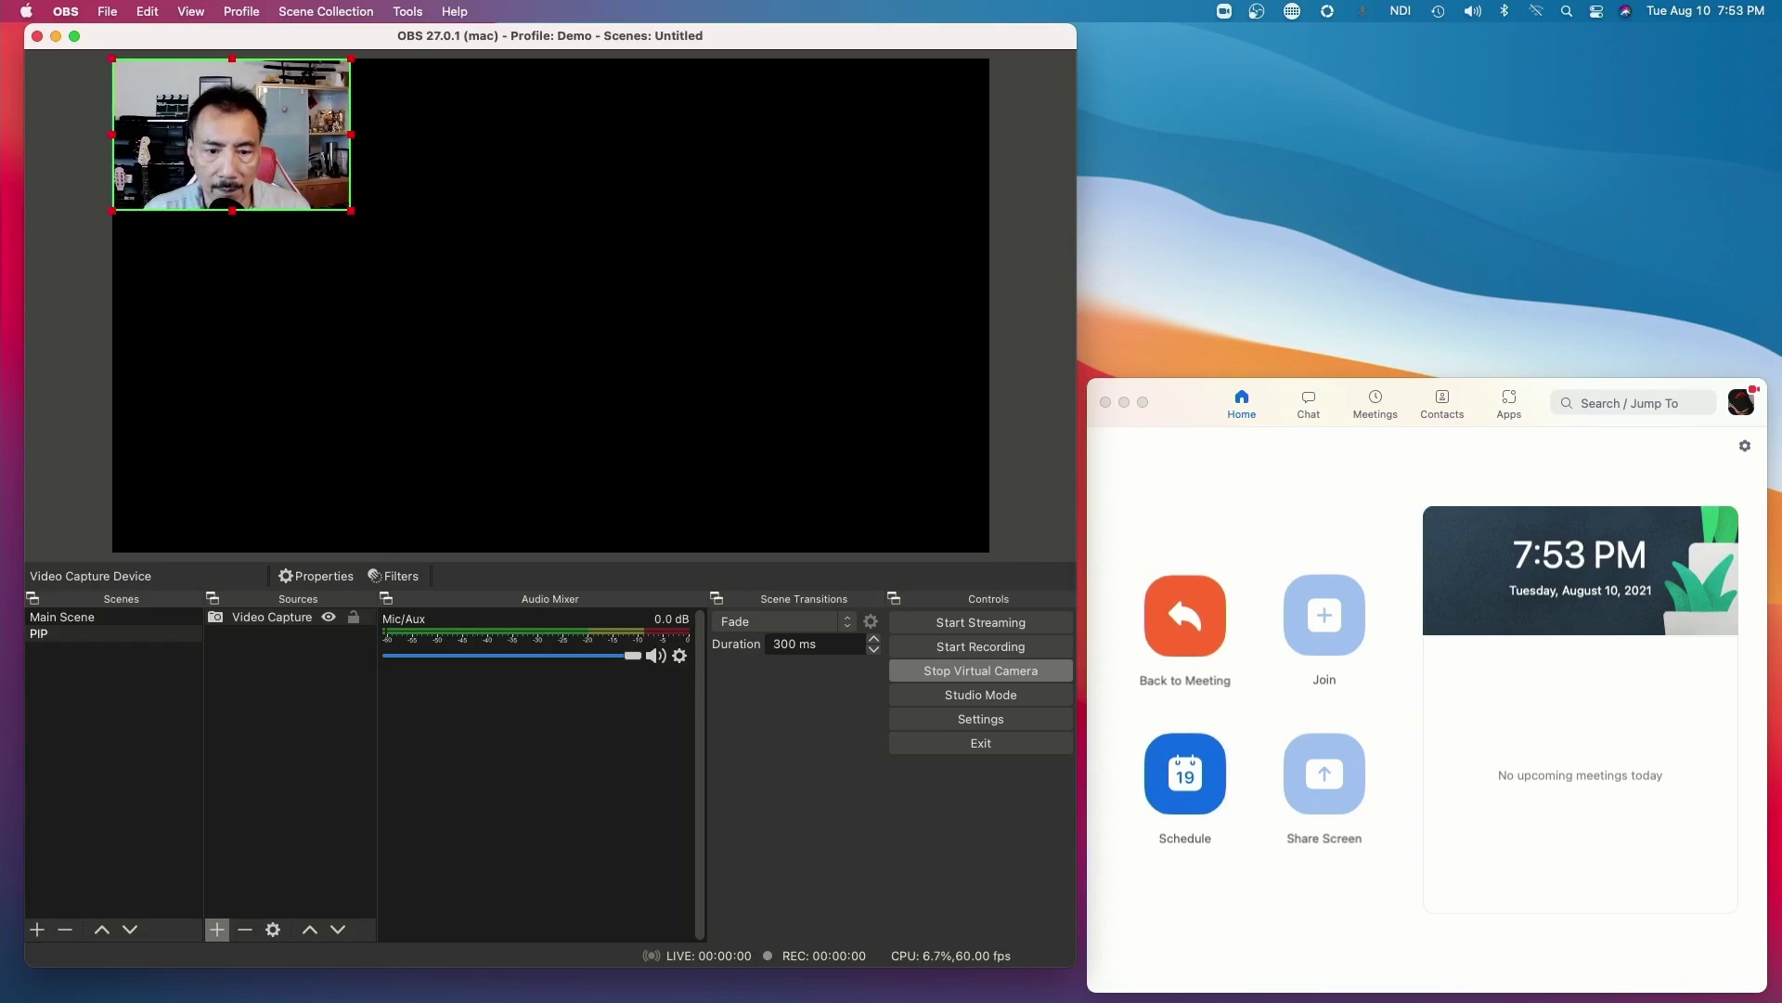
Switch to the browser and open YouTube
{"action": "left_click", "coordinate": [1425, 952]}
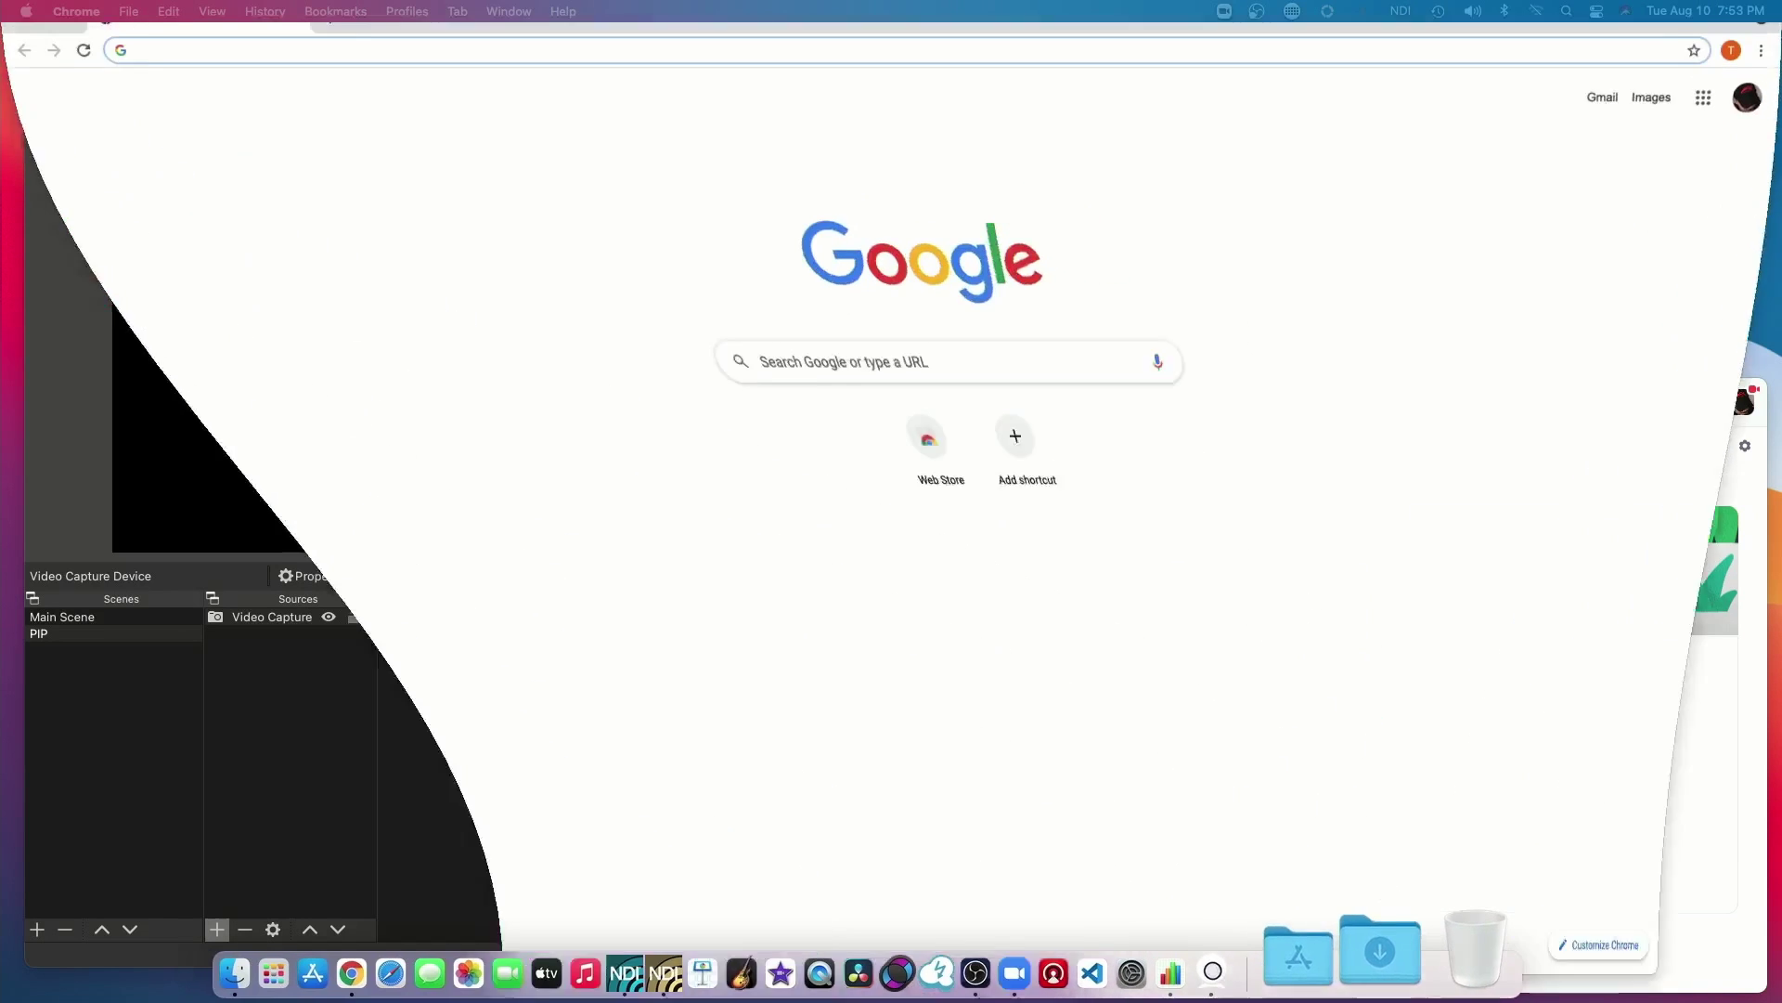
{"action": "type", "text": "you"}
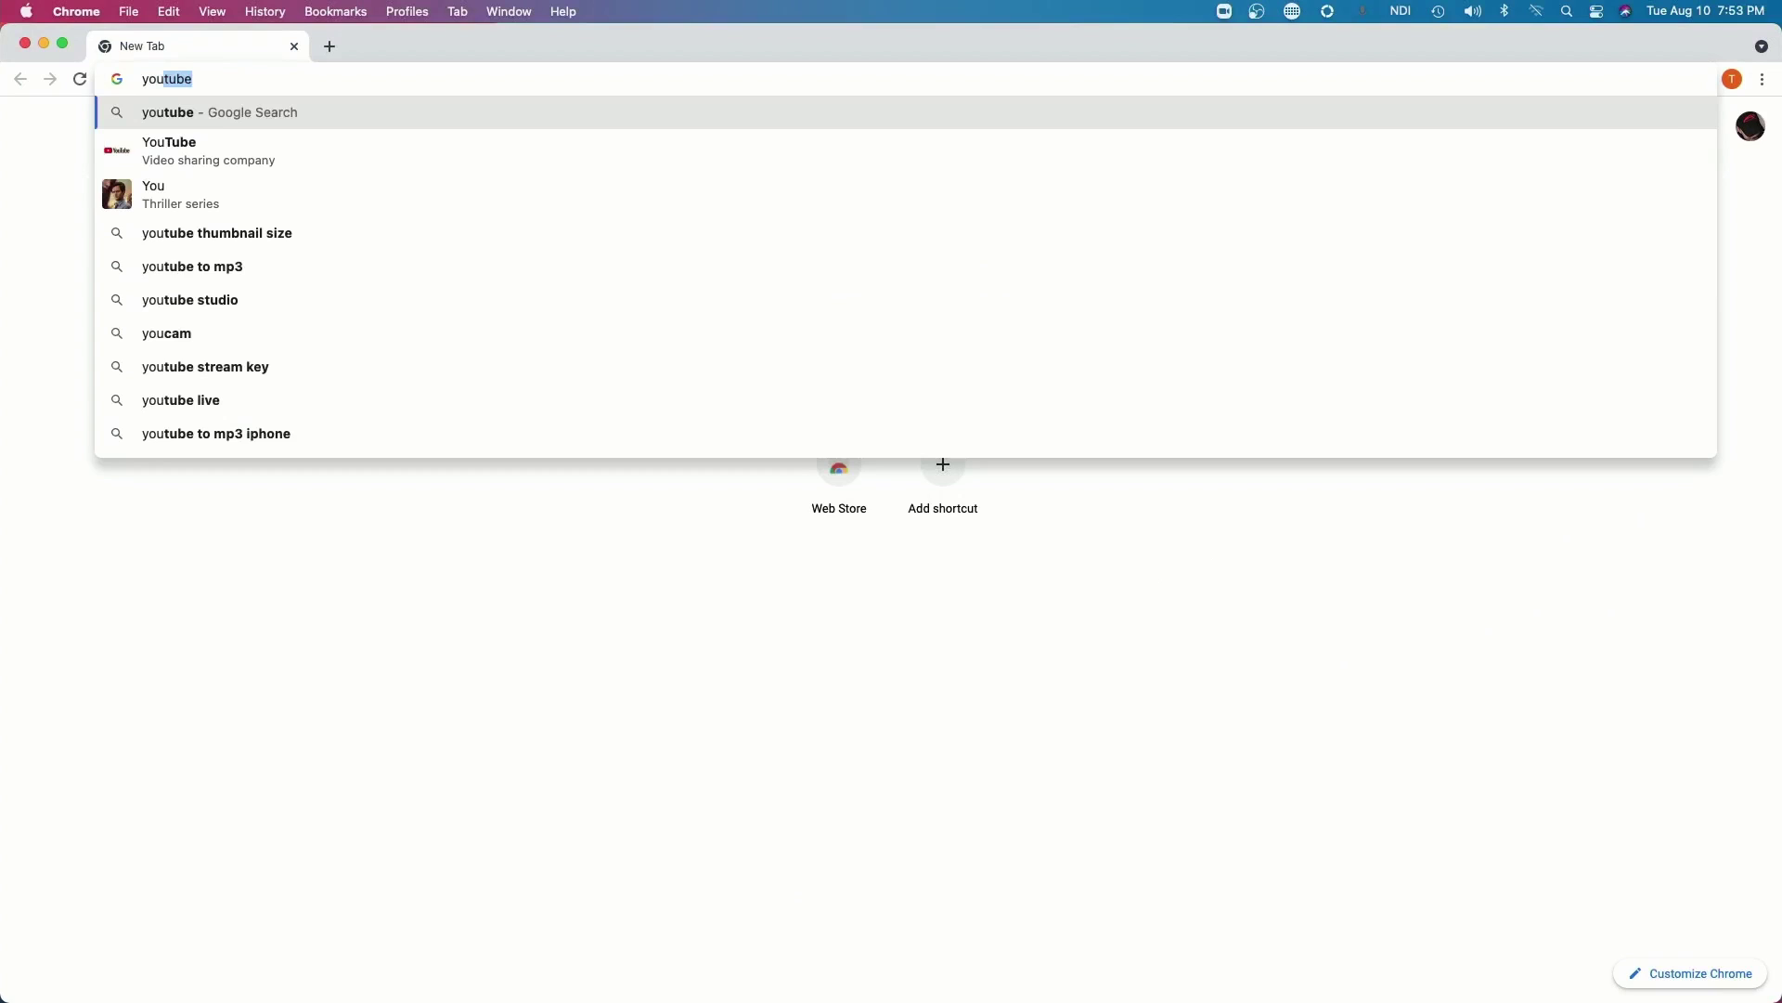
{"action": "key", "text": "Return"}
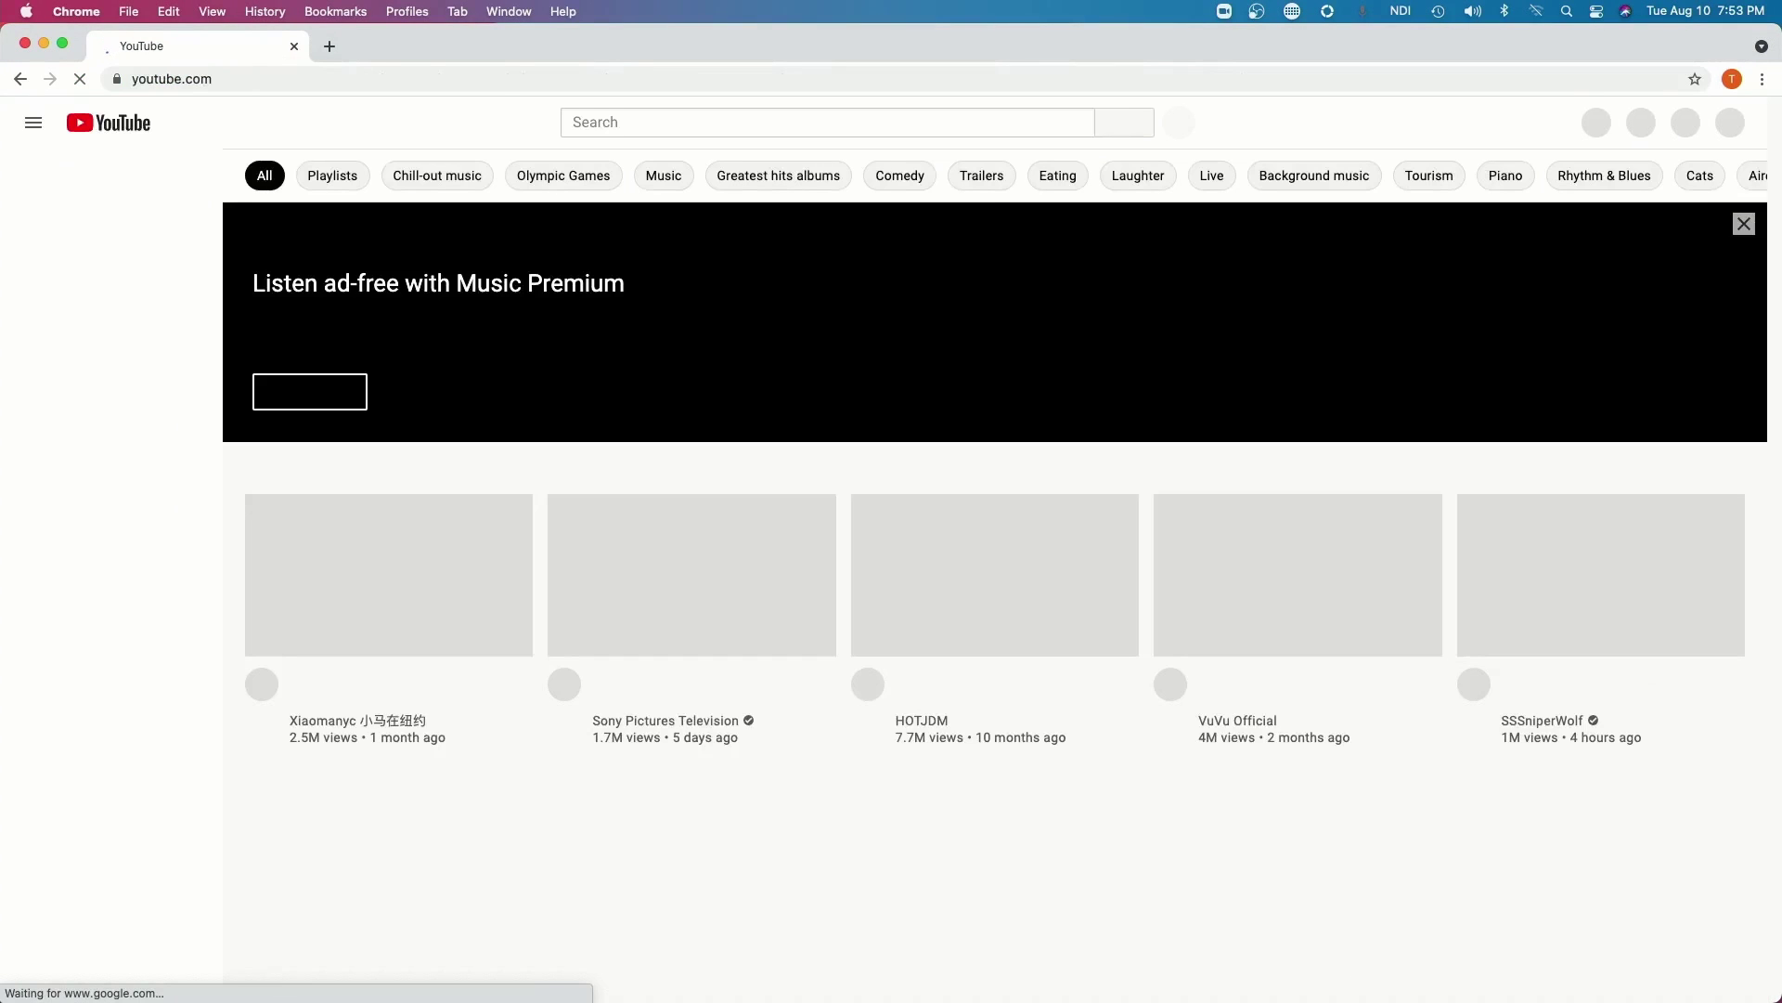
Search 'karafun', open the KaraFun Sometimes When We Touch video, and switch the player to theater mode
{"action": "type", "text": "ka"}
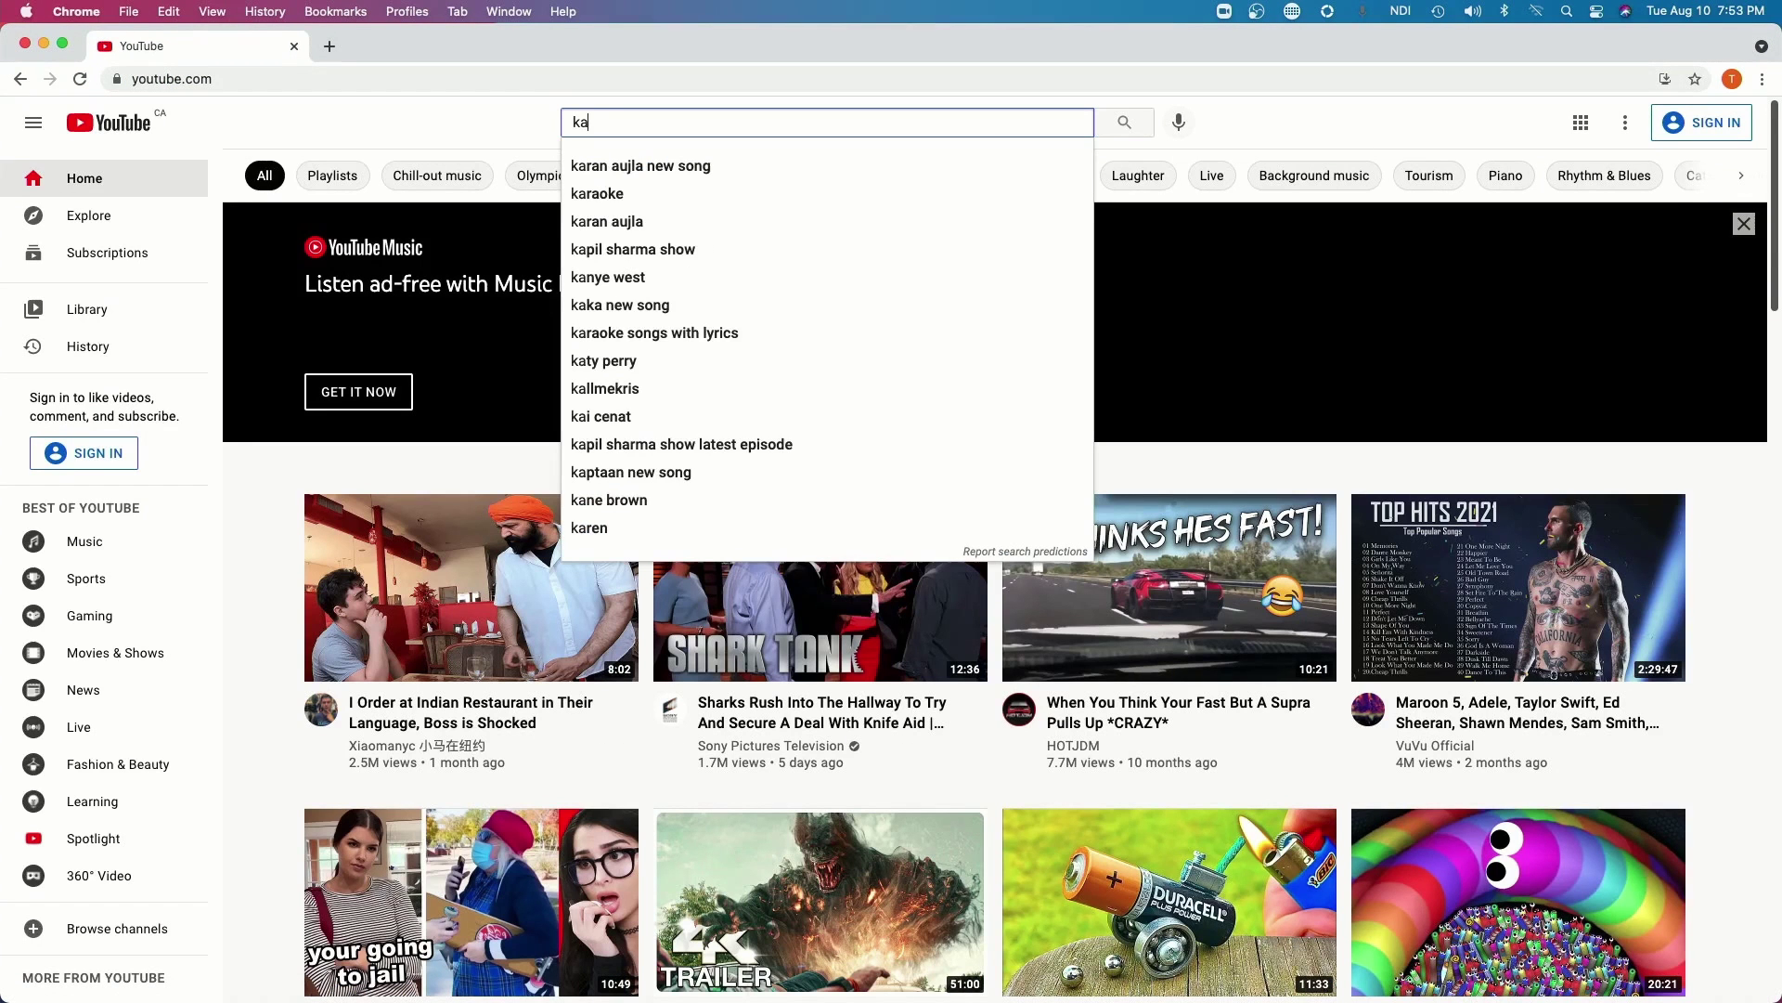
{"action": "type", "text": "rafun"}
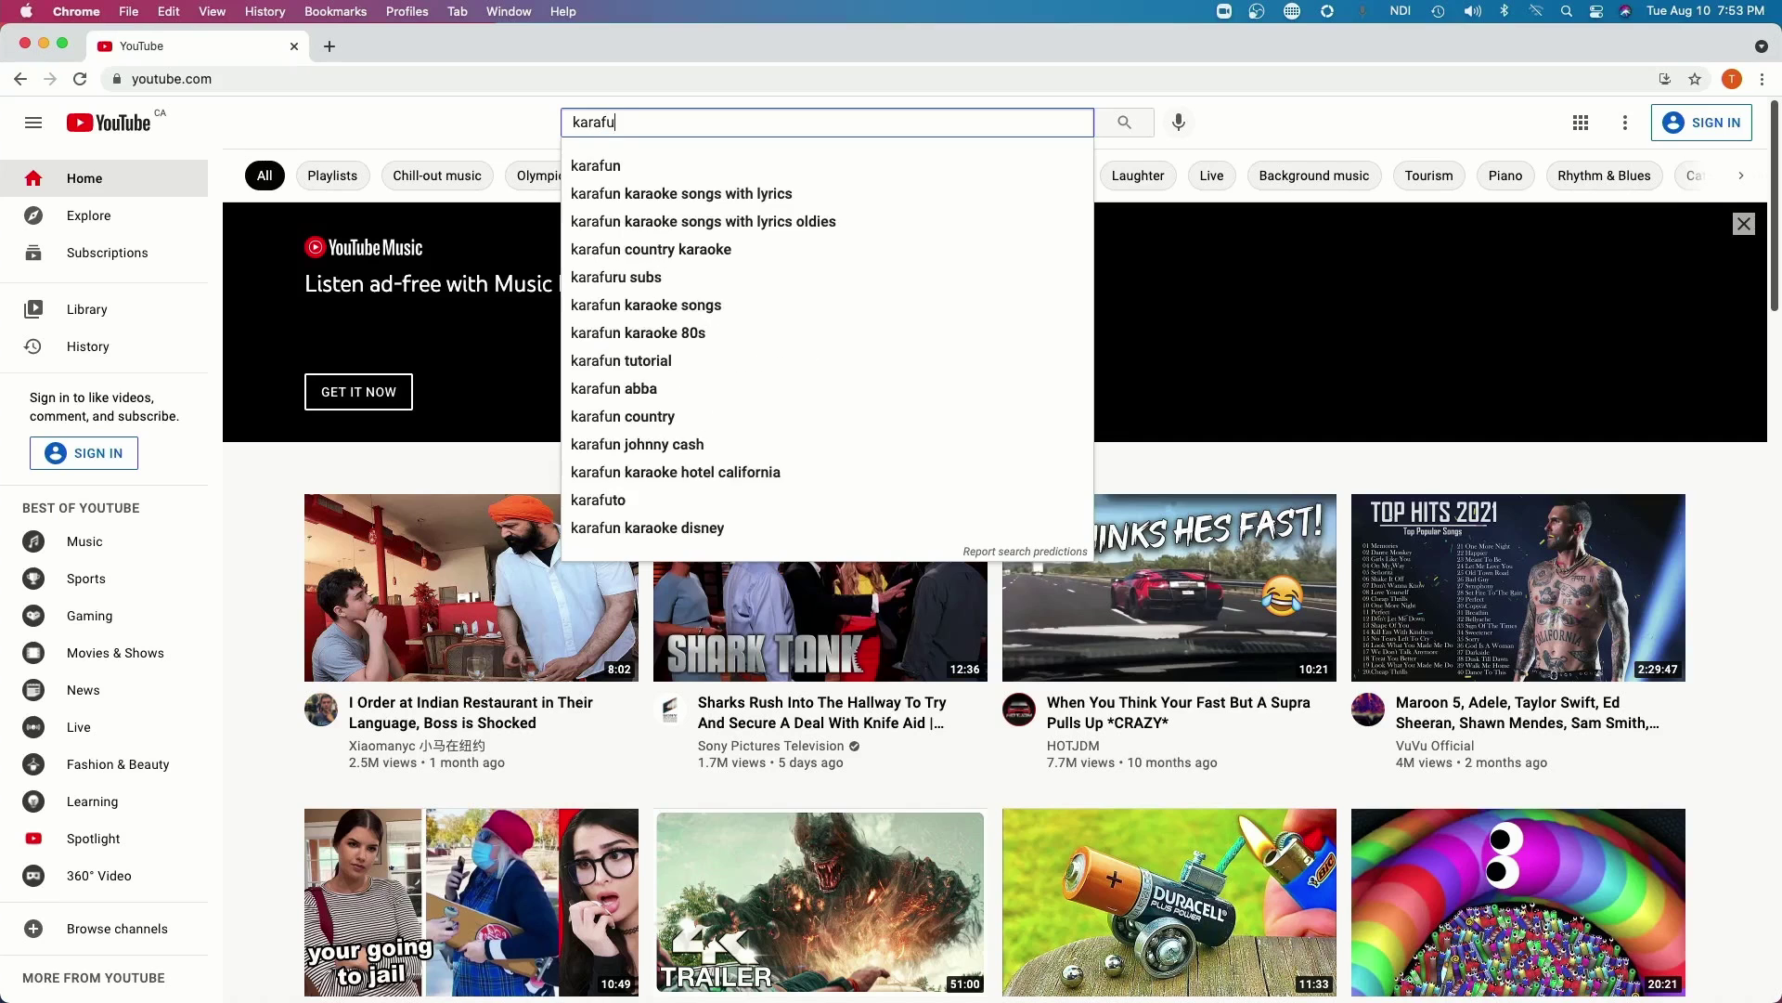
{"action": "key", "text": "Return"}
{"action": "left_click", "coordinate": [677, 270]}
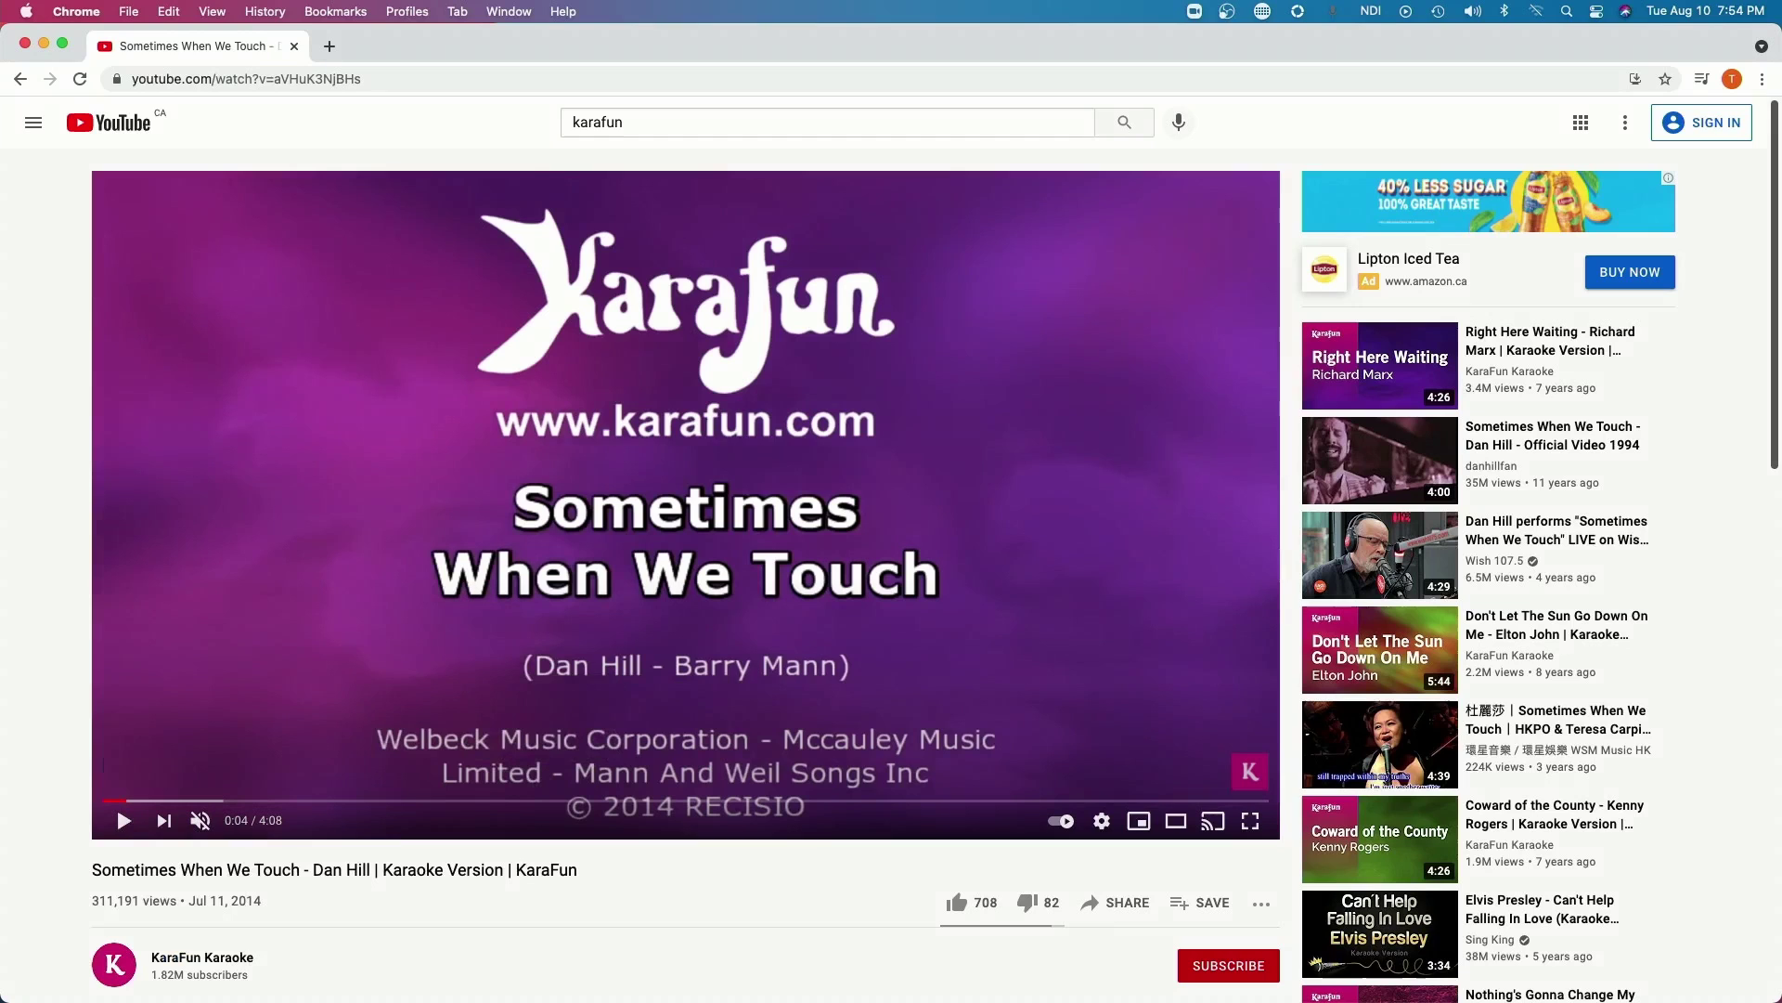
{"action": "left_click", "coordinate": [1177, 823]}
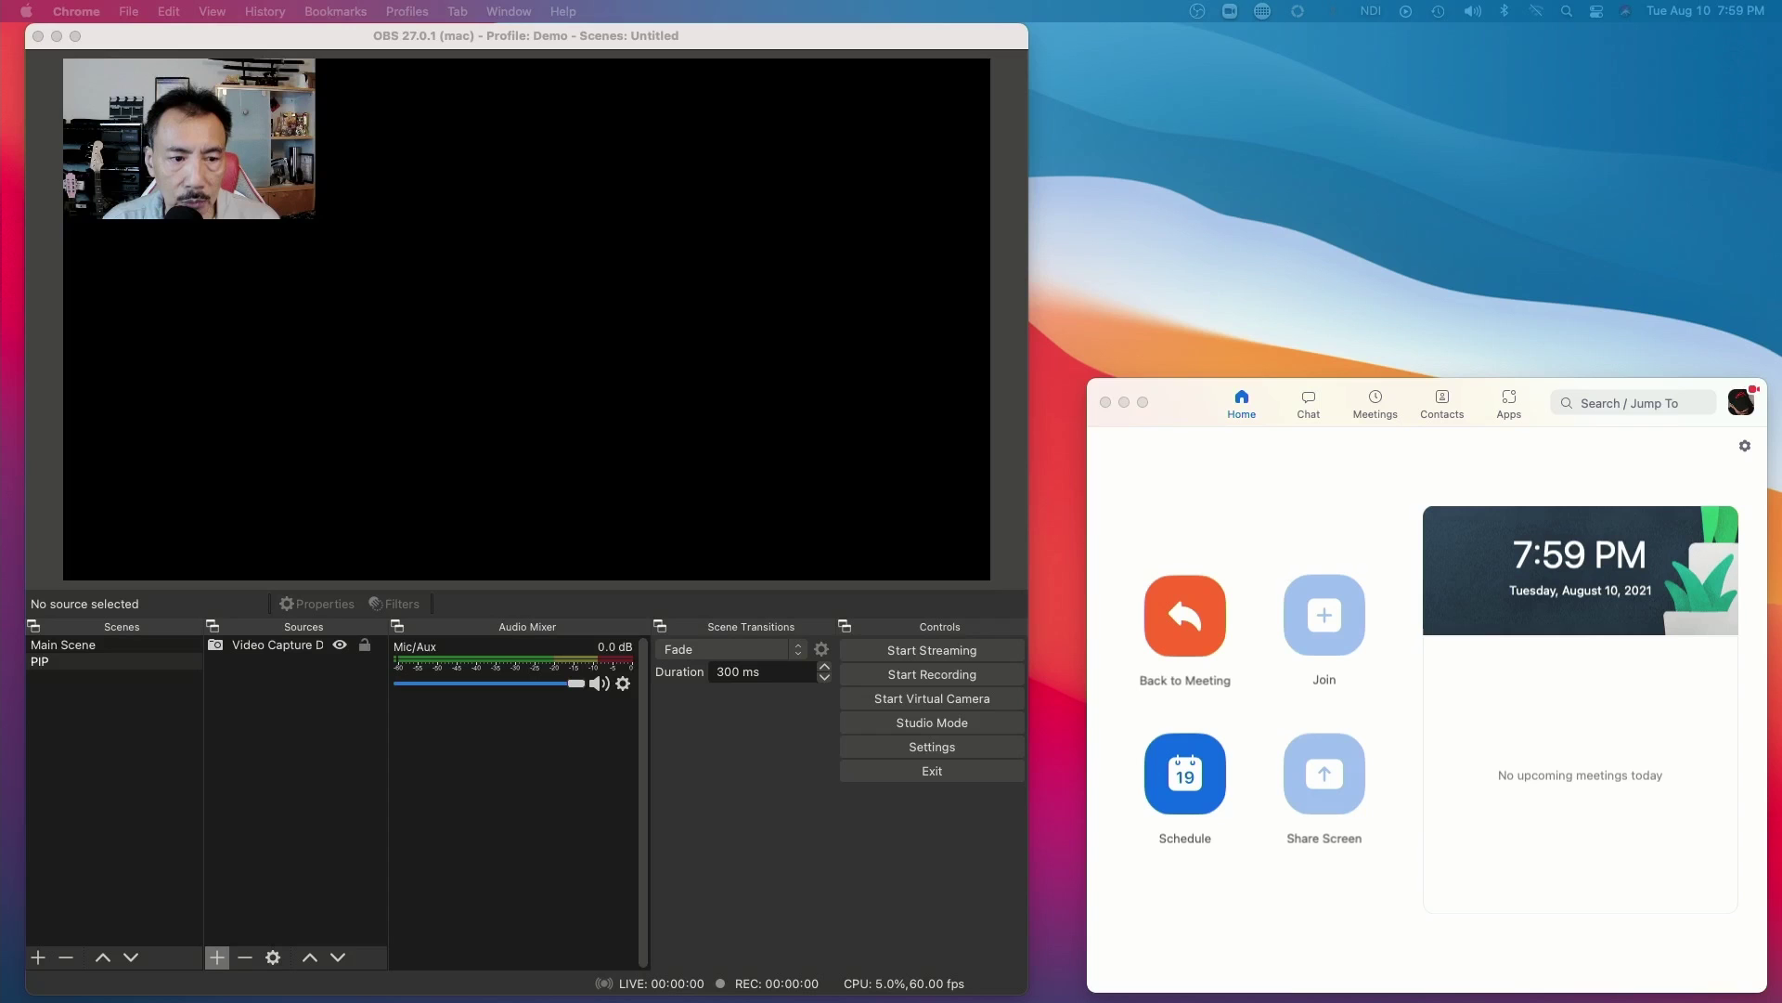
In the PIP scene, add a Display Capture source named 'Display Karaoke'
{"action": "left_click", "coordinate": [55, 661]}
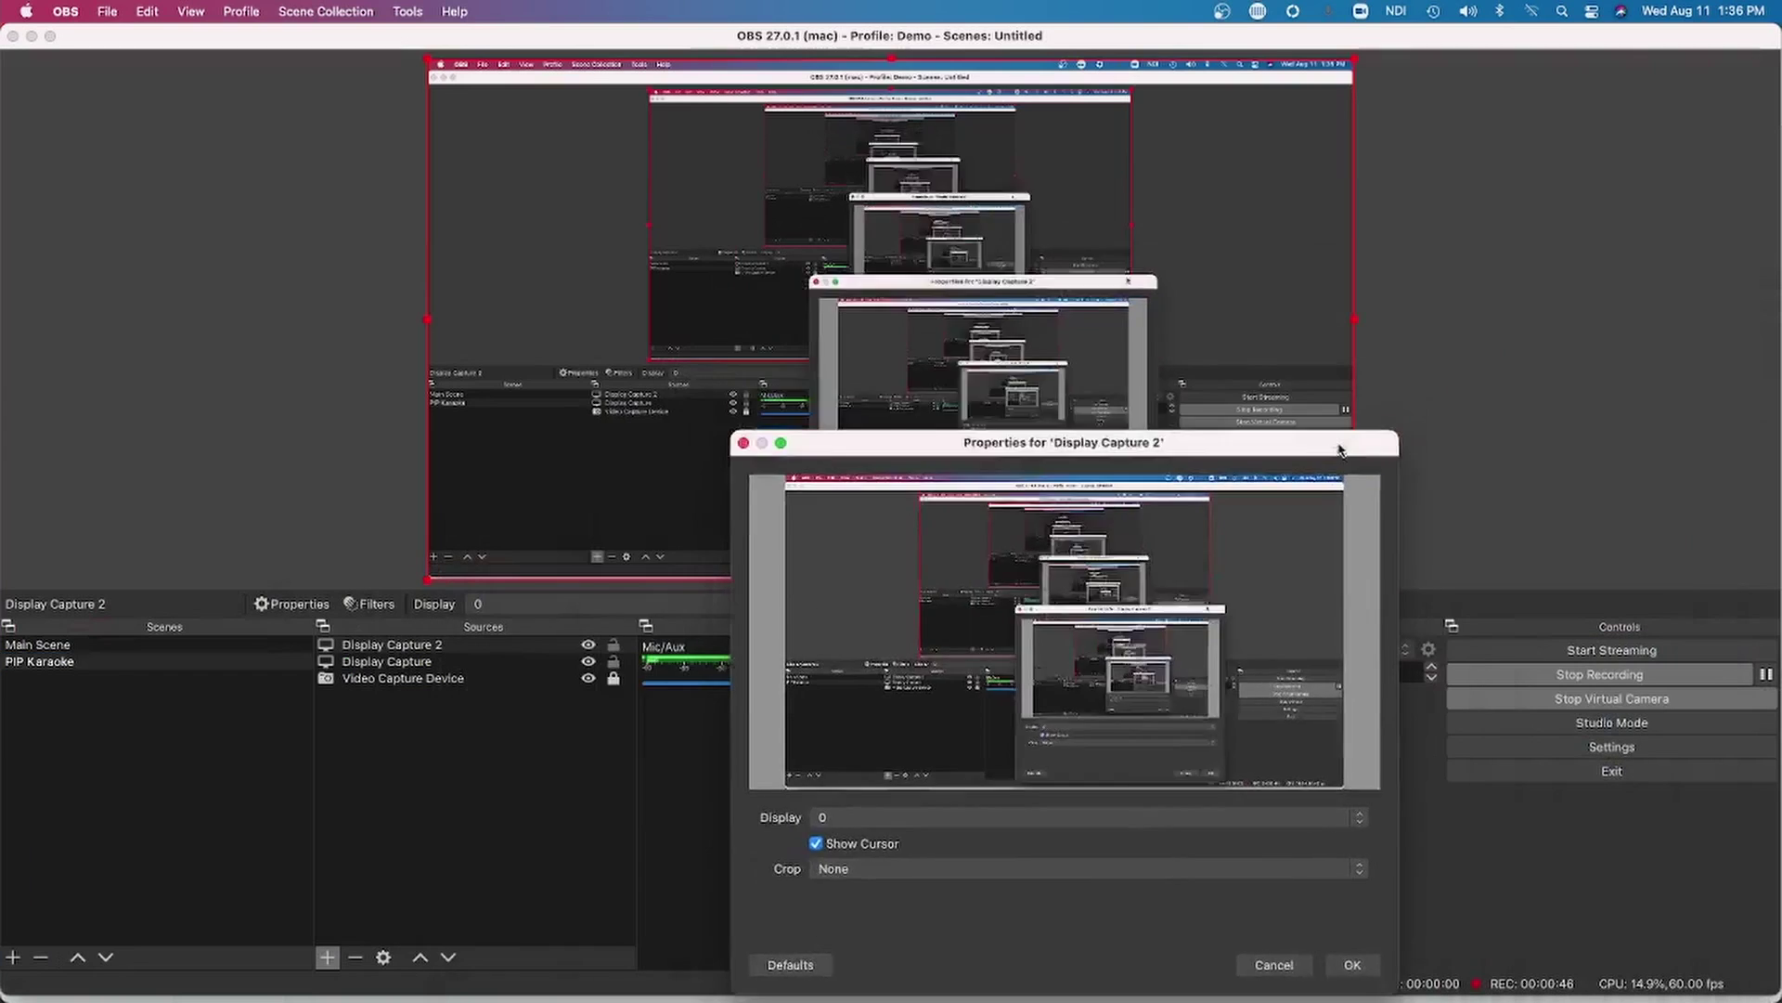
{"action": "left_click_drag", "start_coordinate": [1330, 448], "coordinate": [1690, 269]}
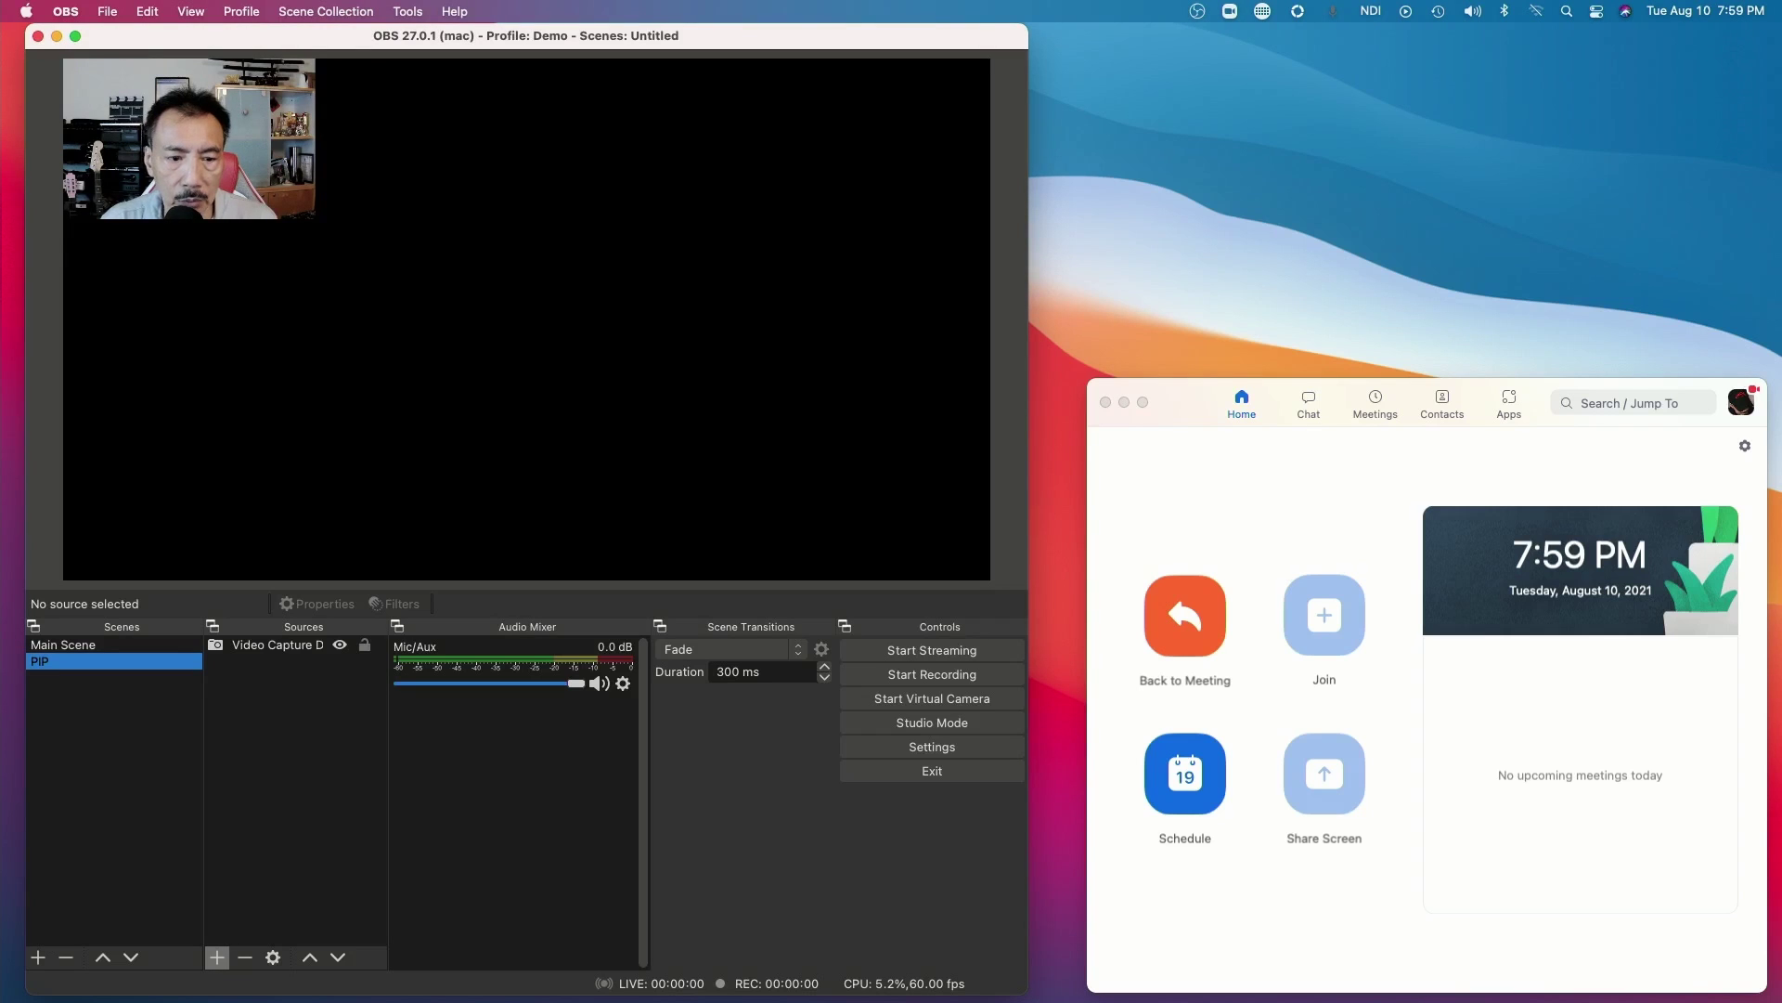
{"action": "left_click", "coordinate": [216, 957]}
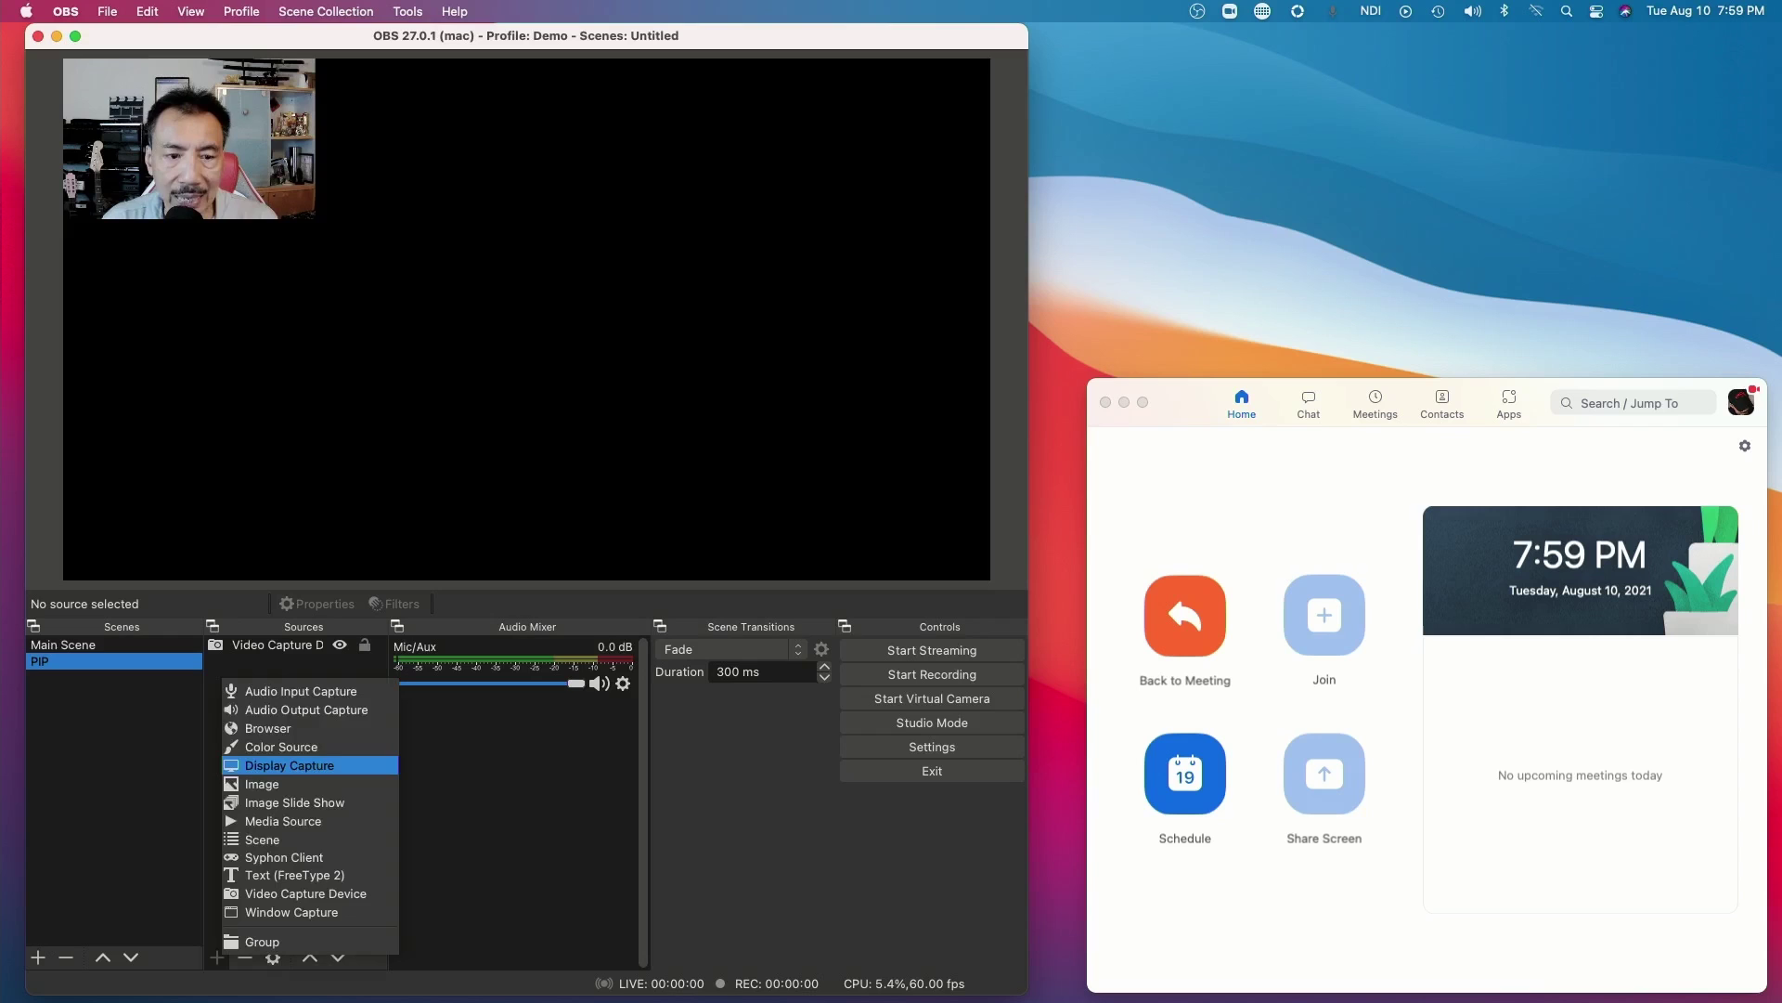
{"action": "key", "text": "Return"}
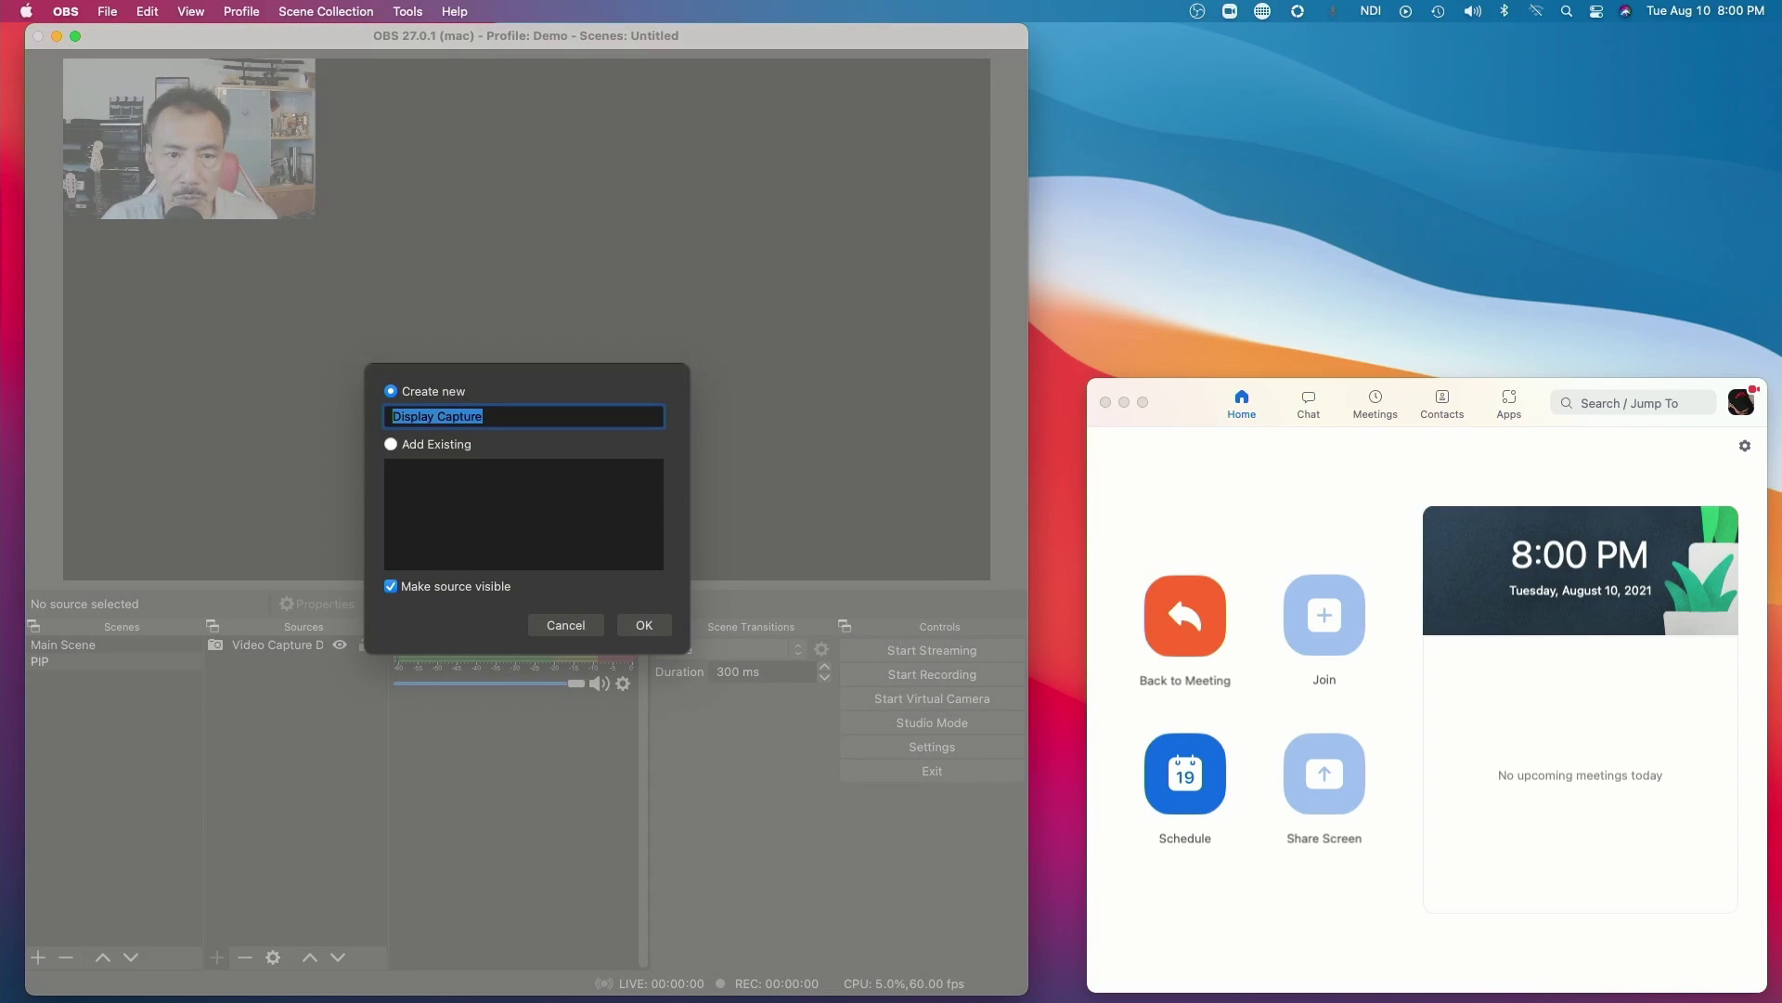
{"action": "type", "text": "Dis"}
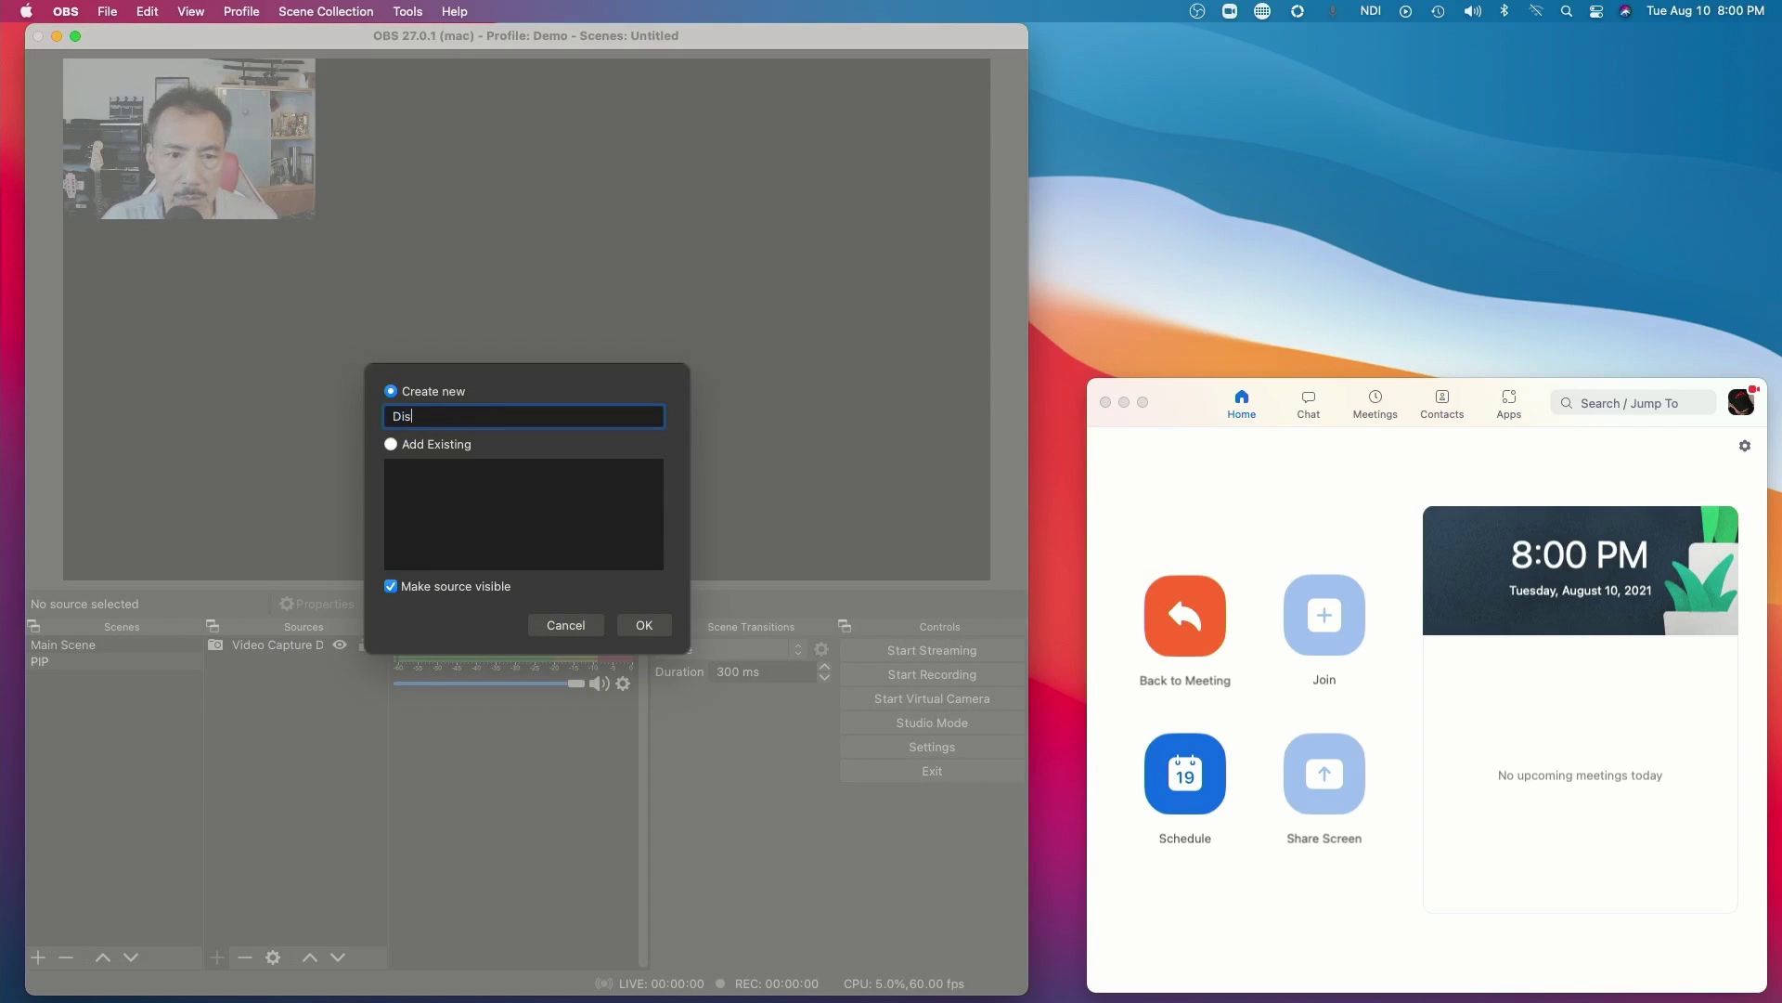
{"action": "type", "text": "play Ka"}
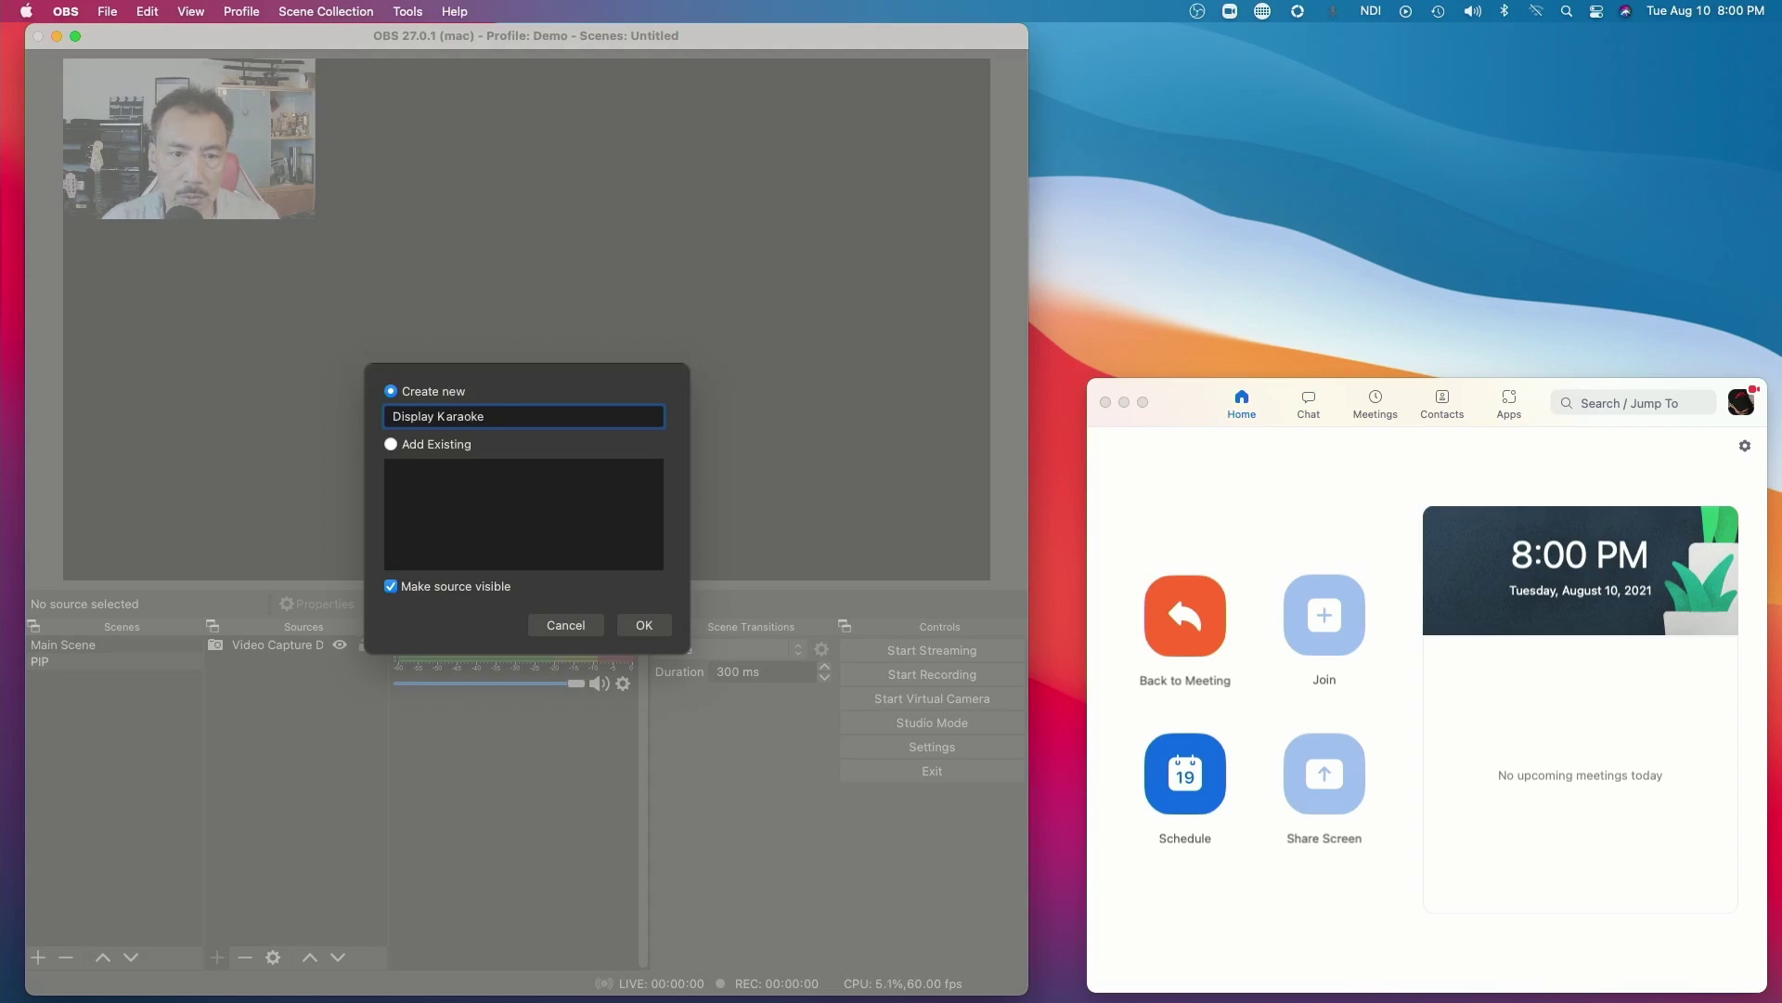
{"action": "type", "text": "raoke"}
{"action": "left_click", "coordinate": [644, 625]}
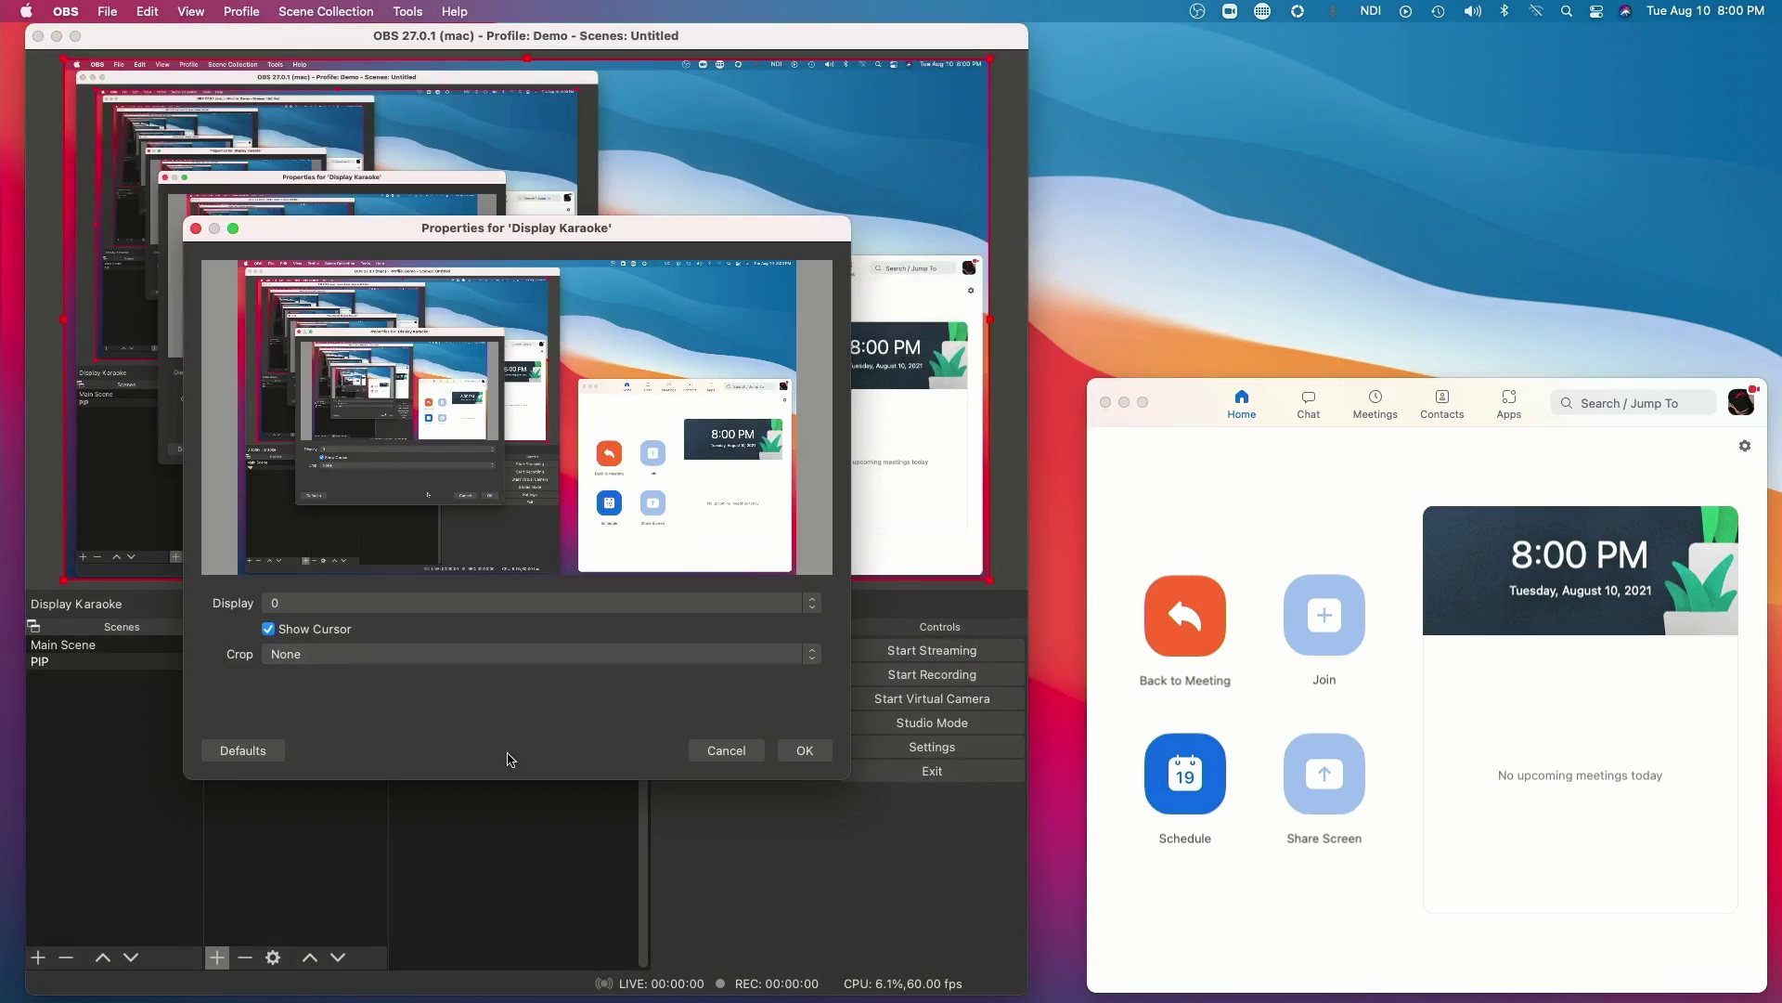
Set the Display Karaoke source to capture display 1, which shows the KaraFun video
{"action": "left_click", "coordinate": [432, 603]}
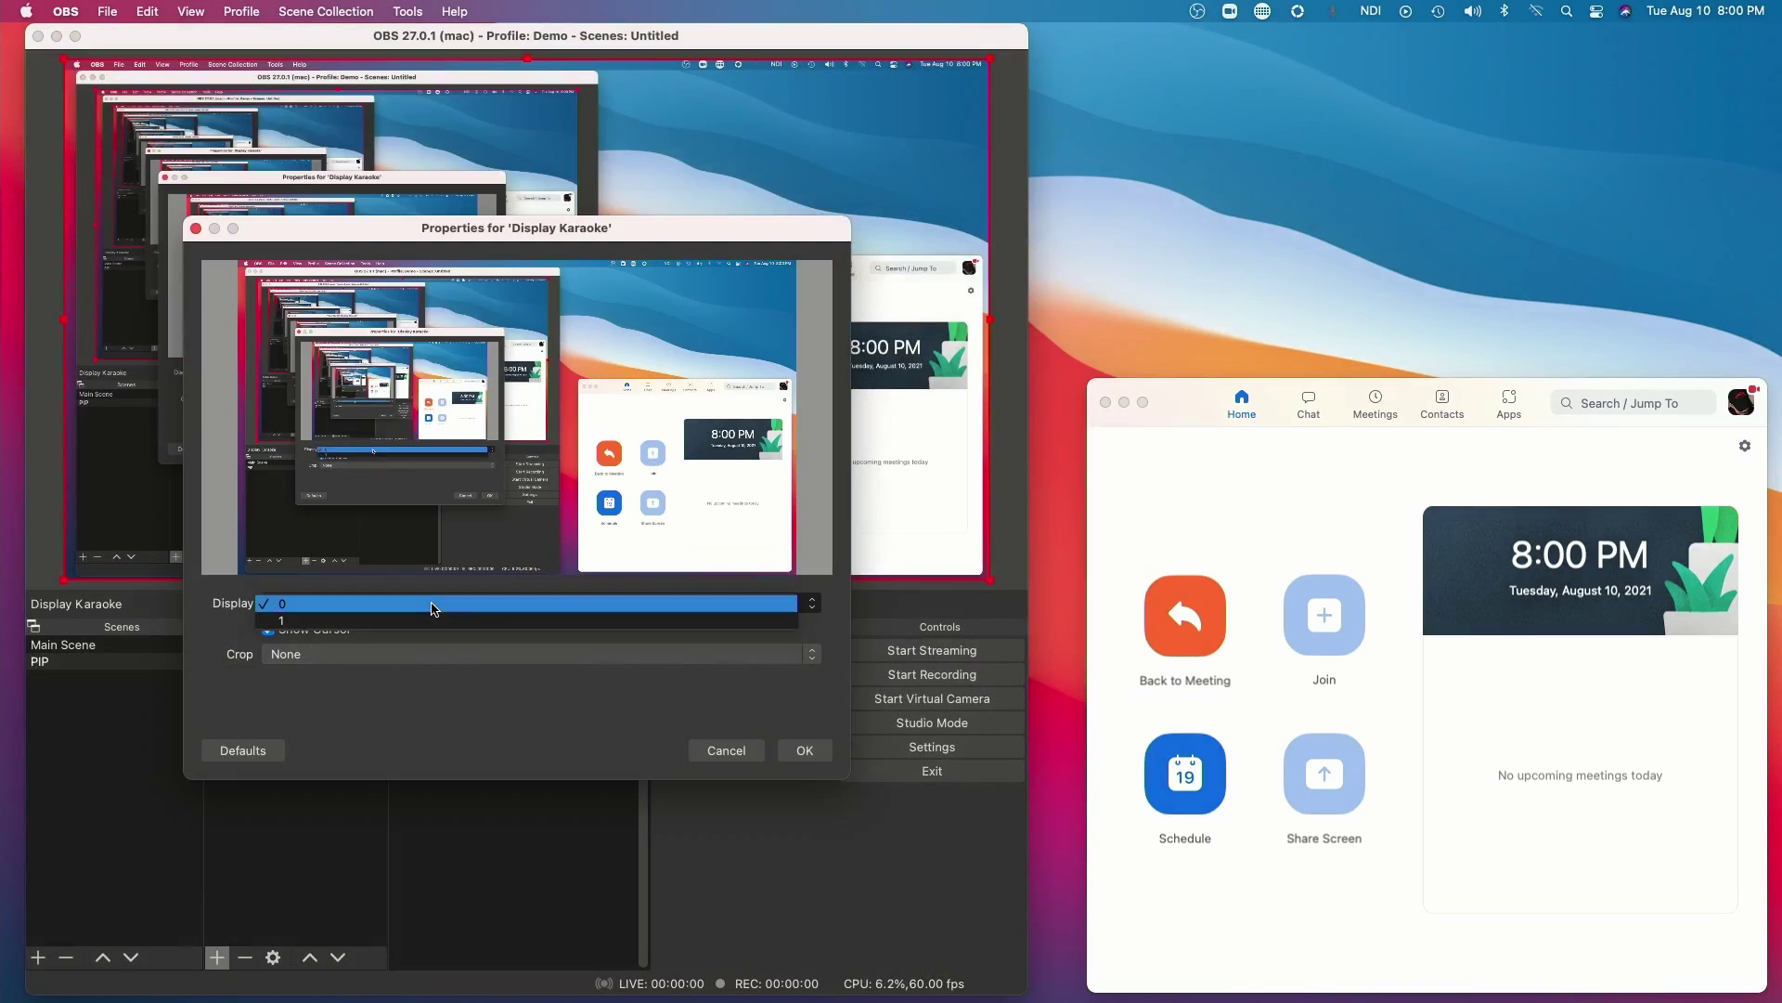
{"action": "left_click", "coordinate": [427, 620]}
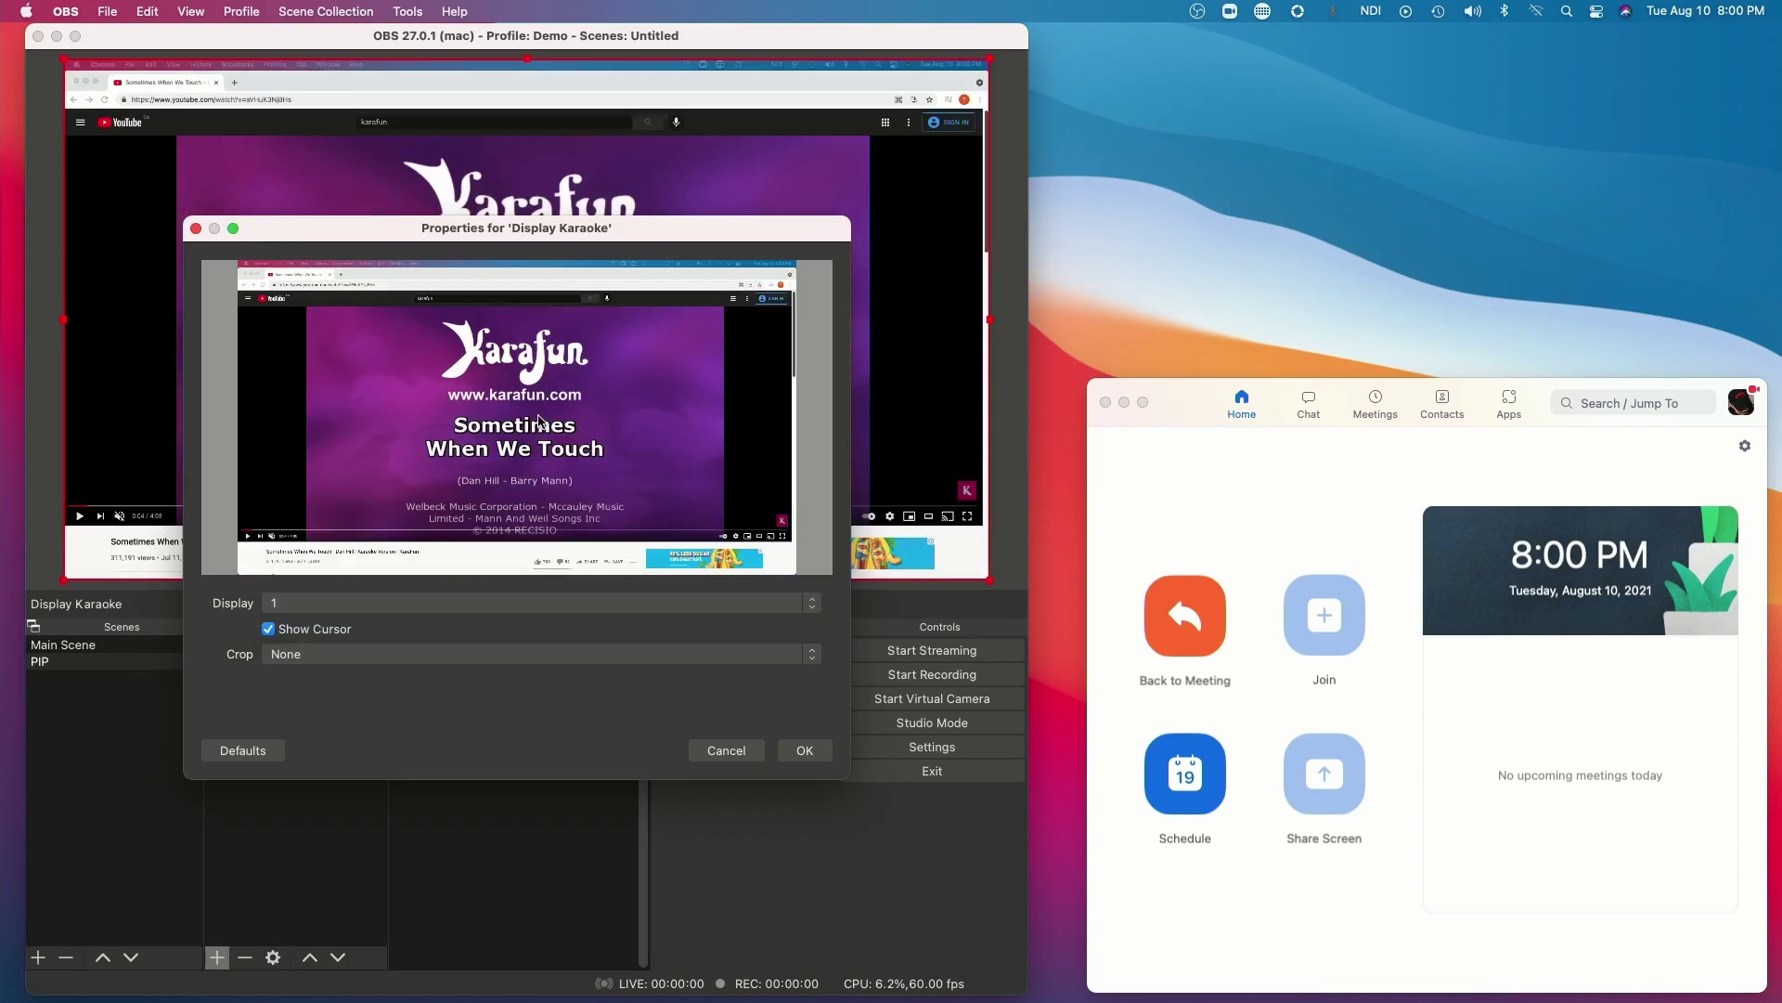
{"action": "left_click", "coordinate": [804, 750]}
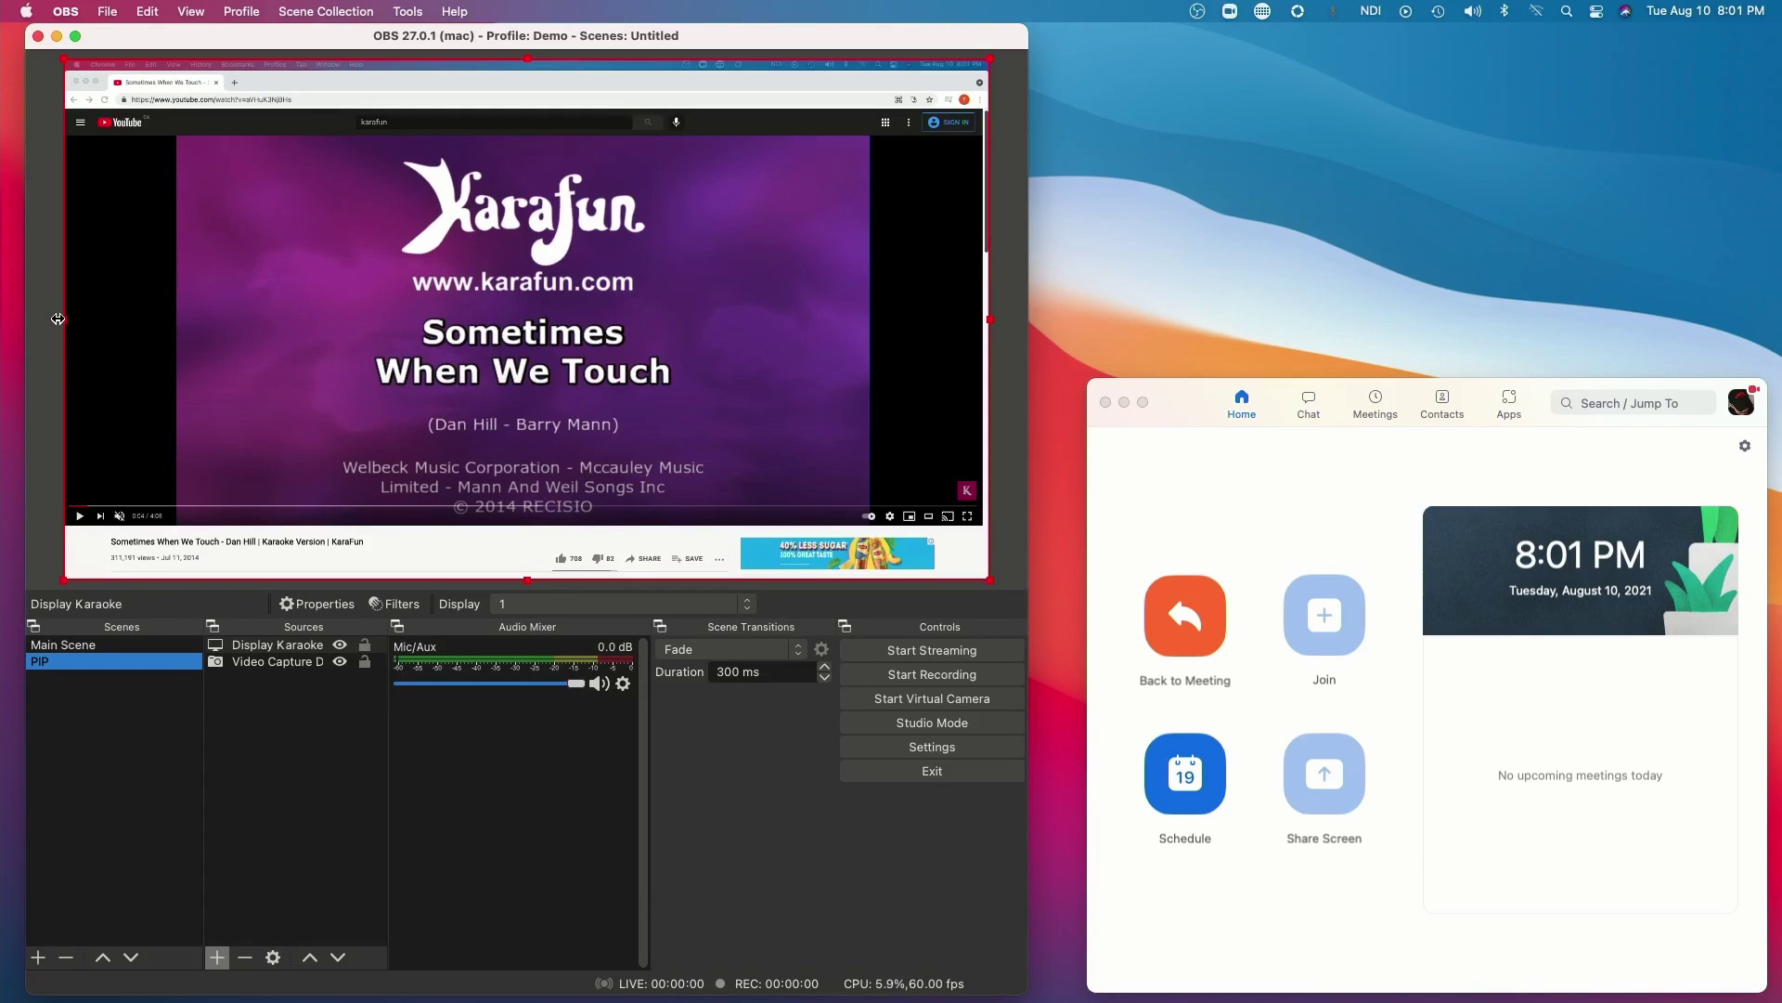
Crop the karaoke capture's left, right, top and bottom edges, then shift it right and down
{"action": "left_click_drag", "start_coordinate": [57, 319], "coordinate": [174, 322]}
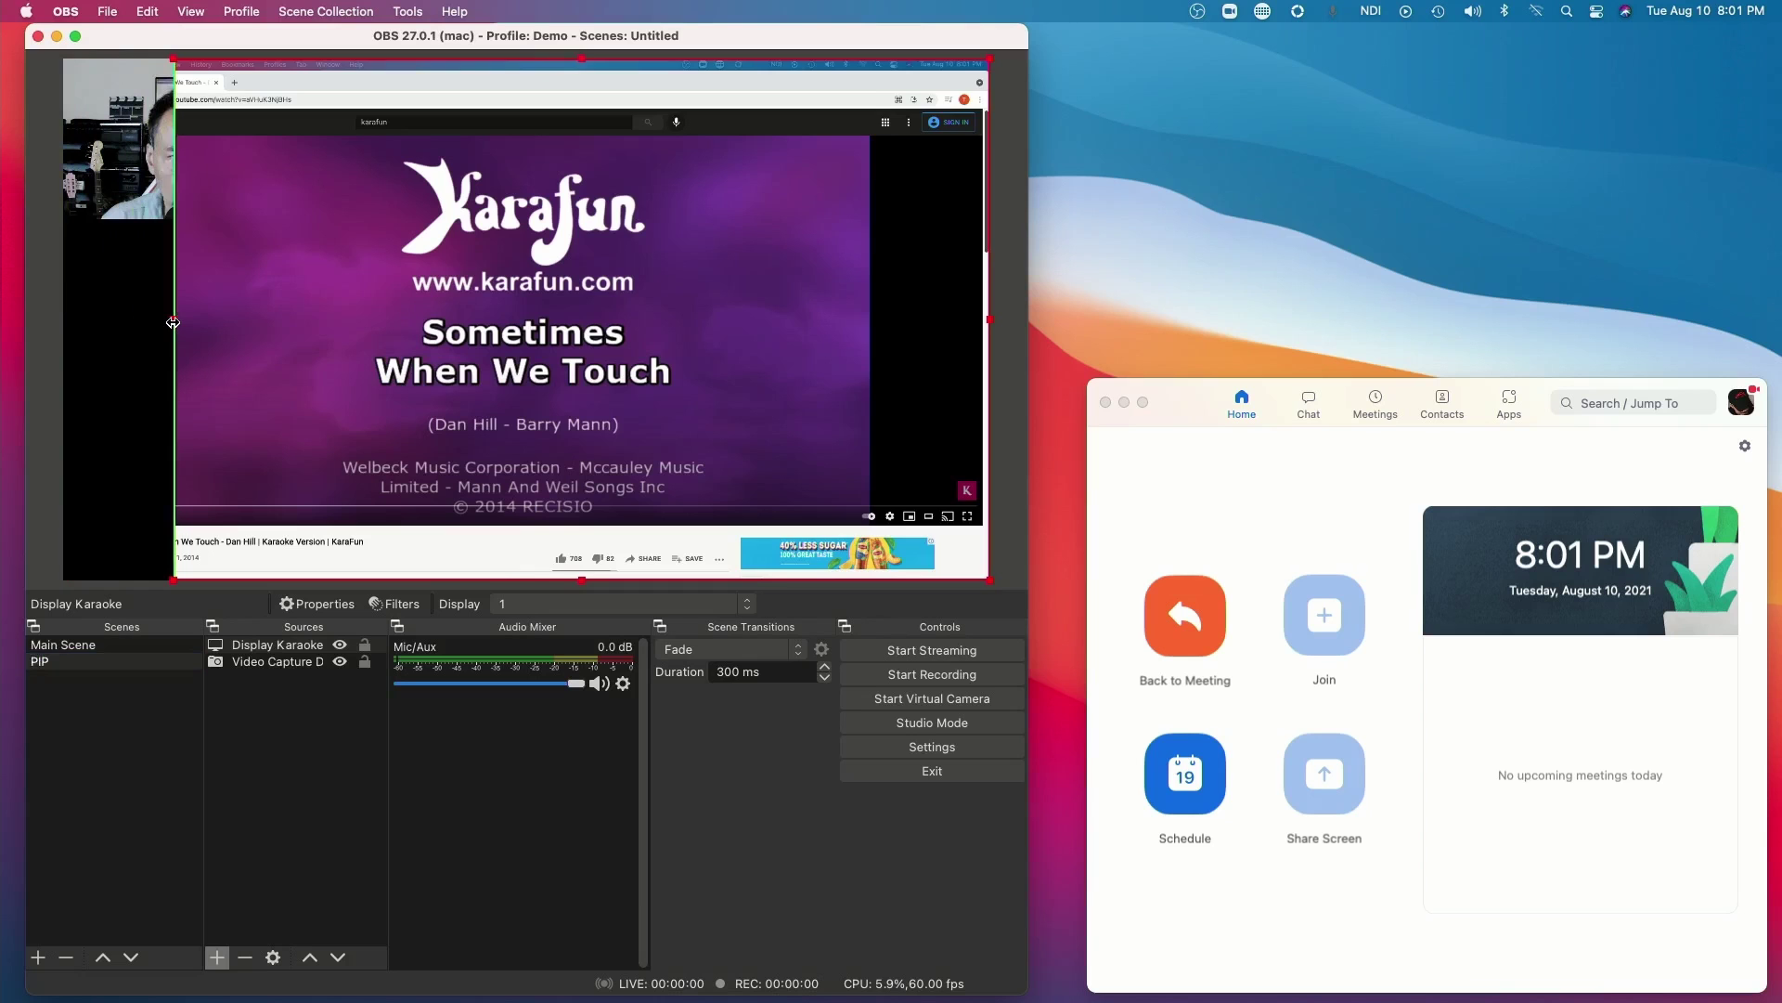
{"action": "left_click_drag", "start_coordinate": [990, 319], "coordinate": [869, 332]}
{"action": "left_click_drag", "start_coordinate": [521, 58], "coordinate": [523, 135]}
{"action": "left_click_drag", "start_coordinate": [523, 580], "coordinate": [522, 520]}
{"action": "left_click_drag", "start_coordinate": [186, 144], "coordinate": [223, 157]}
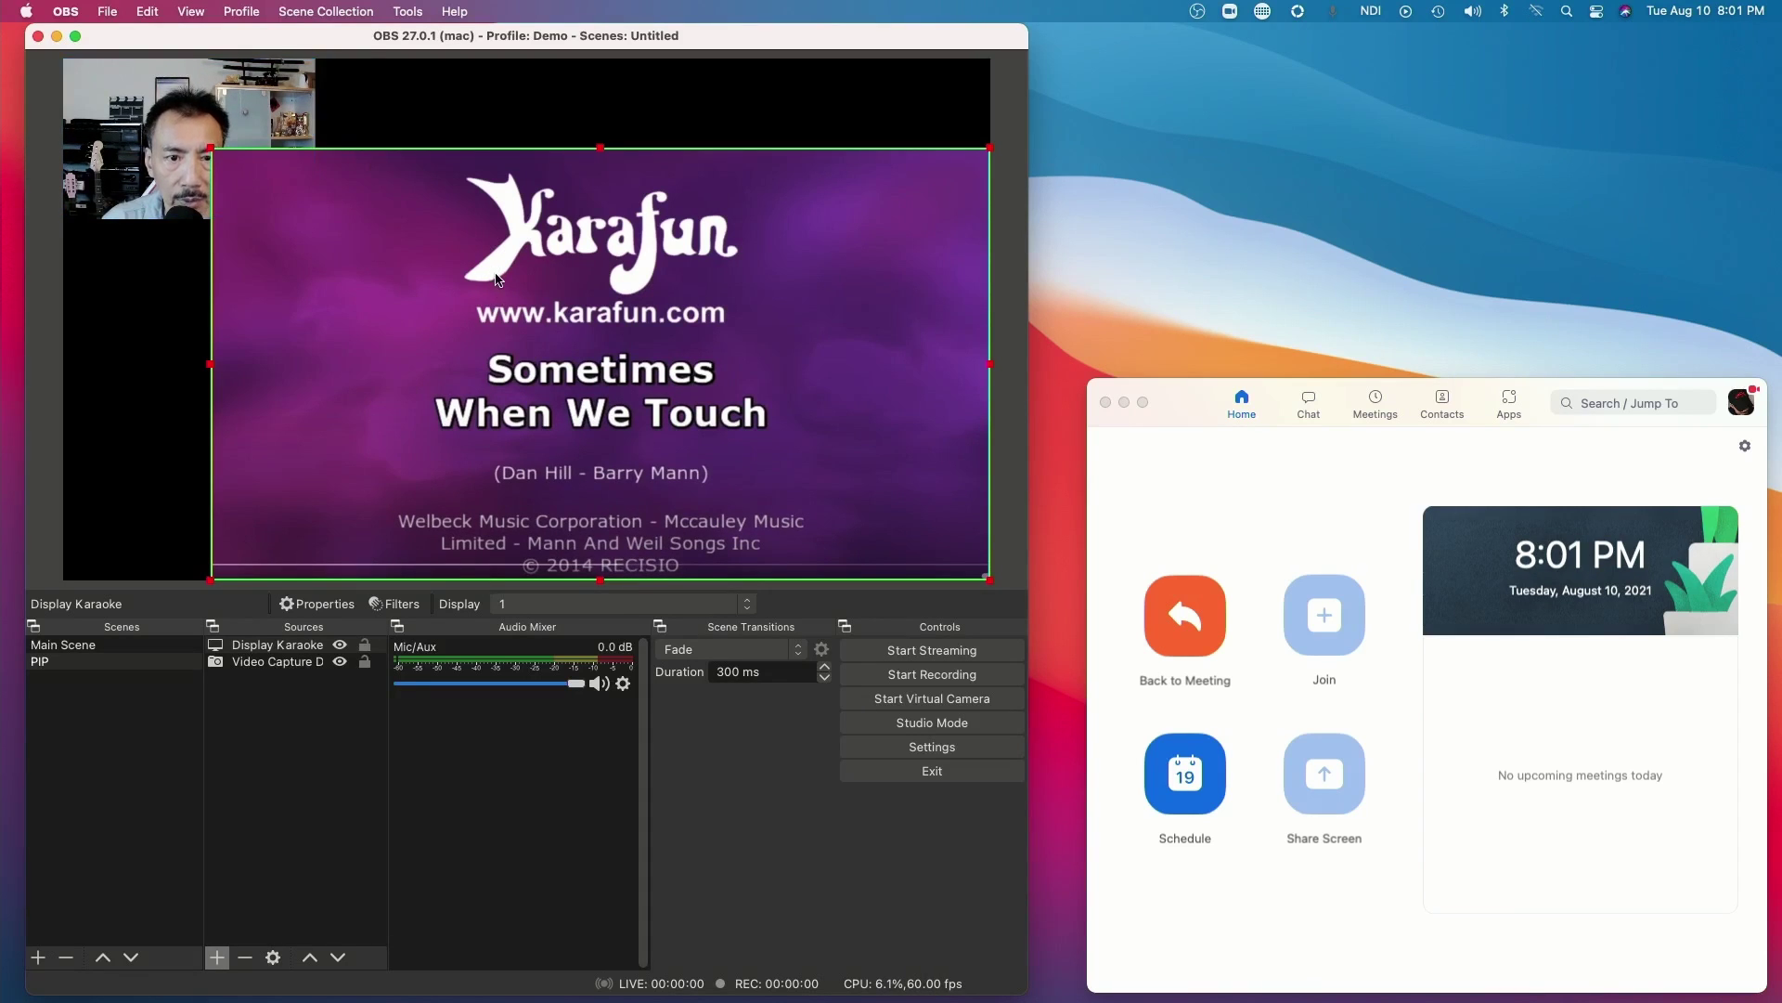
Move the webcam above the karaoke video, crop its sides, and place it top-left
{"action": "left_click", "coordinate": [130, 111]}
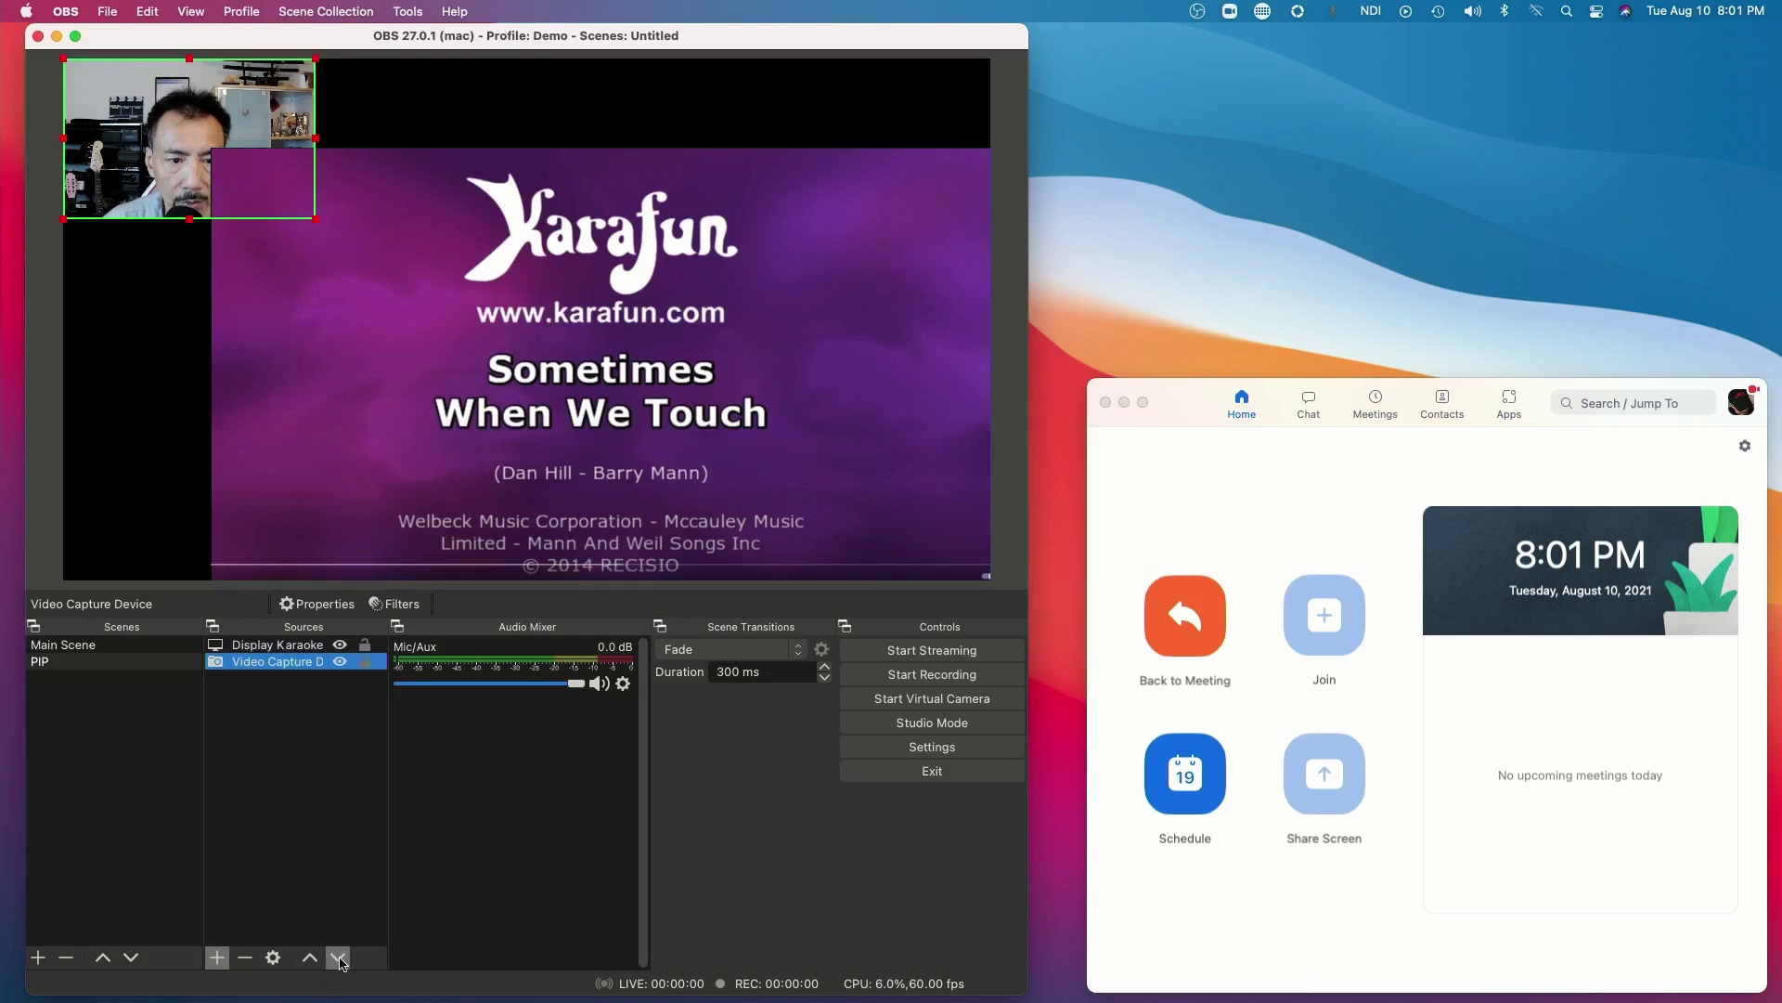
{"action": "left_click", "coordinate": [310, 957]}
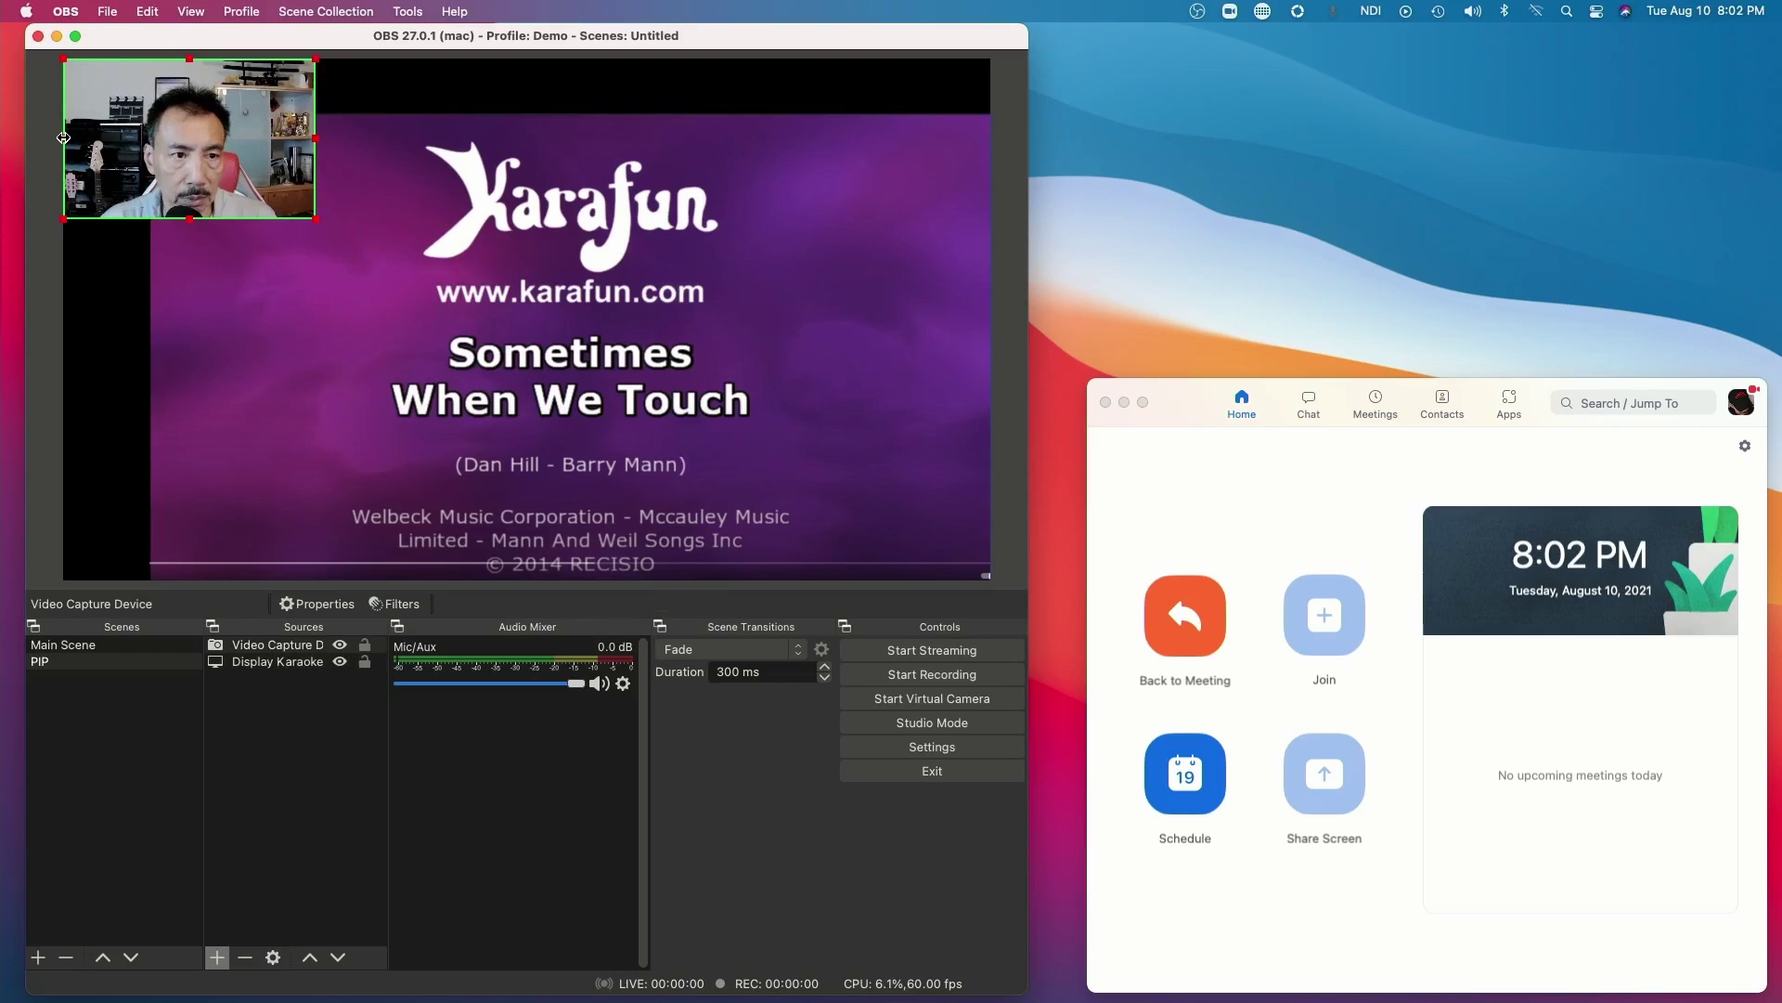
{"action": "left_click_drag", "start_coordinate": [63, 138], "coordinate": [112, 137]}
{"action": "left_click_drag", "start_coordinate": [316, 138], "coordinate": [260, 137]}
{"action": "left_click_drag", "start_coordinate": [186, 215], "coordinate": [136, 216]}
Append ' Karaoke' to the PIP scene's name so it reads 'PIP Karaoke'
{"action": "left_click", "coordinate": [55, 667]}
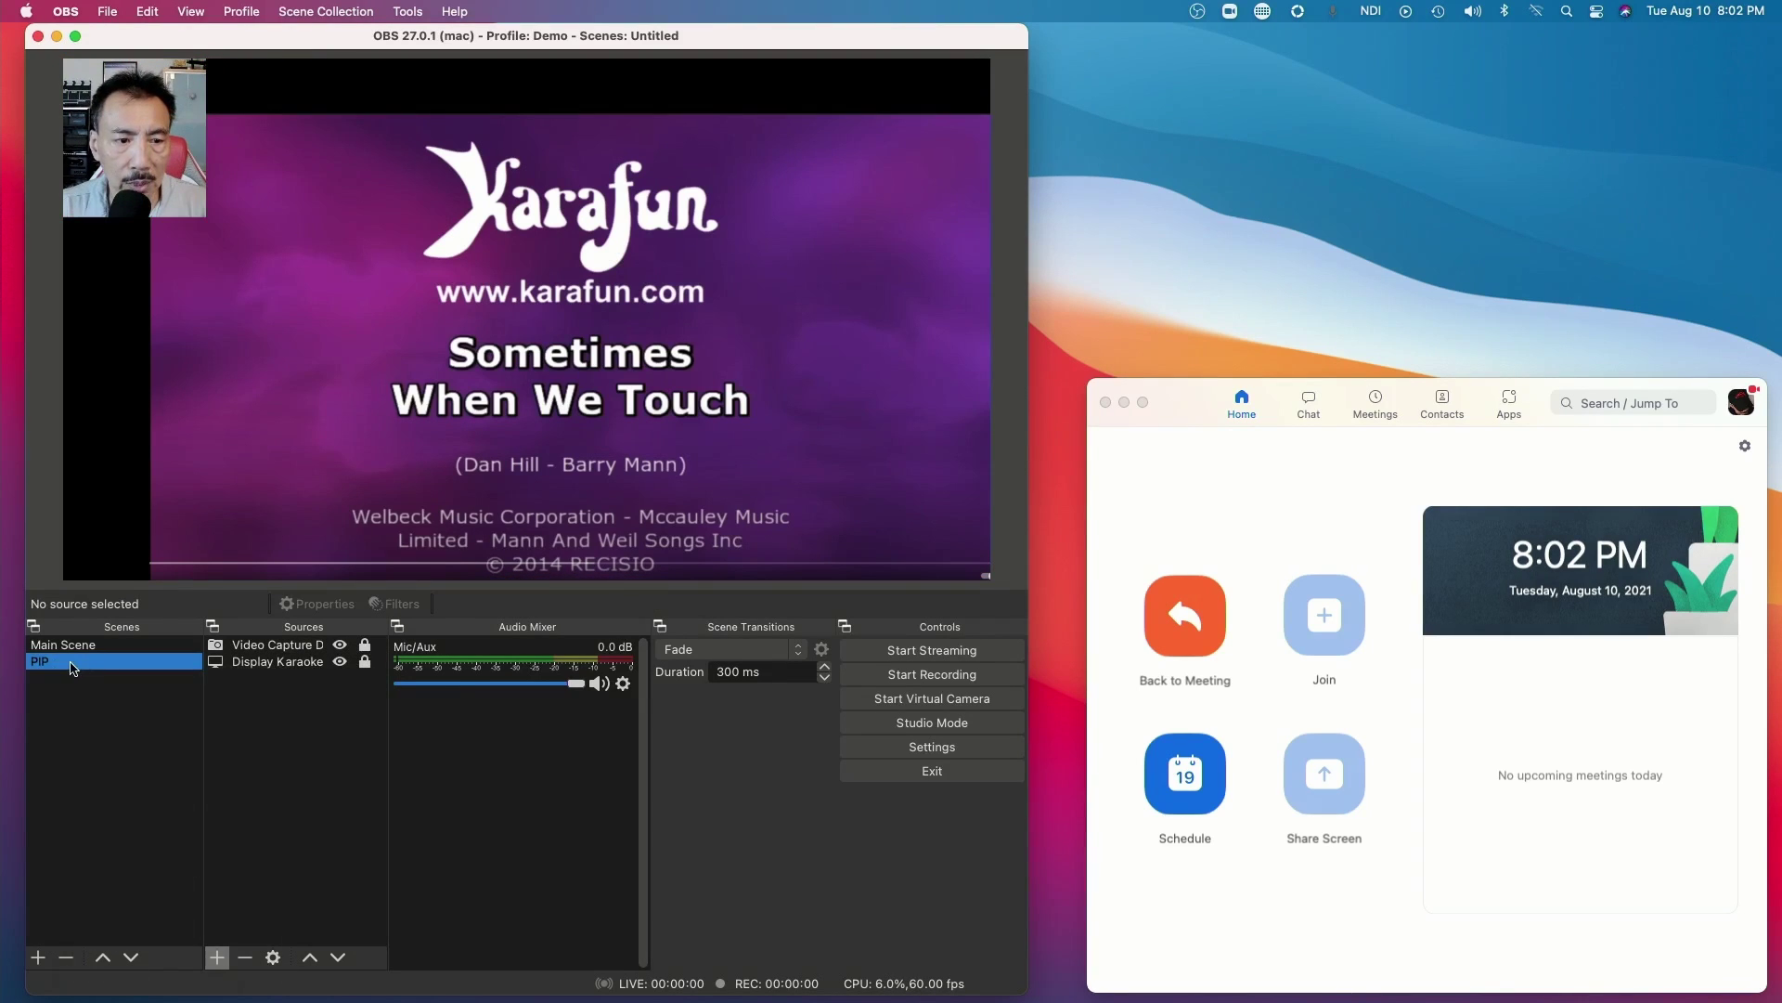
{"action": "right_click", "coordinate": [67, 665]}
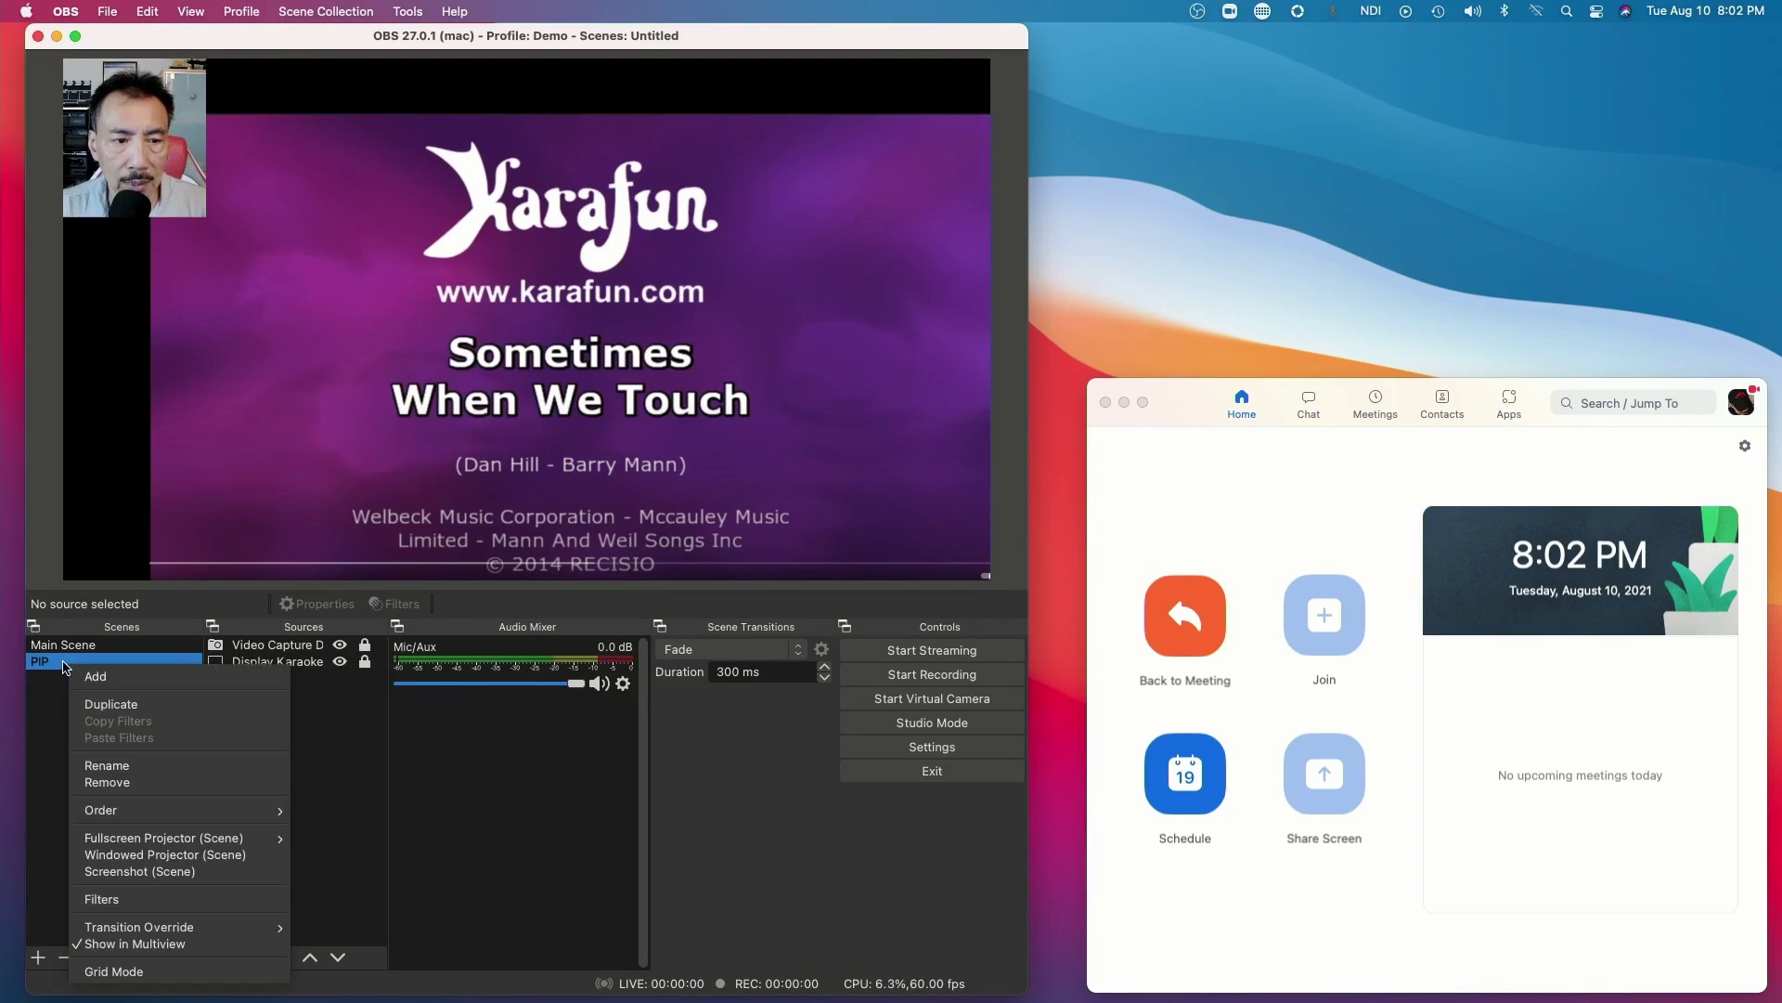
{"action": "left_click", "coordinate": [131, 765]}
{"action": "key", "text": "Right"}
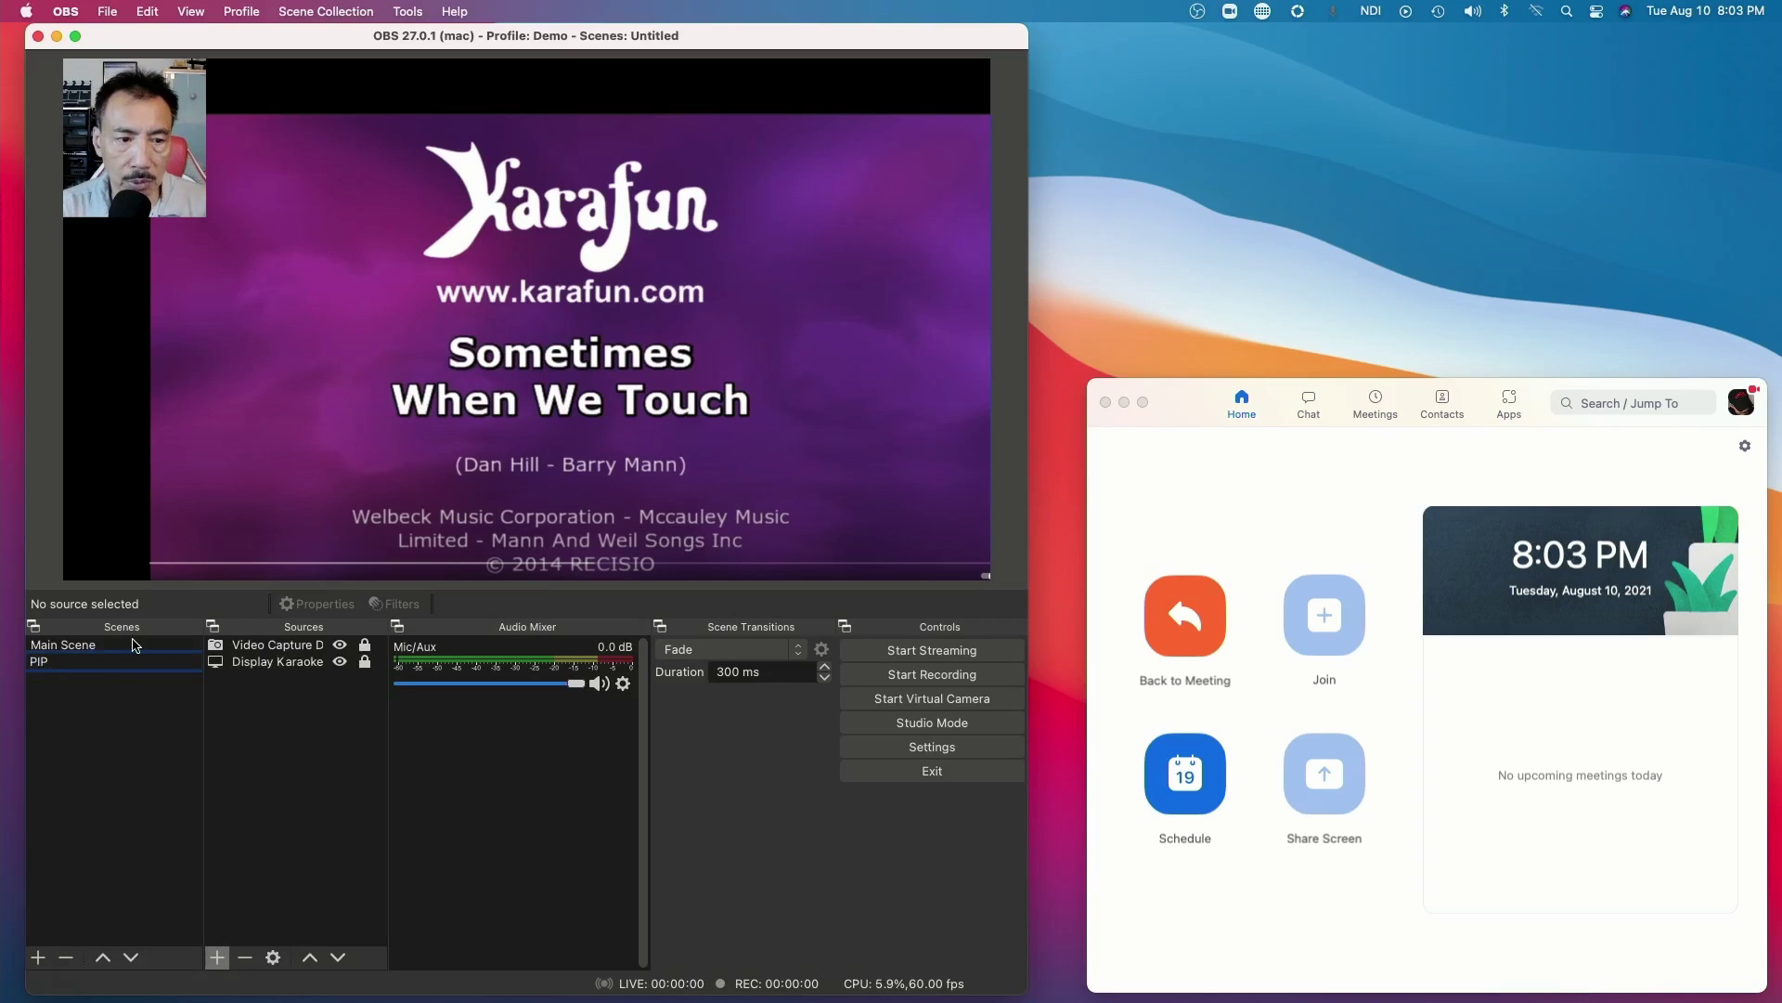
{"action": "type", "text": "Karaoke"}
{"action": "key", "text": "Return"}
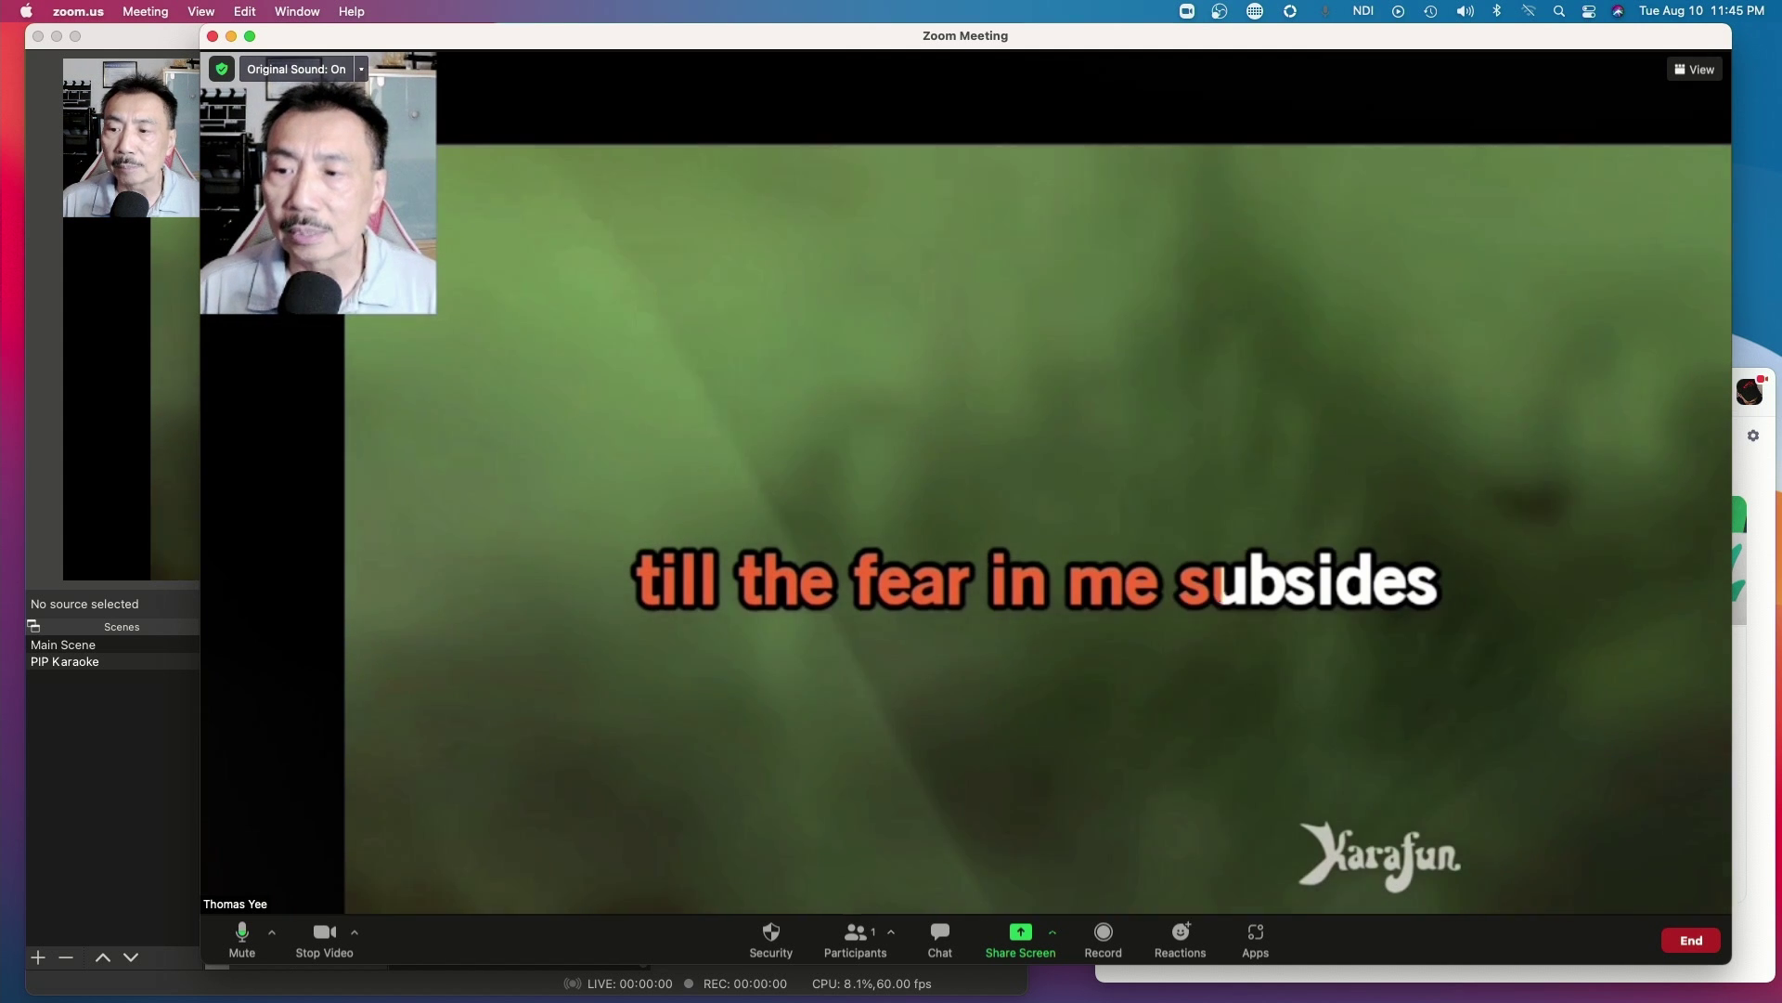
{"action": "left_click", "coordinate": [386, 696]}
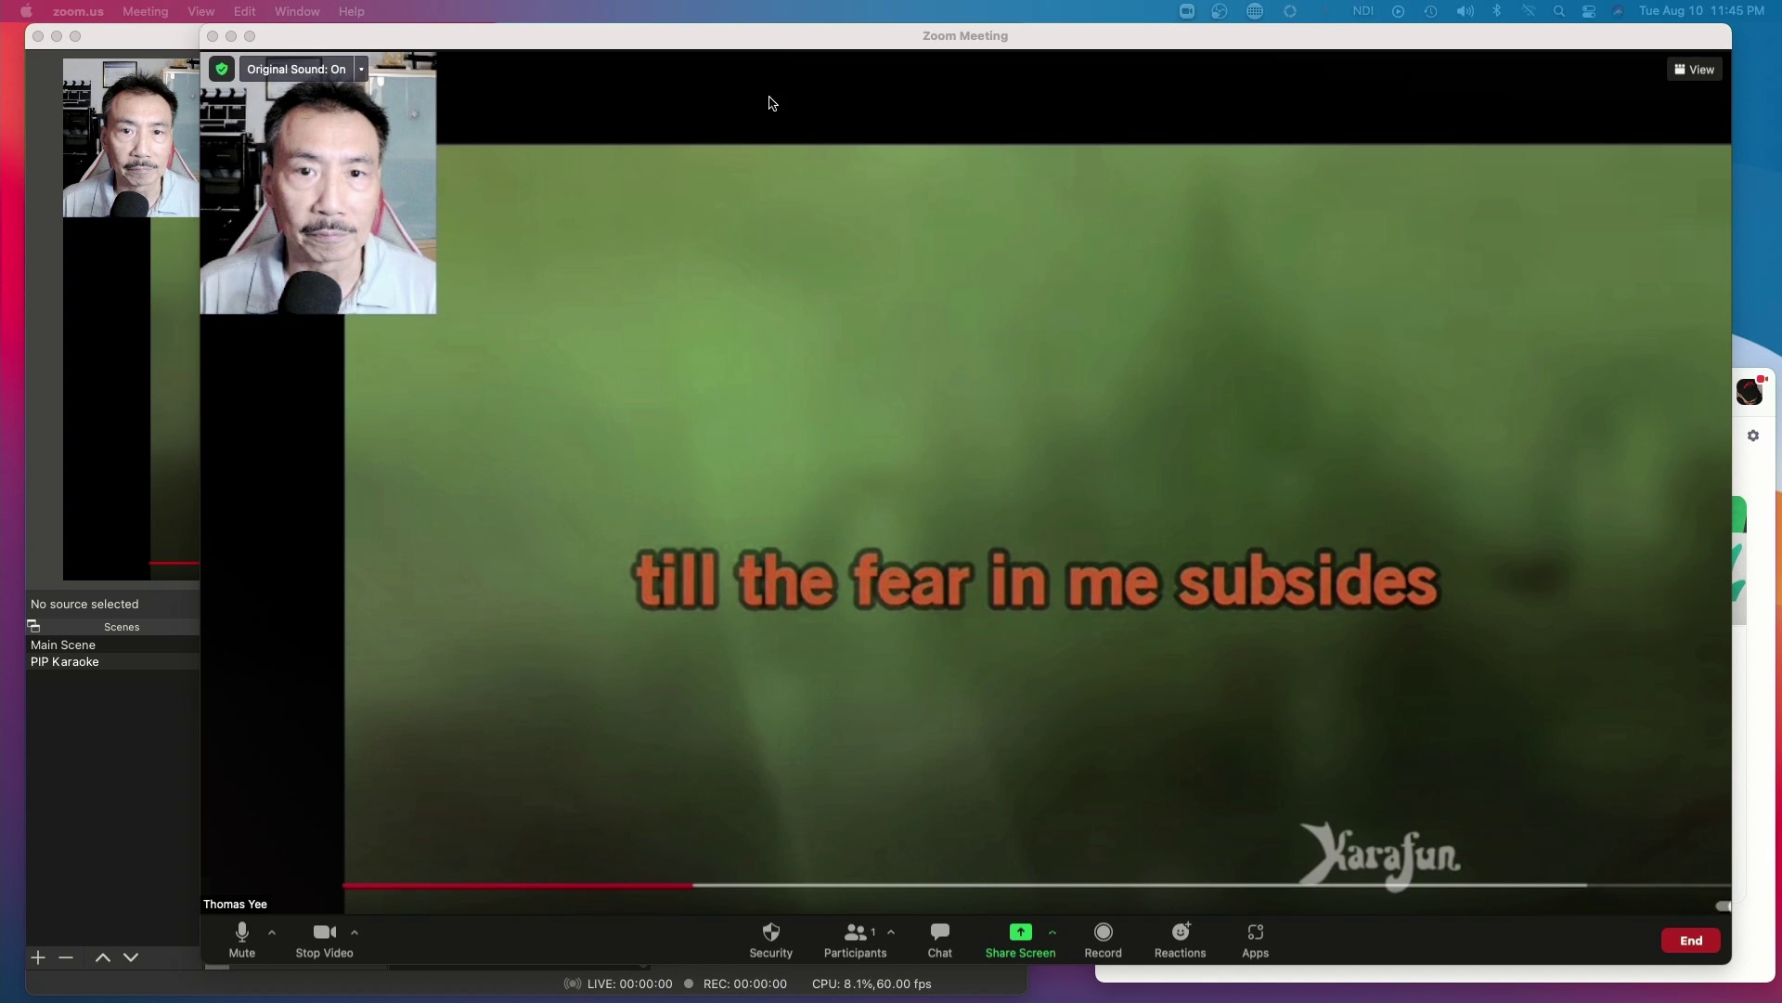
{"action": "mouse_move", "coordinate": [774, 45]}
{"action": "left_mouse_down"}
{"action": "mouse_move", "coordinate": [796, 37]}
{"action": "mouse_move", "coordinate": [774, 39]}
{"action": "left_mouse_up"}
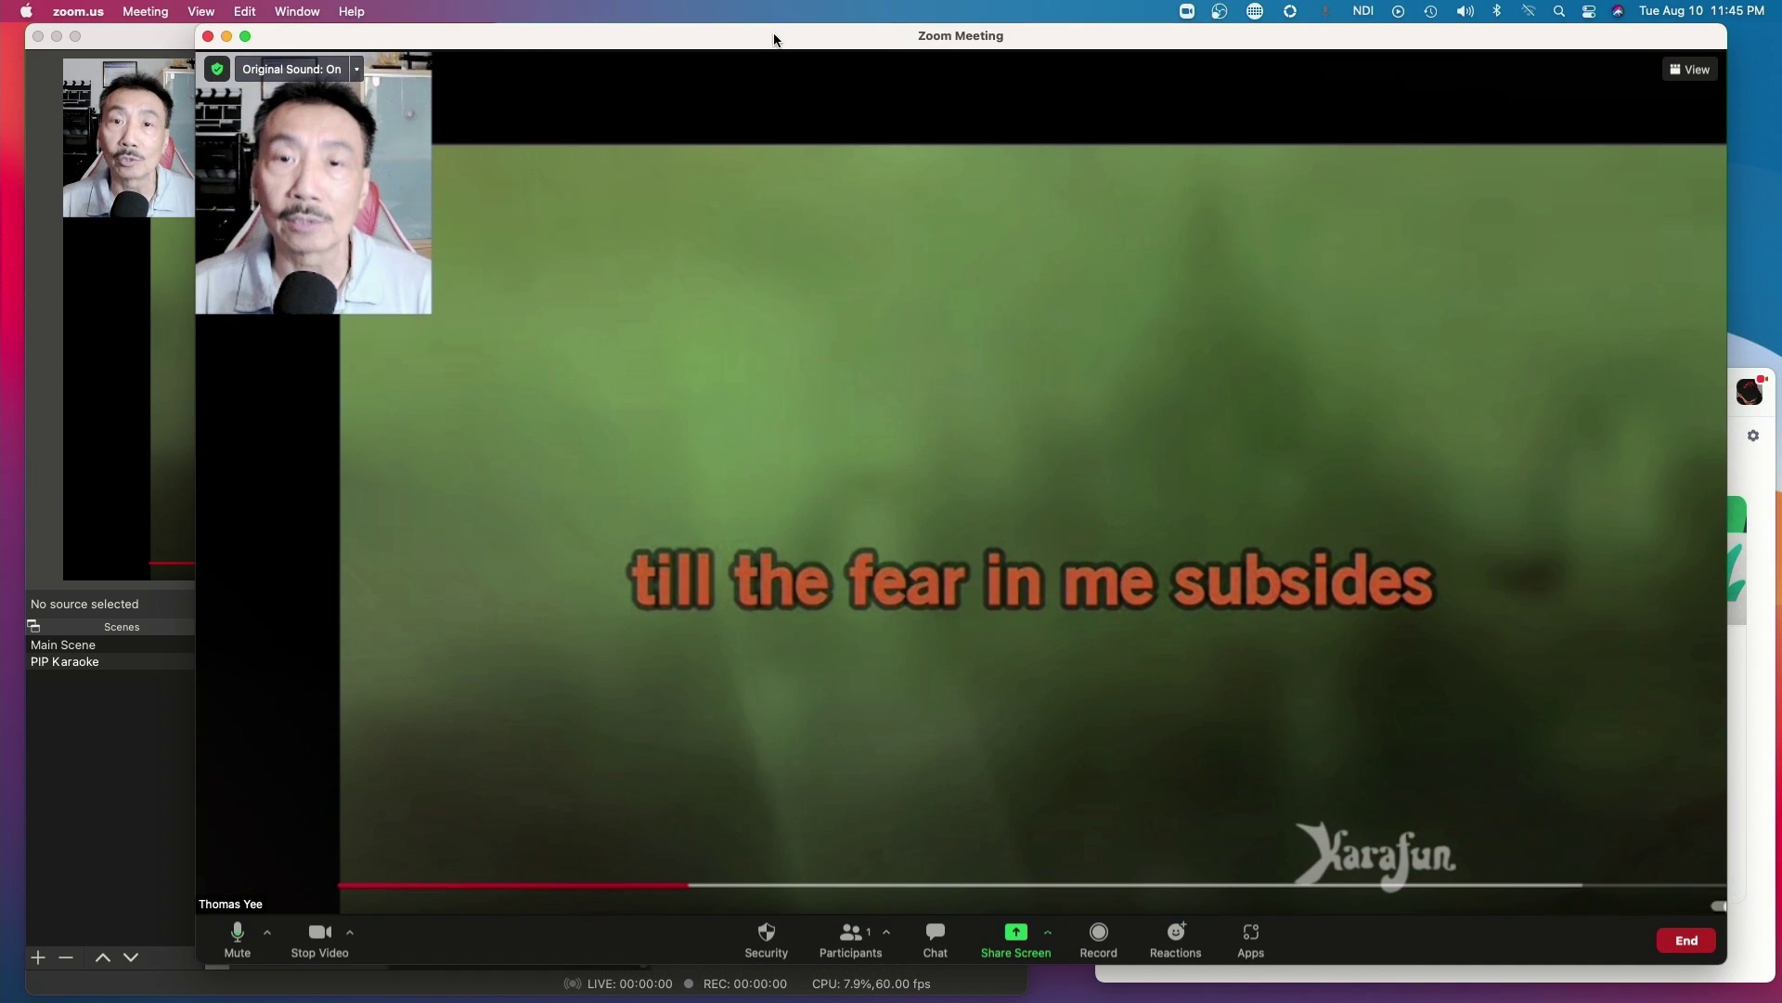